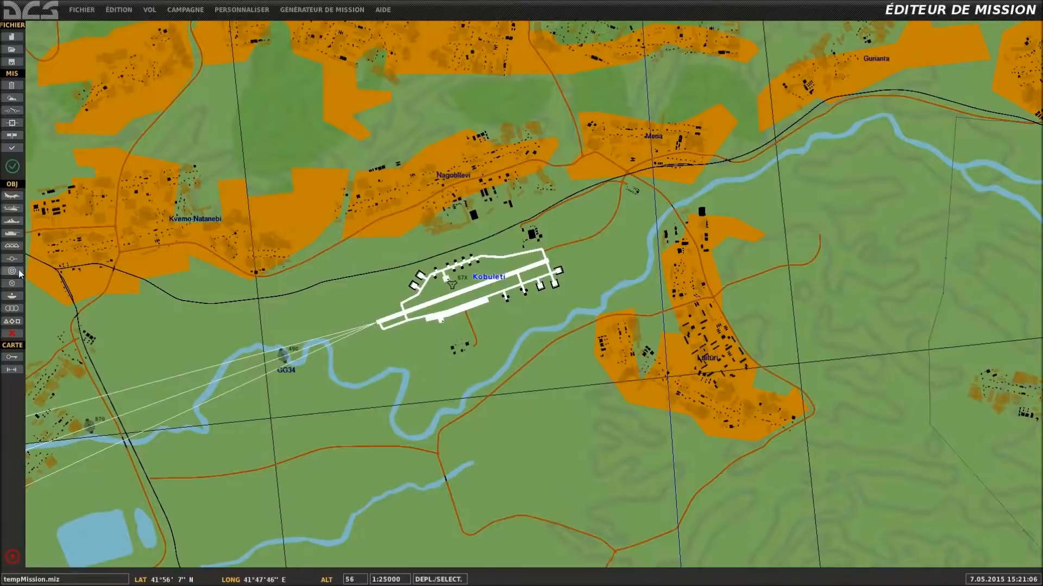
Add a USA A-10A aircraft group starting just south of Kobuleti's runway, with one waypoint northwest of the airfield
{"action": "left_click", "coordinate": [12, 196]}
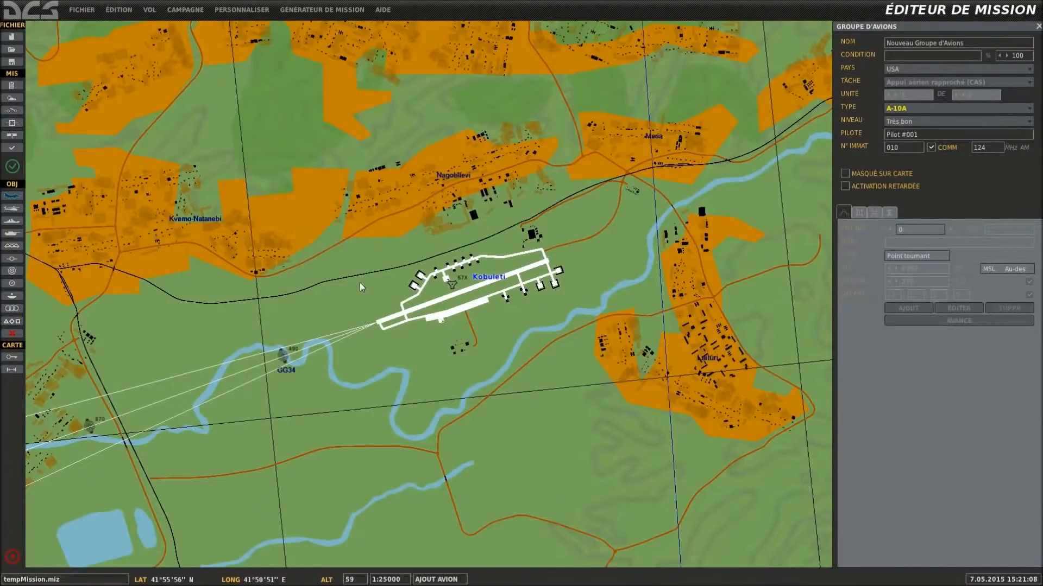
{"action": "left_click", "coordinate": [359, 283]}
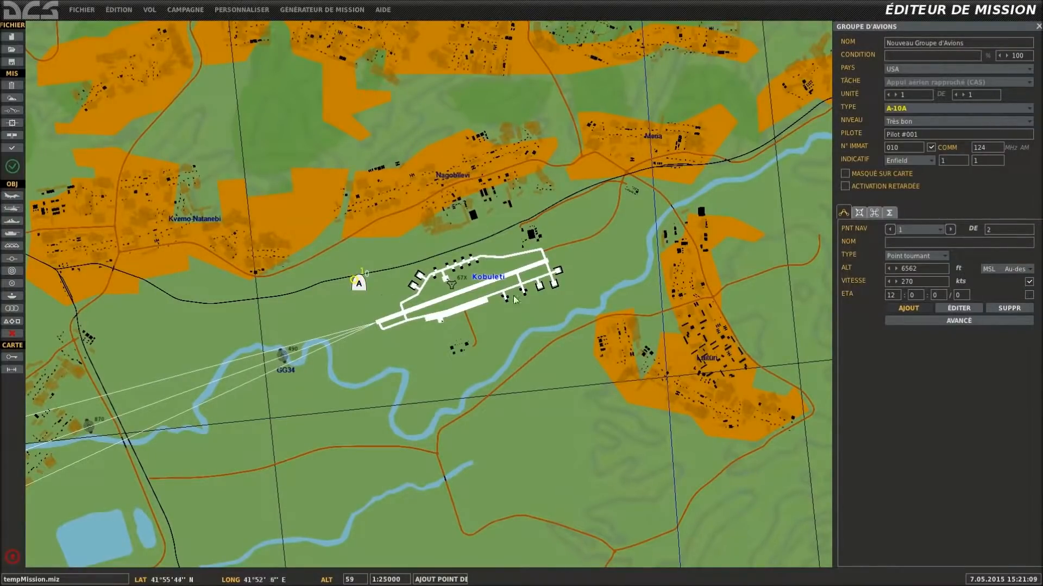
{"action": "left_click", "coordinate": [450, 284]}
{"action": "left_click", "coordinate": [359, 283]}
{"action": "left_click_drag", "start_coordinate": [428, 304], "coordinate": [448, 355]}
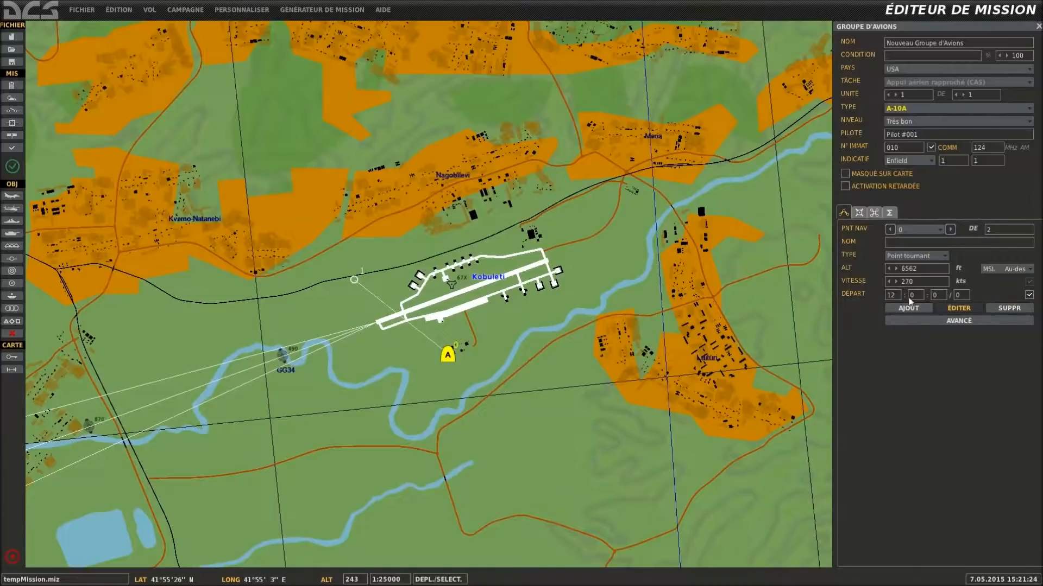
Enable delayed activation (Activation retardée) for the A-10A group
{"action": "left_click", "coordinate": [942, 297]}
{"action": "left_click", "coordinate": [504, 333]}
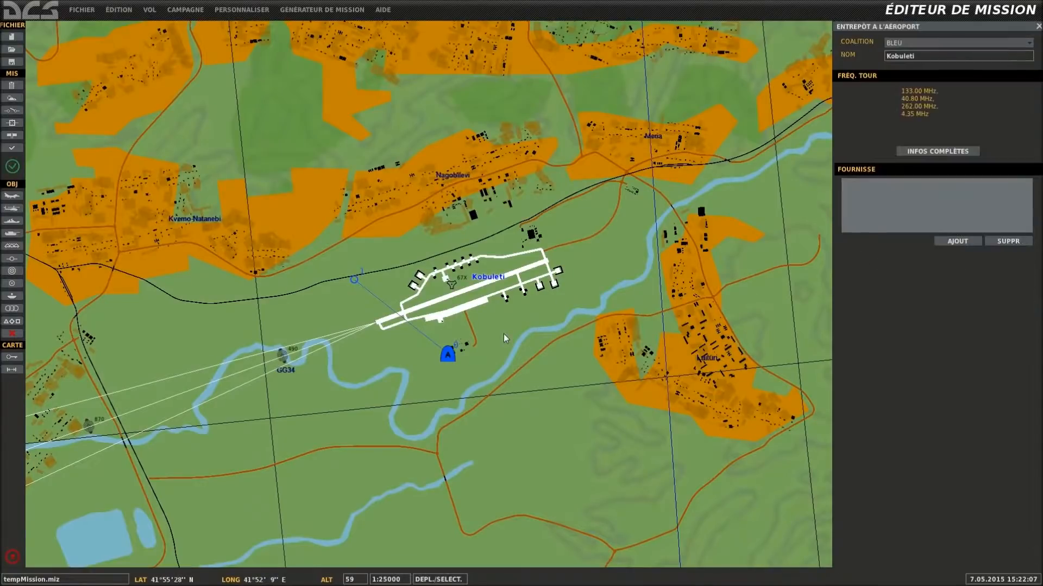
{"action": "left_click", "coordinate": [449, 356]}
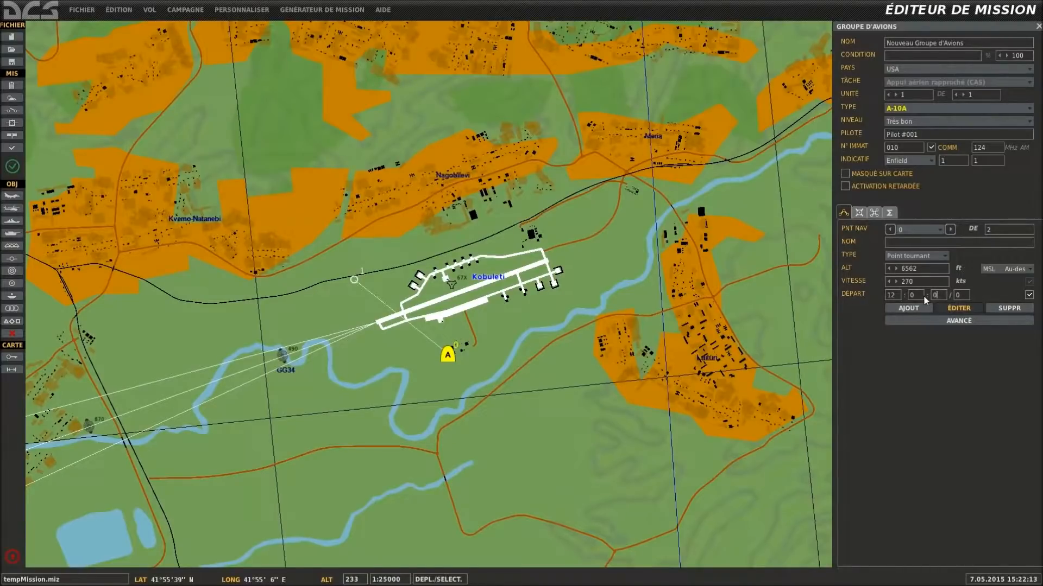
{"action": "left_click", "coordinate": [846, 186]}
Create a one-time trigger (Une fois) with the condition Temps sup. à set to 10 seconds
{"action": "left_click", "coordinate": [12, 110]}
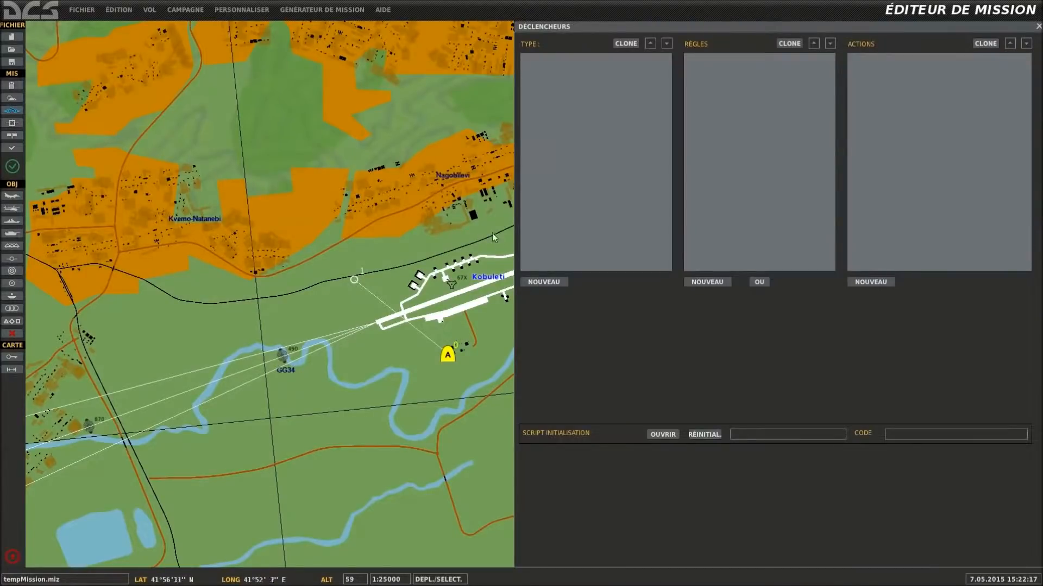
{"action": "left_click", "coordinate": [556, 282]}
{"action": "left_click", "coordinate": [706, 282]}
{"action": "left_click", "coordinate": [780, 298]}
{"action": "scroll", "coordinate": [773, 353], "scroll_direction": "down", "scroll_amount": 10}
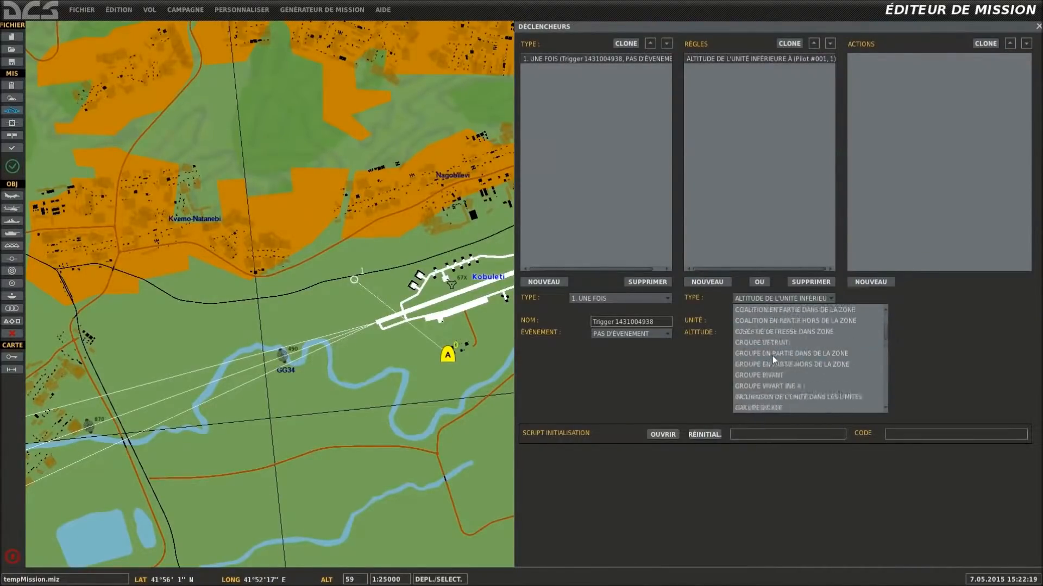
{"action": "left_click", "coordinate": [765, 402]}
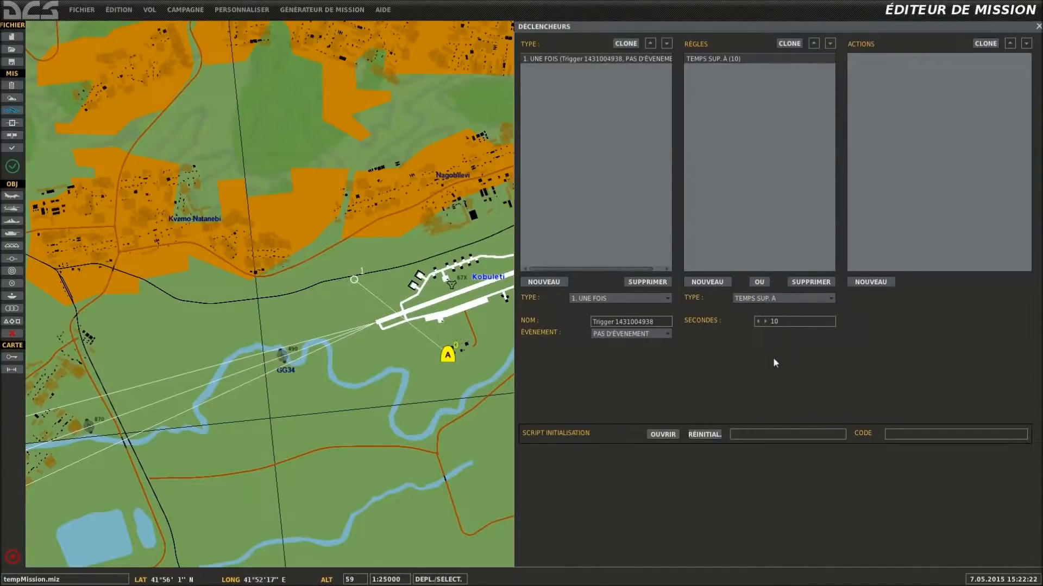
Add an Activer Groupe action for Nouveau Groupe d'Avions to the trigger
{"action": "left_click", "coordinate": [870, 282]}
{"action": "left_click", "coordinate": [936, 298]}
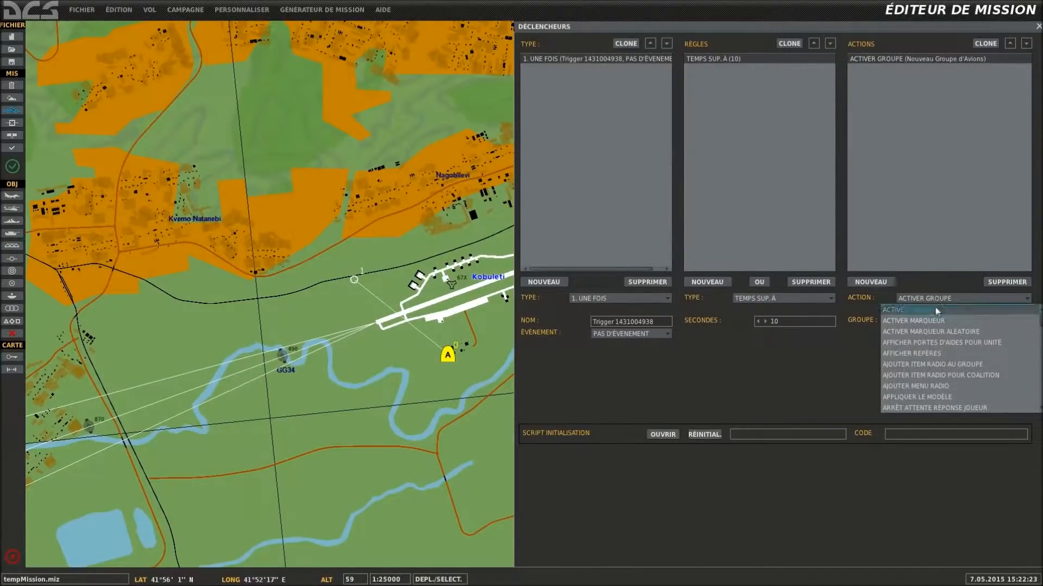
{"action": "left_click", "coordinate": [932, 310]}
{"action": "left_click", "coordinate": [940, 322]}
{"action": "left_click", "coordinate": [943, 334]}
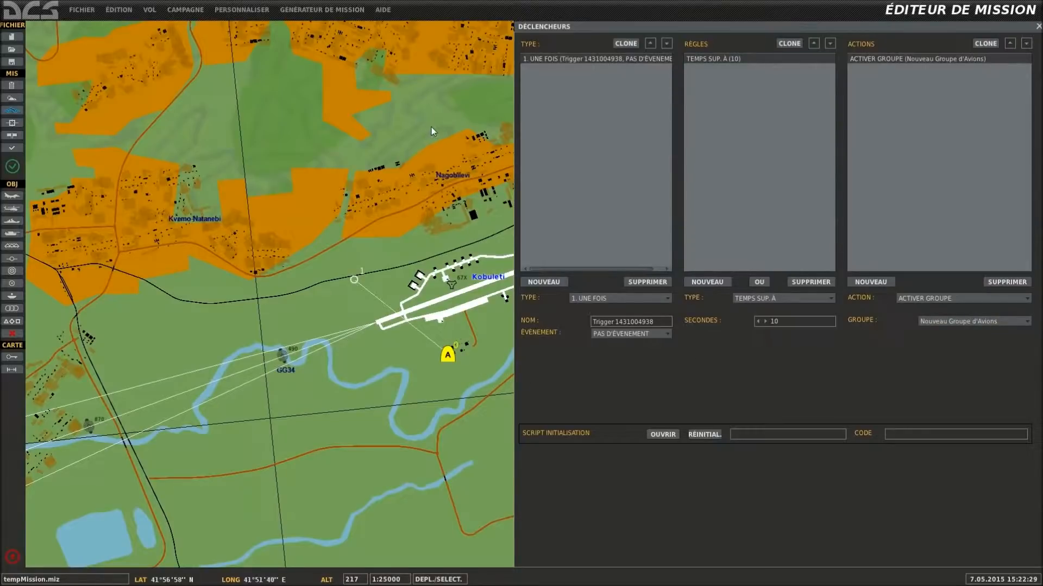
Review the A-10A group's delayed activation setting and the trigger that activates it
{"action": "left_click", "coordinate": [448, 356]}
{"action": "left_click", "coordinate": [453, 359]}
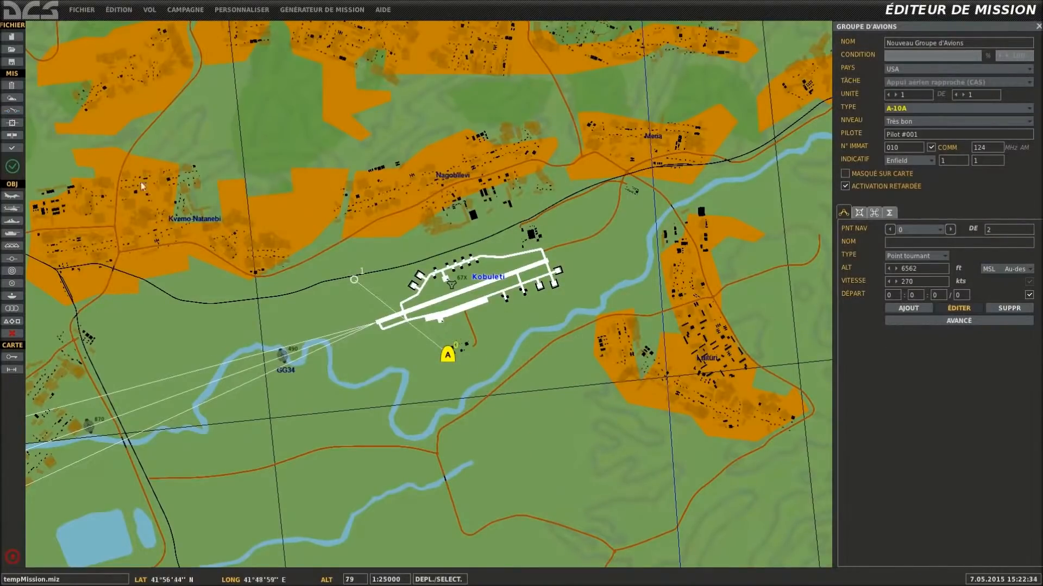
{"action": "left_click", "coordinate": [12, 111]}
{"action": "left_click", "coordinate": [623, 63]}
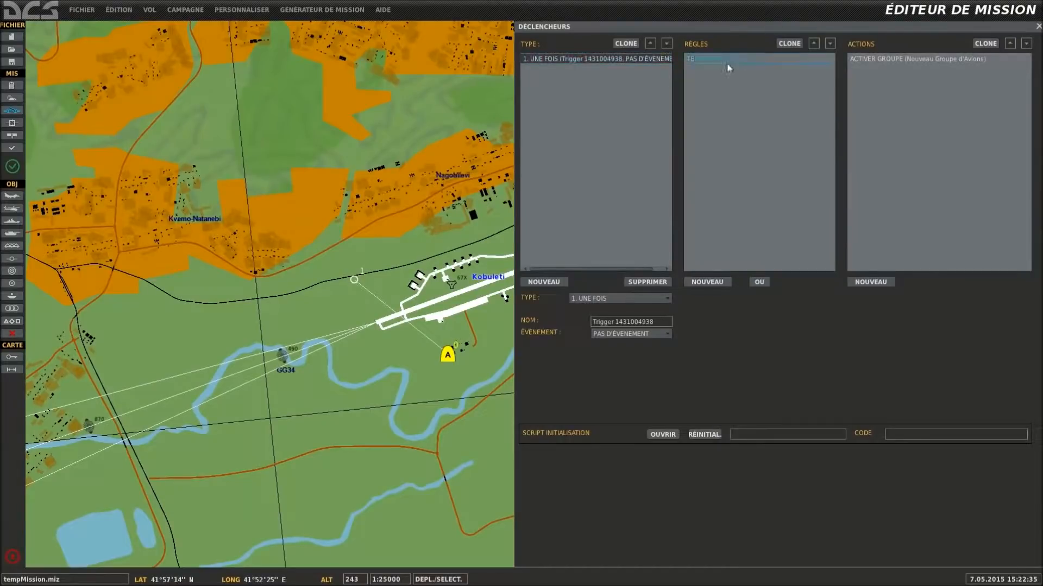
{"action": "left_click", "coordinate": [286, 171]}
Add a second A-10A group northwest of Kobuleti and name both the group and its pilot A 10 1
{"action": "left_click", "coordinate": [12, 196]}
{"action": "left_click", "coordinate": [259, 158]}
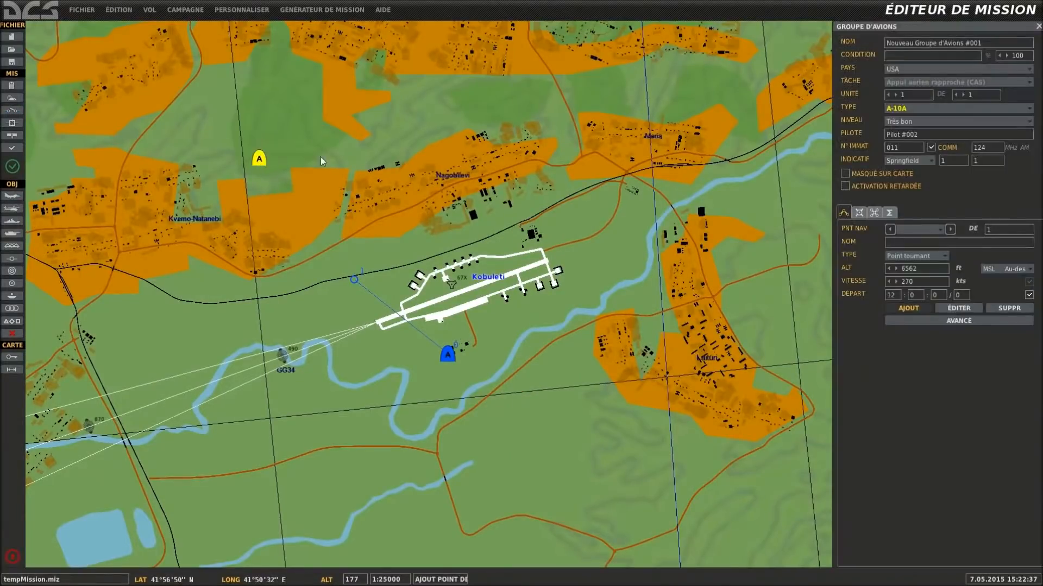
{"action": "left_click_drag", "start_coordinate": [954, 43], "coordinate": [830, 47]}
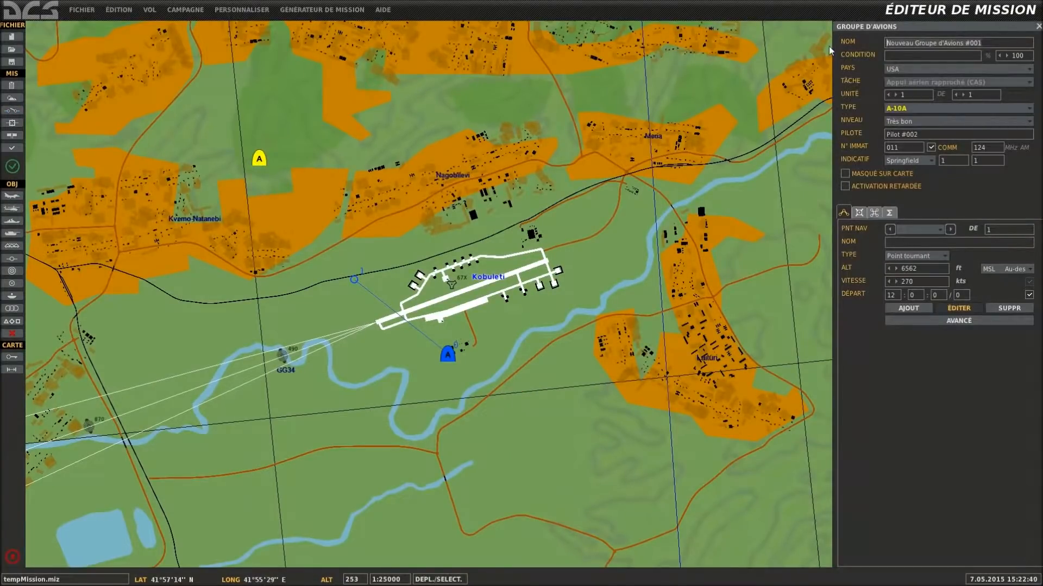
{"action": "key", "text": "BackSpace"}
{"action": "type", "text": "A 1"}
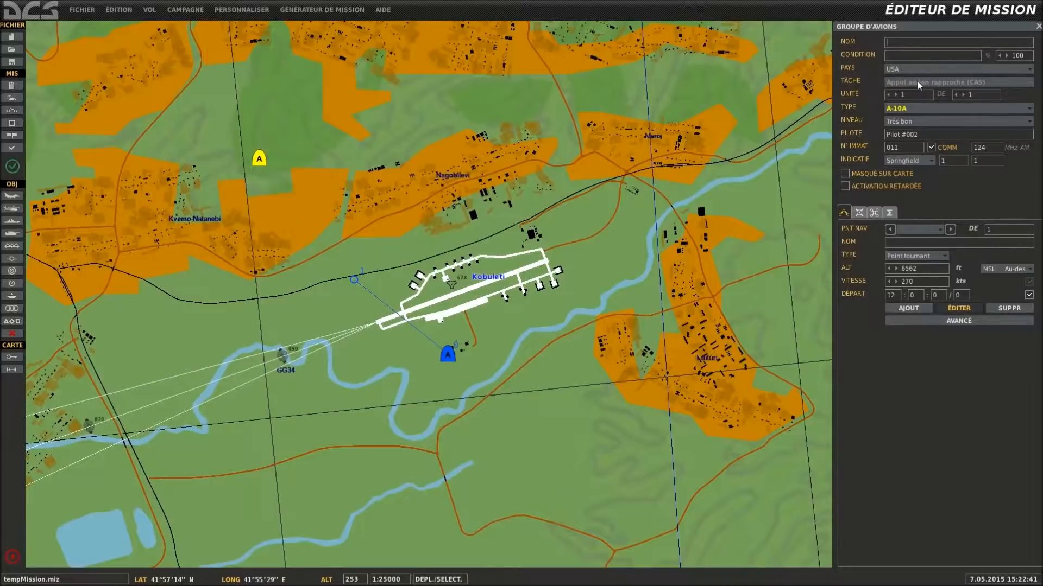
{"action": "type", "text": "0 1"}
{"action": "left_click_drag", "start_coordinate": [931, 134], "coordinate": [835, 155]}
{"action": "type", "text": "A 10 1"}
Rename the delayed A-10A group south of the runway and its pilot as A 10 2
{"action": "left_click_drag", "start_coordinate": [497, 286], "coordinate": [495, 287]}
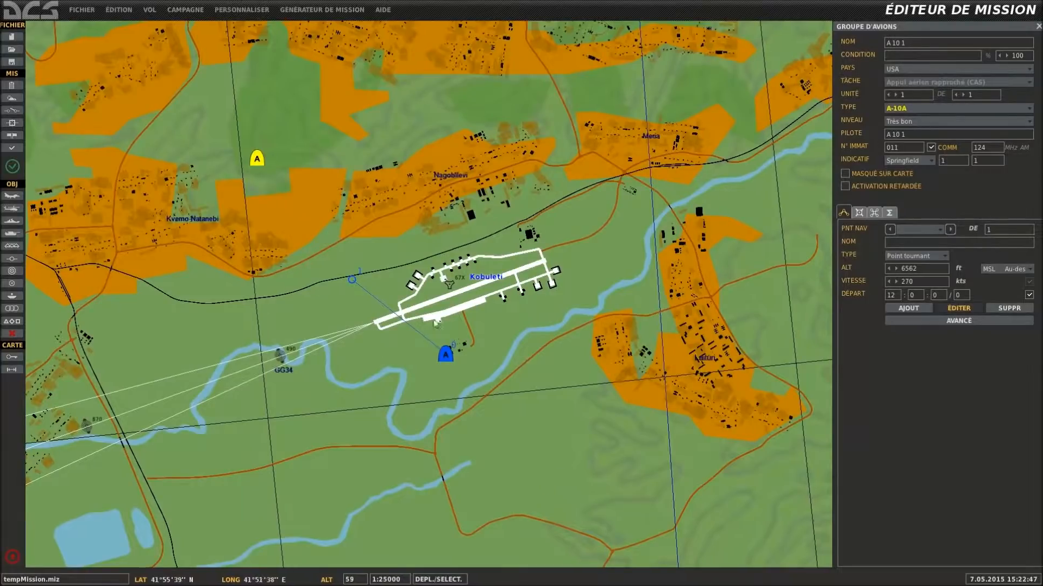
{"action": "left_click", "coordinate": [445, 355]}
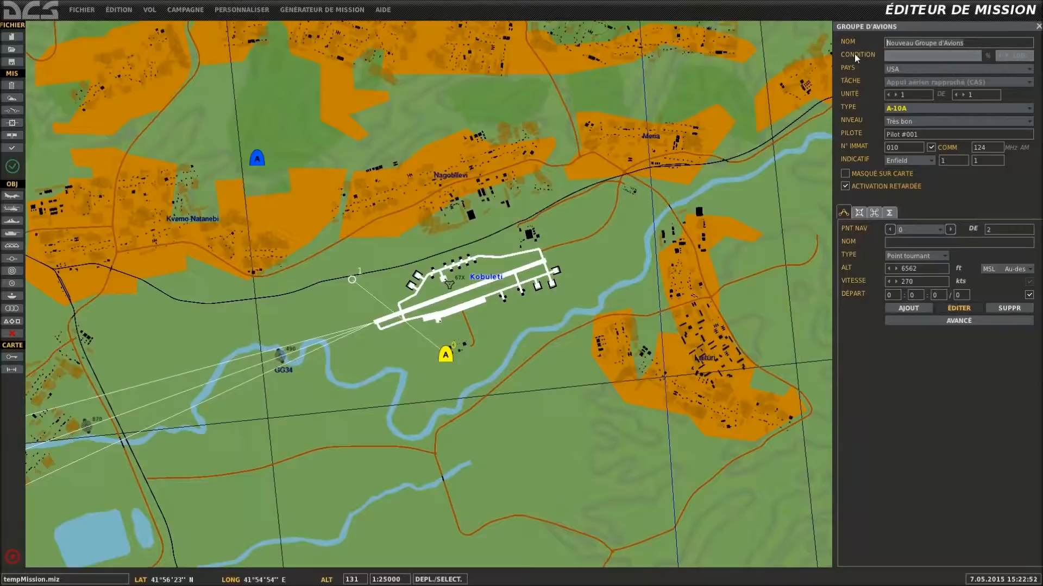
{"action": "type", "text": "A 10 2"}
{"action": "left_click_drag", "start_coordinate": [905, 43], "coordinate": [865, 40]}
{"action": "key", "text": "ctrl+c"}
{"action": "left_click_drag", "start_coordinate": [928, 136], "coordinate": [803, 147]}
{"action": "key", "text": "ctrl+v"}
{"action": "left_click", "coordinate": [803, 148]}
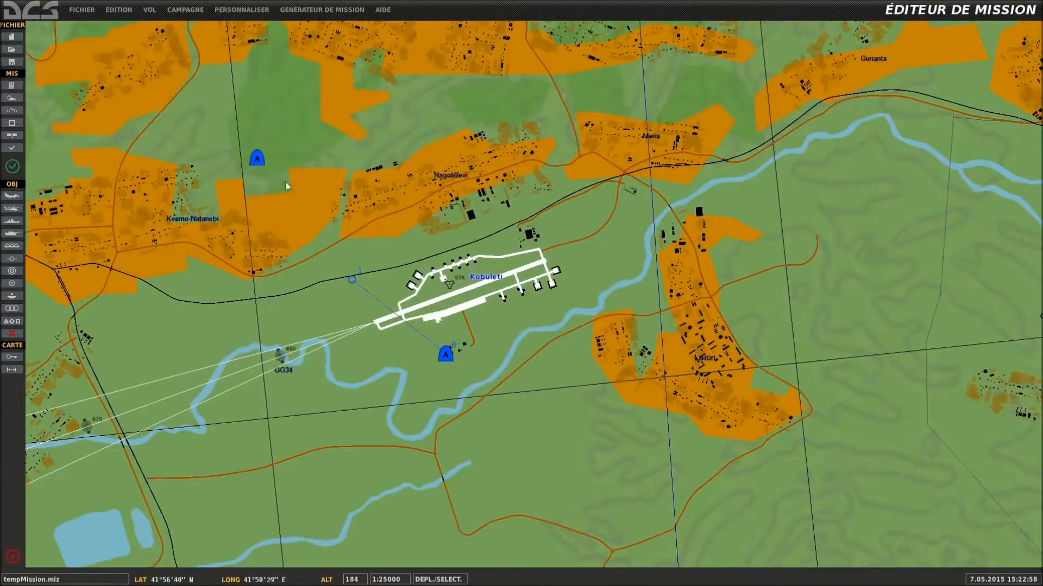
Change the trigger's time condition to Unité détruite for unit A 10 1 and check its group activation action
{"action": "left_click", "coordinate": [12, 110]}
{"action": "left_click", "coordinate": [611, 63]}
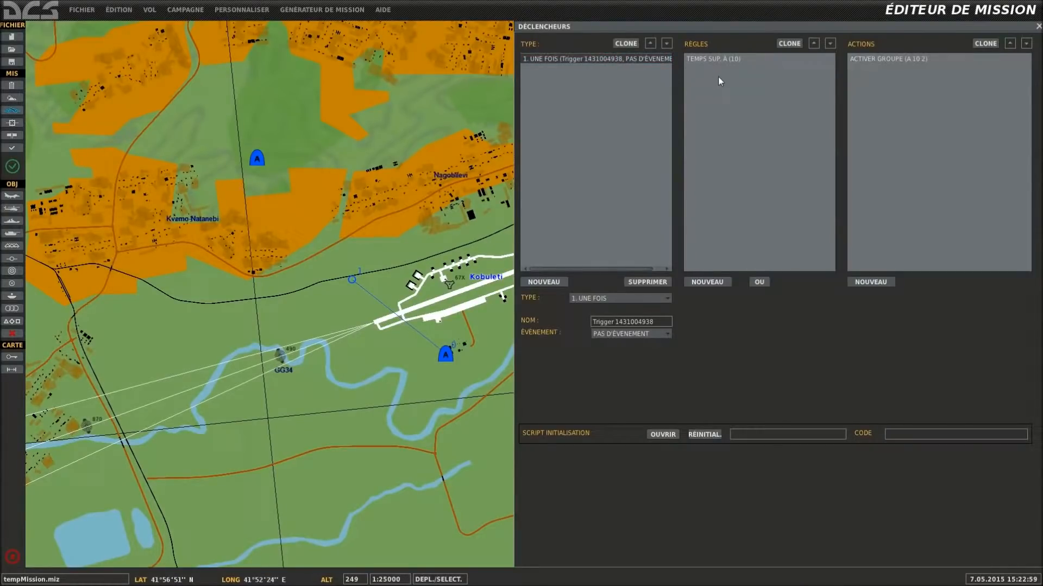
{"action": "left_click", "coordinate": [708, 65]}
{"action": "left_click", "coordinate": [765, 300]}
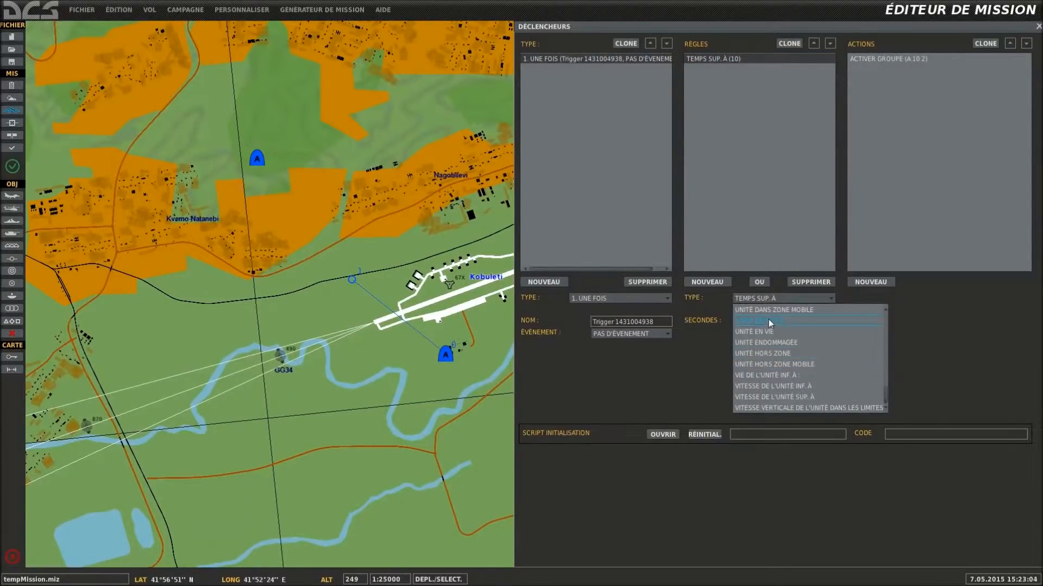
{"action": "left_click", "coordinate": [767, 321]}
{"action": "left_click", "coordinate": [770, 322]}
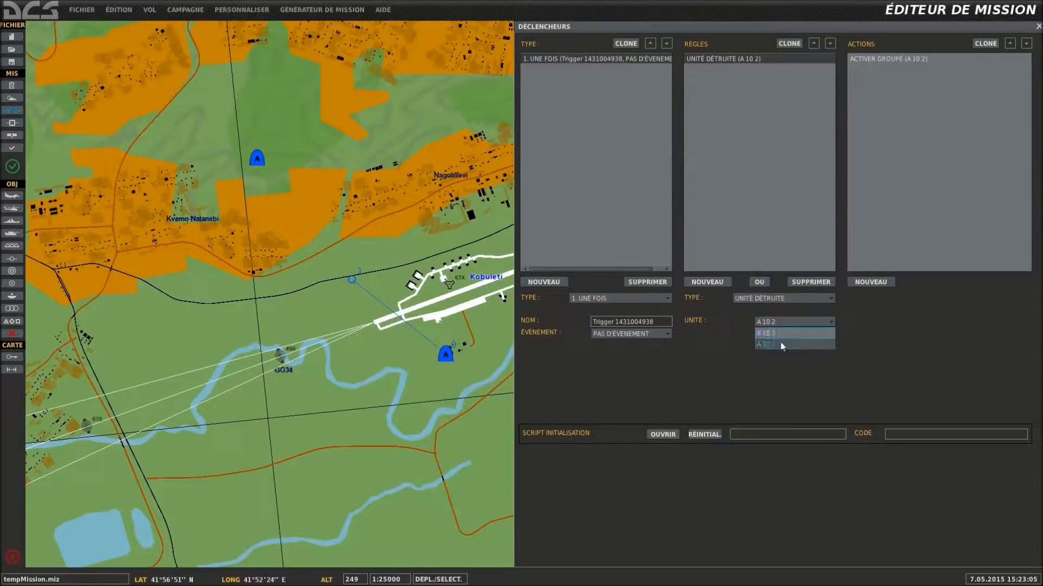
{"action": "left_click", "coordinate": [777, 331]}
{"action": "left_click", "coordinate": [914, 61]}
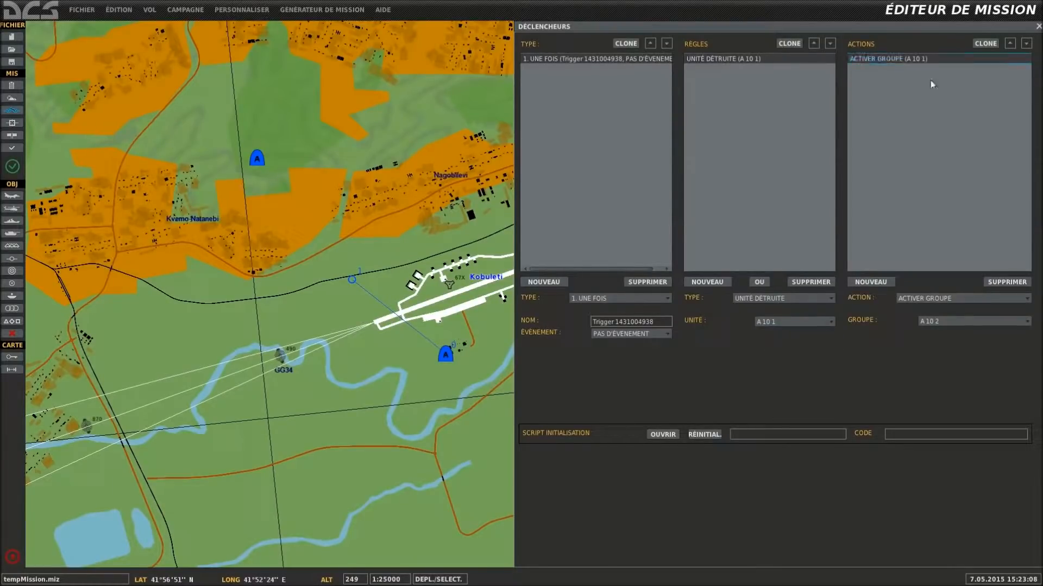
{"action": "left_click", "coordinate": [406, 236]}
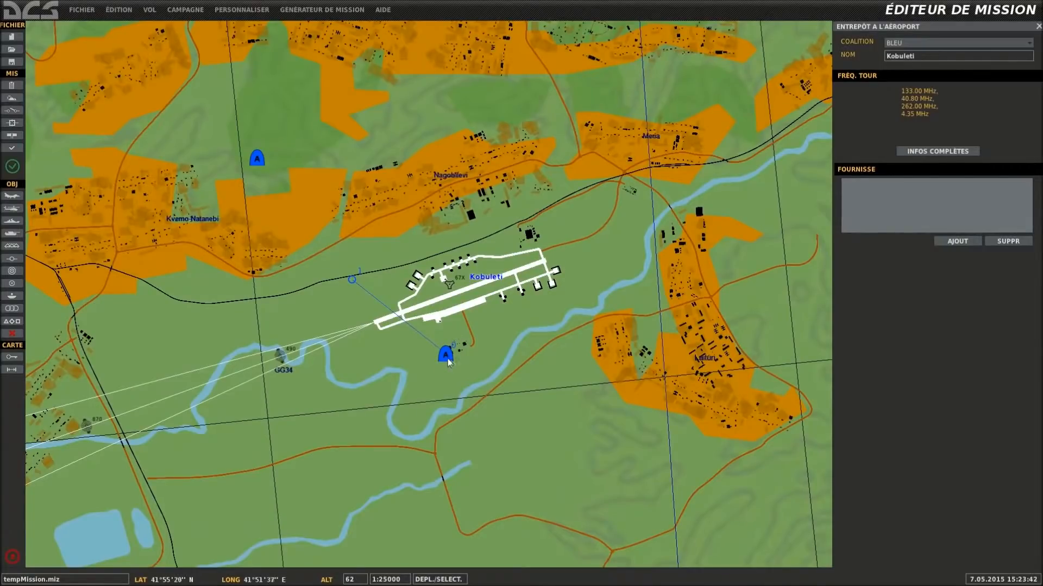
Delete both A-10A groups from the map
{"action": "left_click", "coordinate": [446, 358]}
{"action": "key", "text": "Delete"}
{"action": "left_click", "coordinate": [257, 158]}
{"action": "key", "text": "Delete"}
Place a USA APC M113 vehicle group just off the western end of Kobuleti's runway
{"action": "scroll", "coordinate": [199, 266], "scroll_direction": "down", "scroll_amount": 1}
{"action": "scroll", "coordinate": [198, 265], "scroll_direction": "down", "scroll_amount": 1}
{"action": "scroll", "coordinate": [198, 286], "scroll_direction": "up", "scroll_amount": 1}
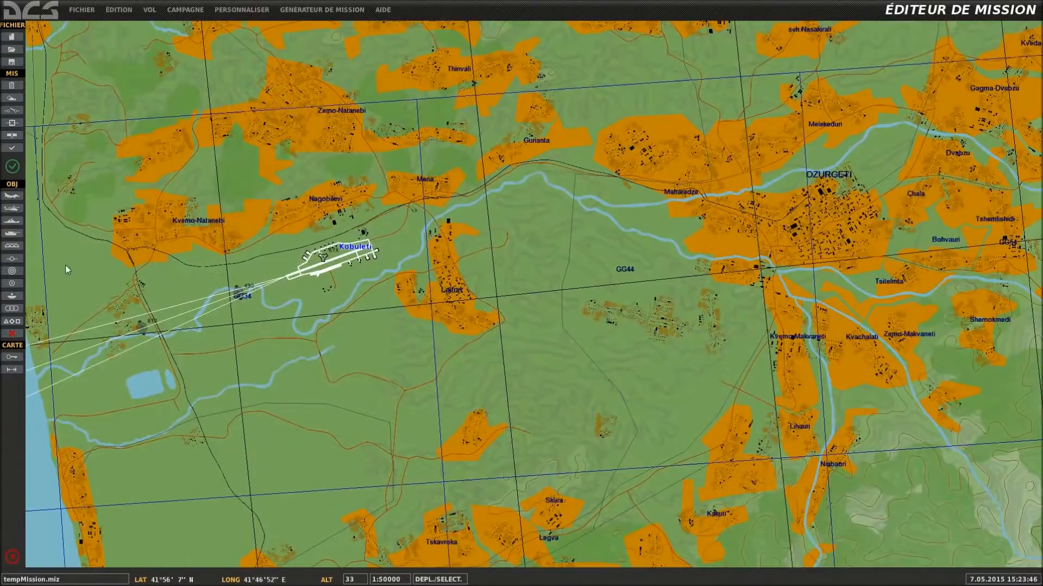
{"action": "left_click", "coordinate": [16, 239]}
{"action": "scroll", "coordinate": [262, 277], "scroll_direction": "up", "scroll_amount": 3}
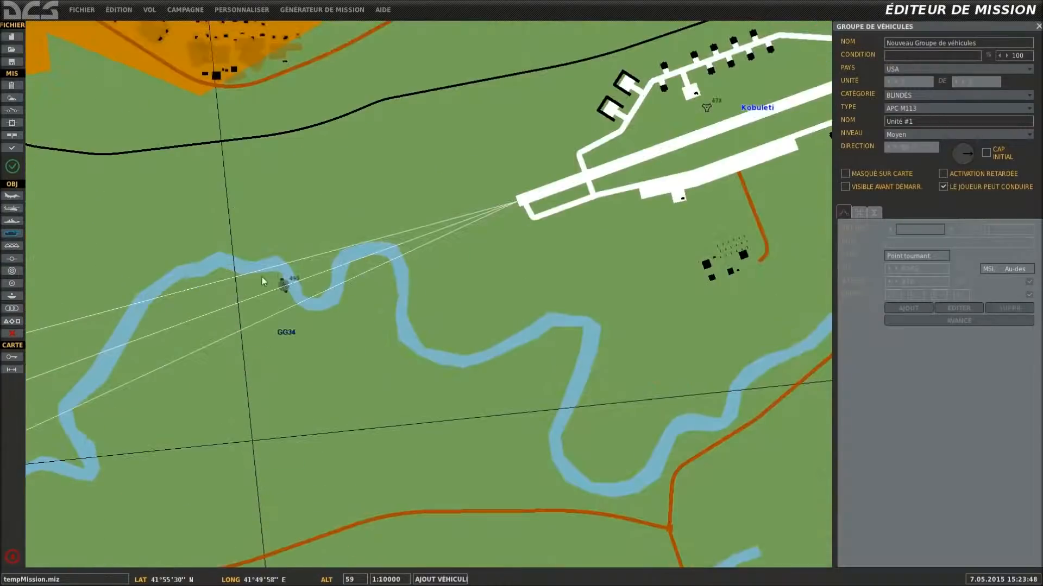
{"action": "left_click", "coordinate": [482, 195]}
{"action": "left_click", "coordinate": [532, 196]}
{"action": "left_click", "coordinate": [483, 195]}
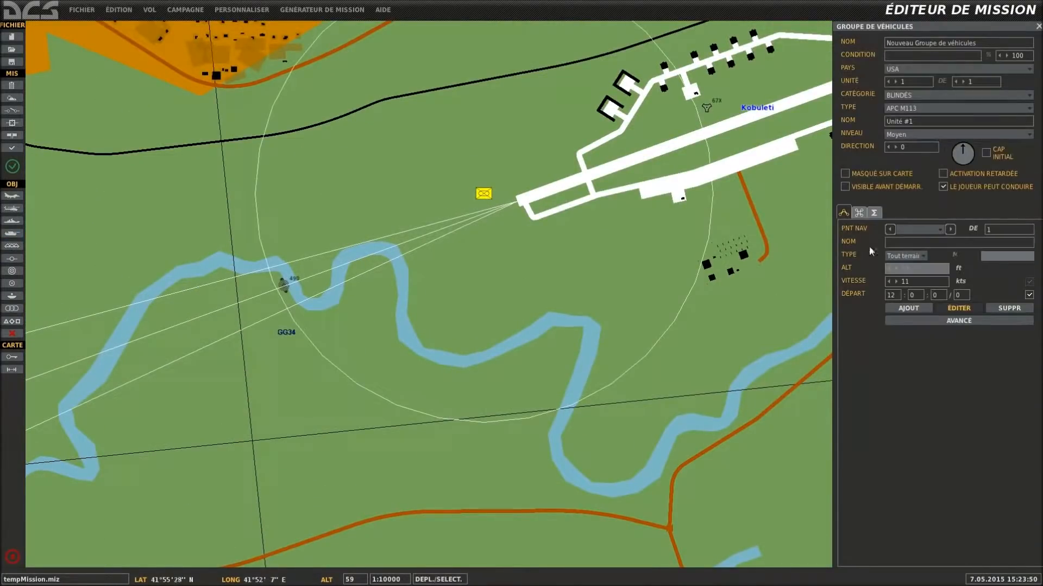
Add a waypoint for the vehicle group just north of the runway near its eastern end
{"action": "left_click", "coordinate": [908, 308]}
{"action": "right_click_drag", "start_coordinate": [802, 110], "coordinate": [604, 188]}
{"action": "left_click", "coordinate": [692, 142]}
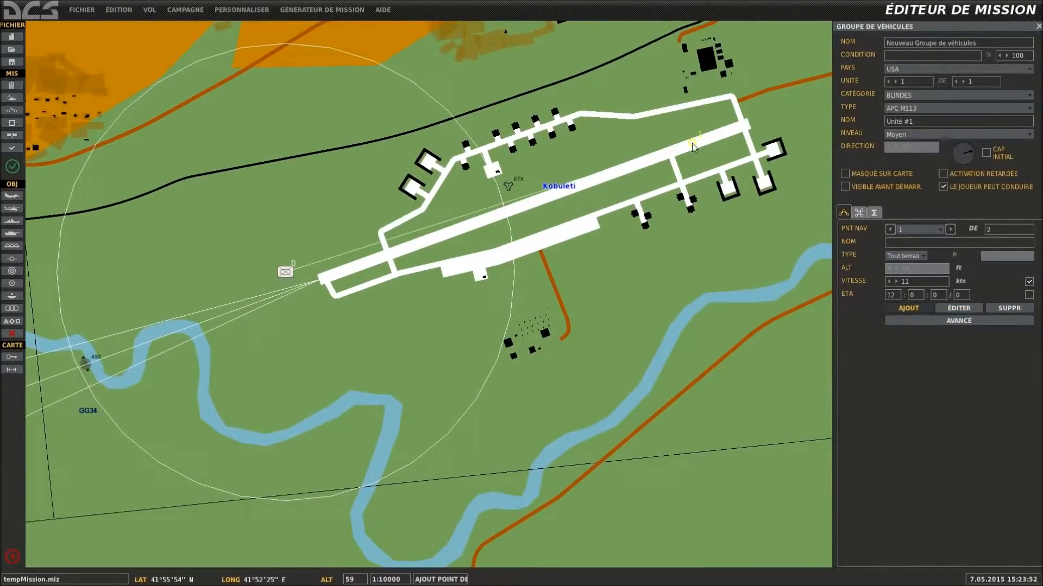
{"action": "left_click", "coordinate": [701, 162]}
{"action": "left_click_drag", "start_coordinate": [692, 142], "coordinate": [719, 112]}
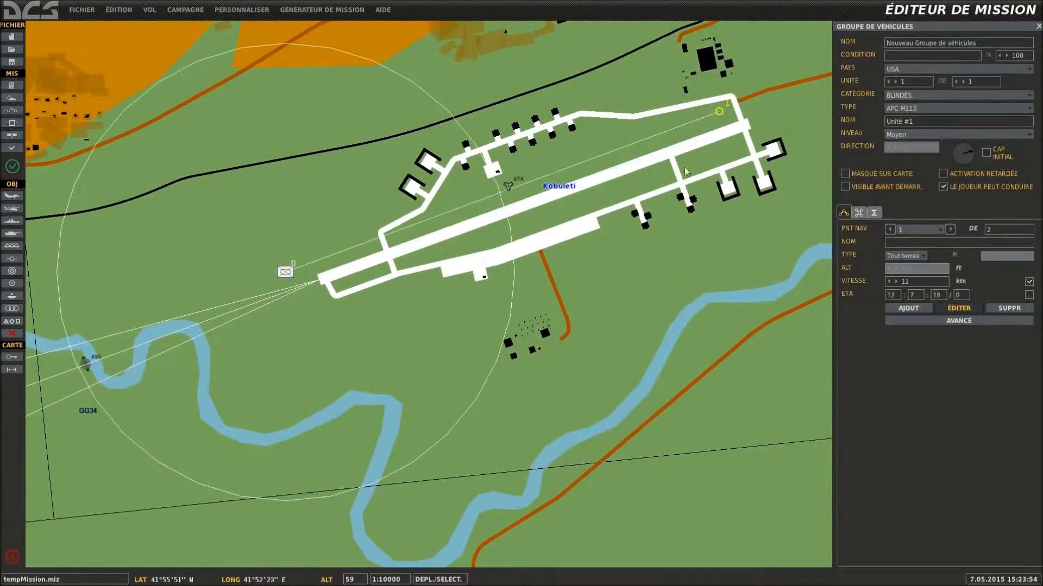
Switch the vehicle group's delayed activation on and back off
{"action": "left_click", "coordinate": [307, 300]}
{"action": "left_click", "coordinate": [286, 273]}
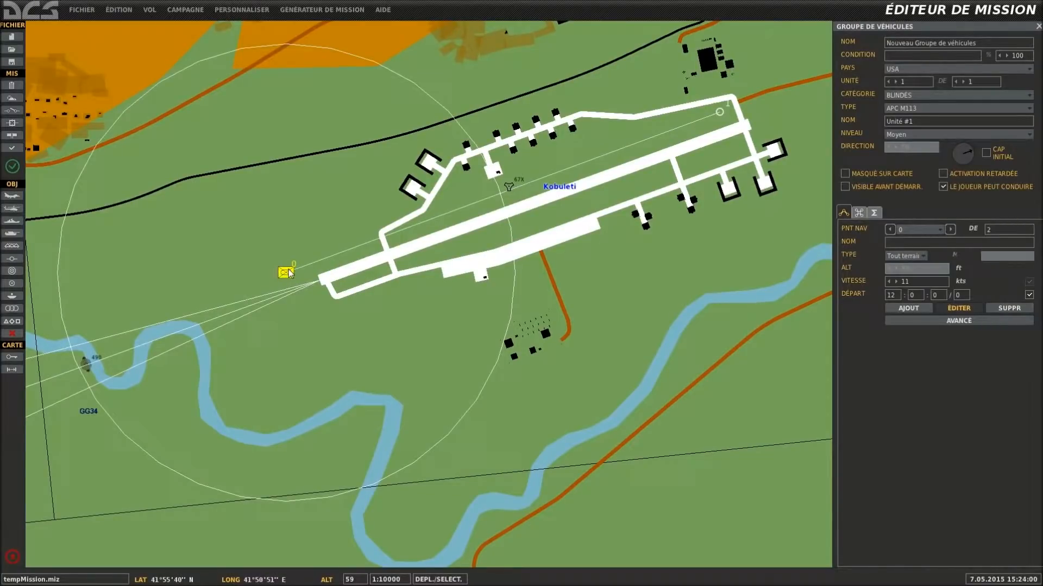
{"action": "left_click", "coordinate": [944, 175]}
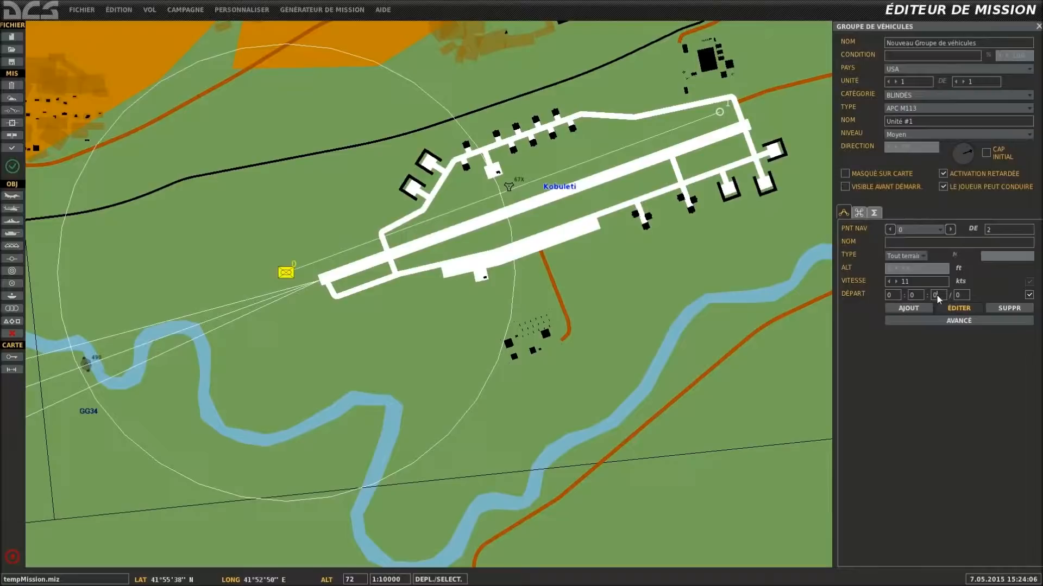
{"action": "left_click", "coordinate": [943, 174]}
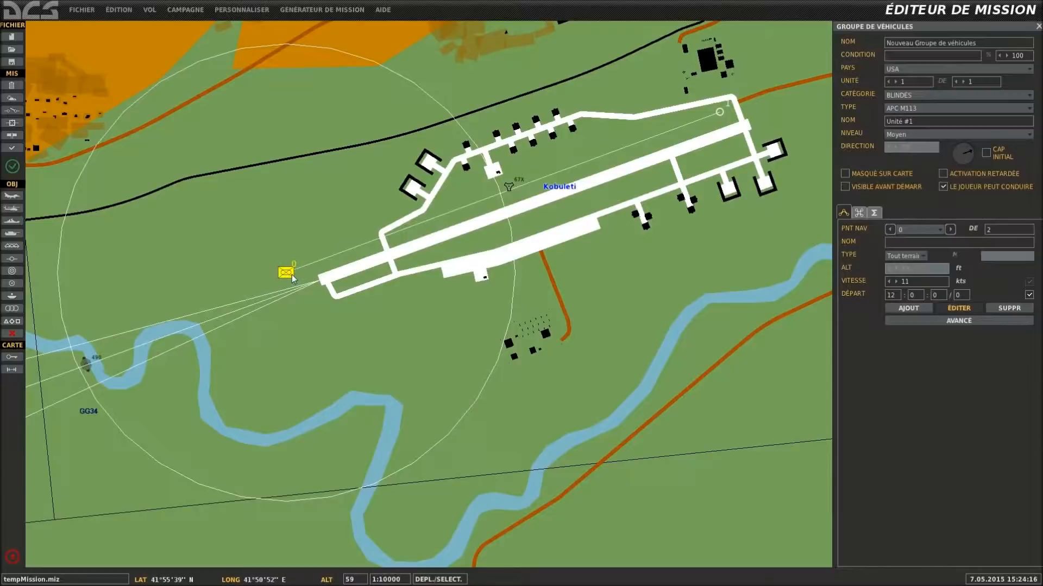
Rename the vehicle group and its unit as Unité 1
{"action": "left_click_drag", "start_coordinate": [994, 41], "coordinate": [871, 50]}
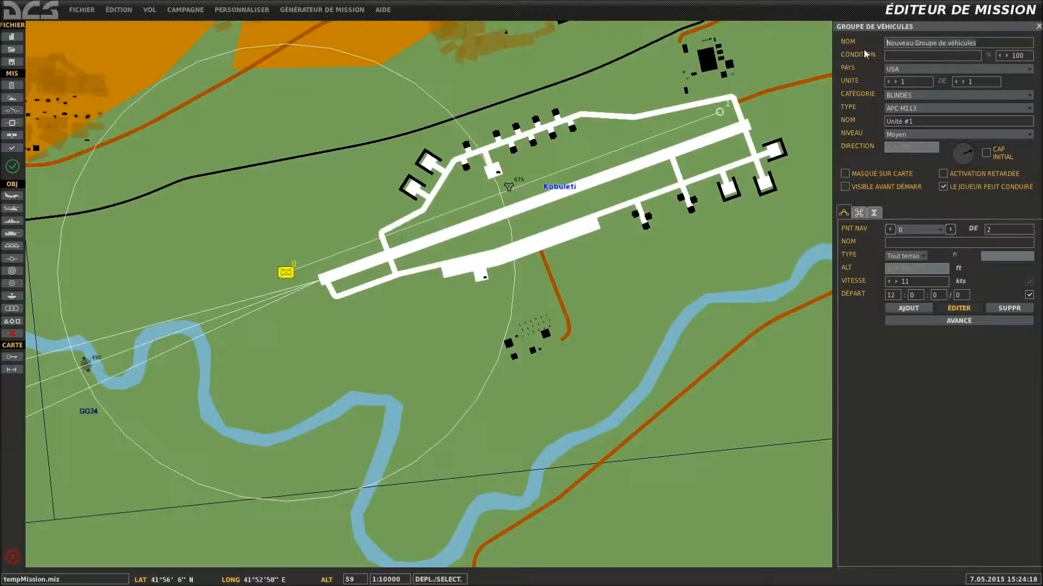
{"action": "type", "text": "Unité"}
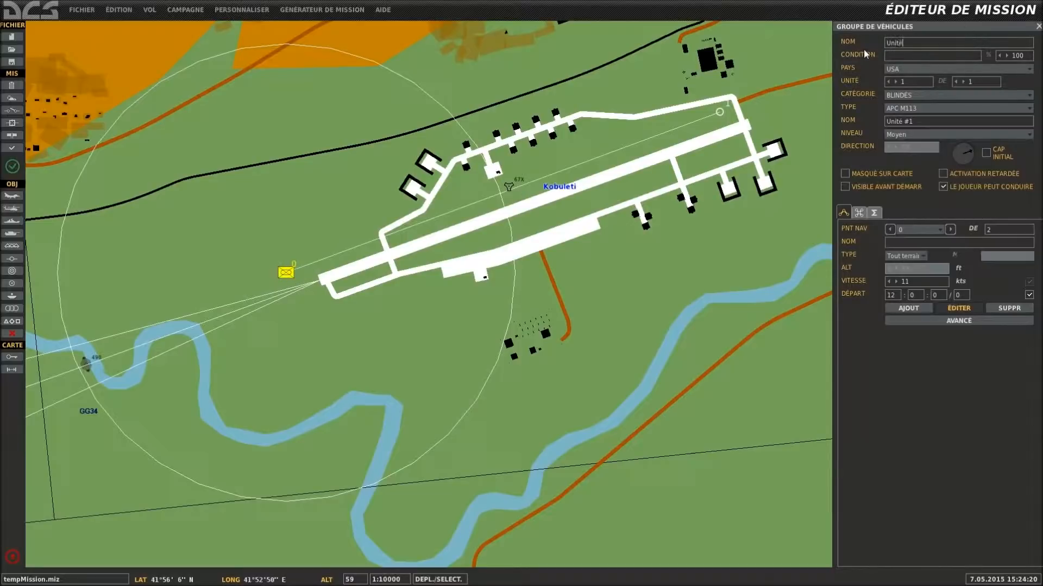
{"action": "type", "text": "e 1"}
{"action": "left_click", "coordinate": [954, 107]}
{"action": "left_click", "coordinate": [930, 121]}
{"action": "left_click_drag", "start_coordinate": [930, 117], "coordinate": [850, 116]}
{"action": "key", "text": "ctrl+v"}
Create a mission trigger of type DÉBUT DE MISSION
{"action": "left_click", "coordinate": [12, 111]}
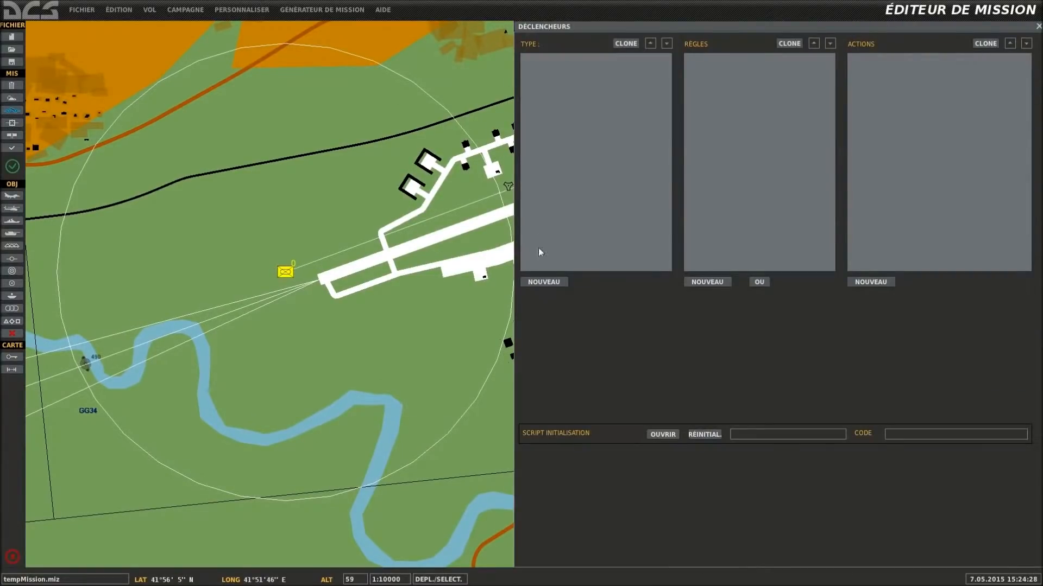
{"action": "left_click", "coordinate": [540, 281]}
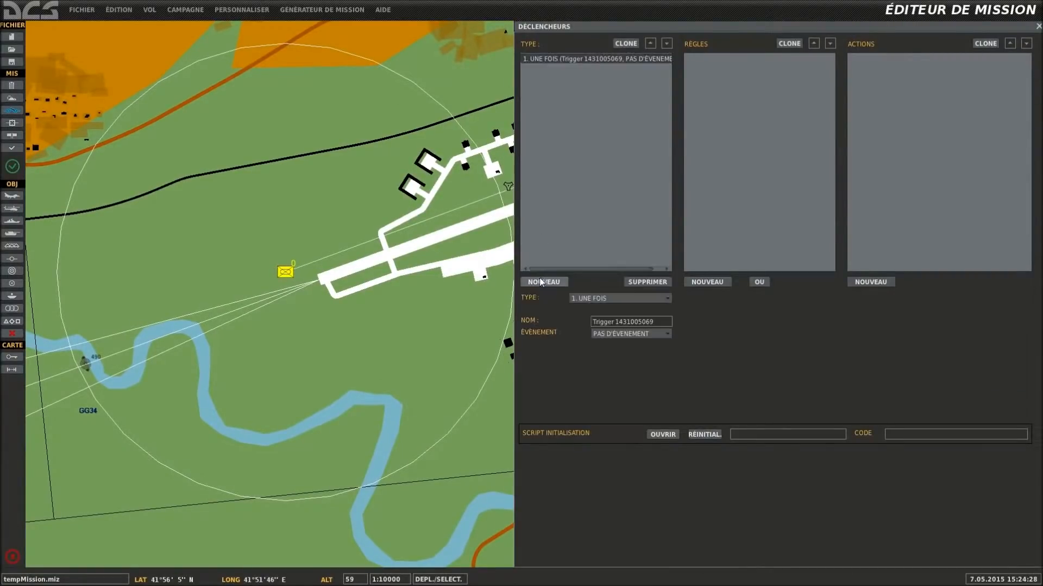
{"action": "left_click", "coordinate": [622, 299]}
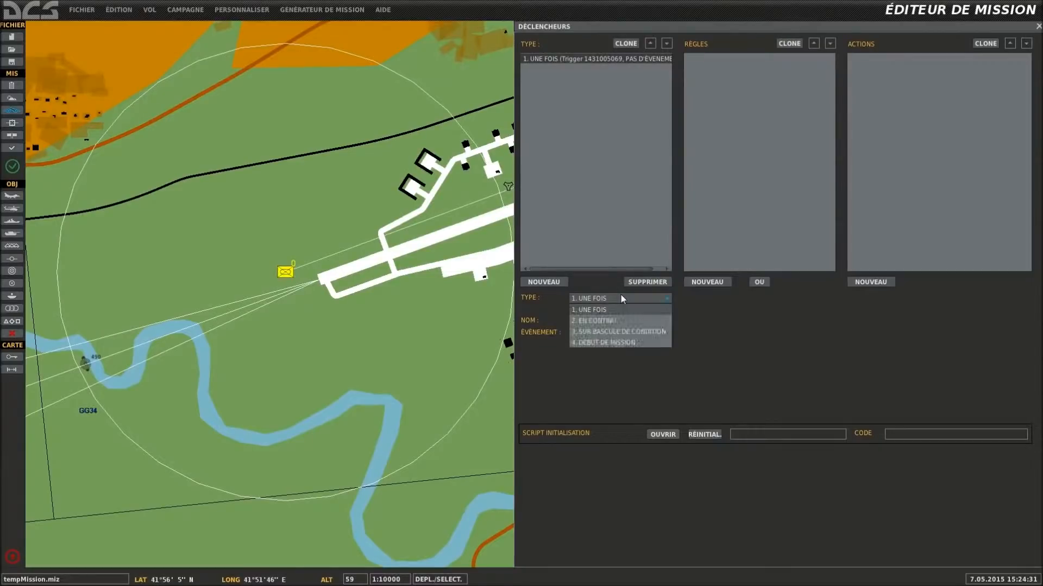
{"action": "left_click", "coordinate": [609, 344]}
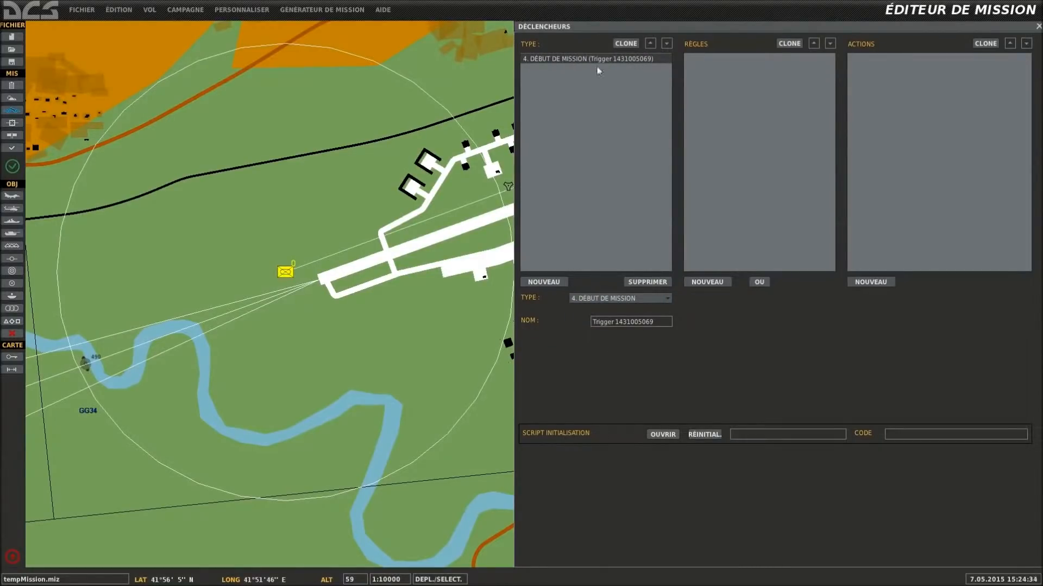
Add a UNITÉ IA OFF action for Unitée 1 to the mission-start trigger
{"action": "left_click", "coordinate": [874, 282]}
{"action": "left_click", "coordinate": [925, 298]}
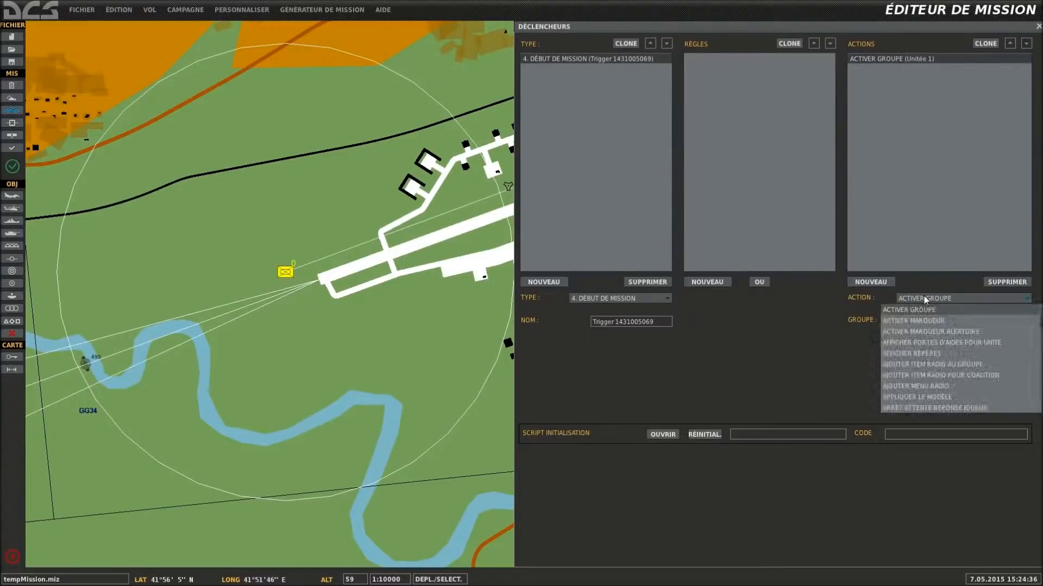
{"action": "scroll", "coordinate": [920, 338], "scroll_direction": "down", "scroll_amount": 4}
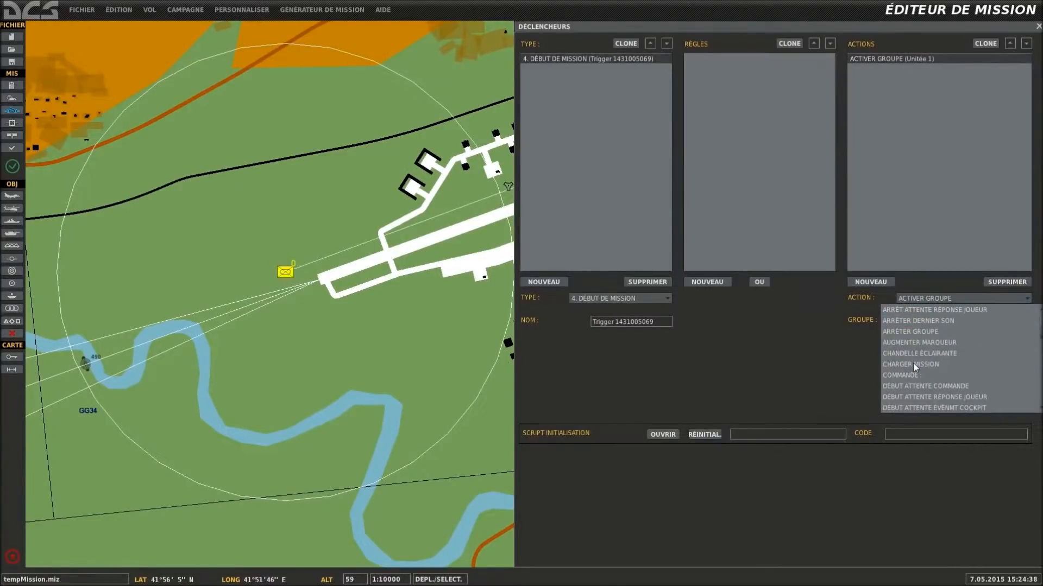
{"action": "scroll", "coordinate": [914, 364], "scroll_direction": "down", "scroll_amount": 6}
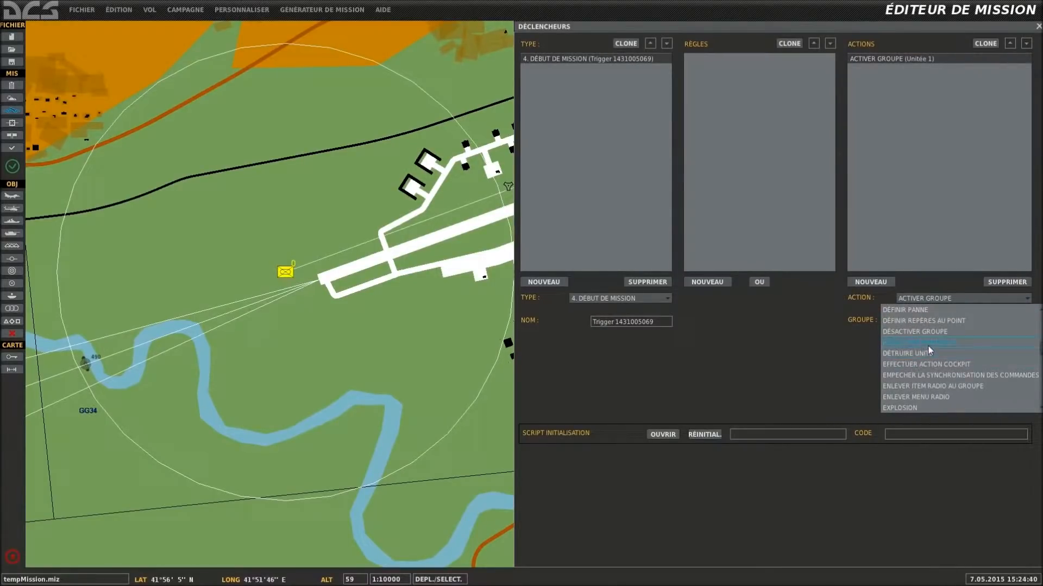
{"action": "scroll", "coordinate": [936, 343], "scroll_direction": "down", "scroll_amount": 3}
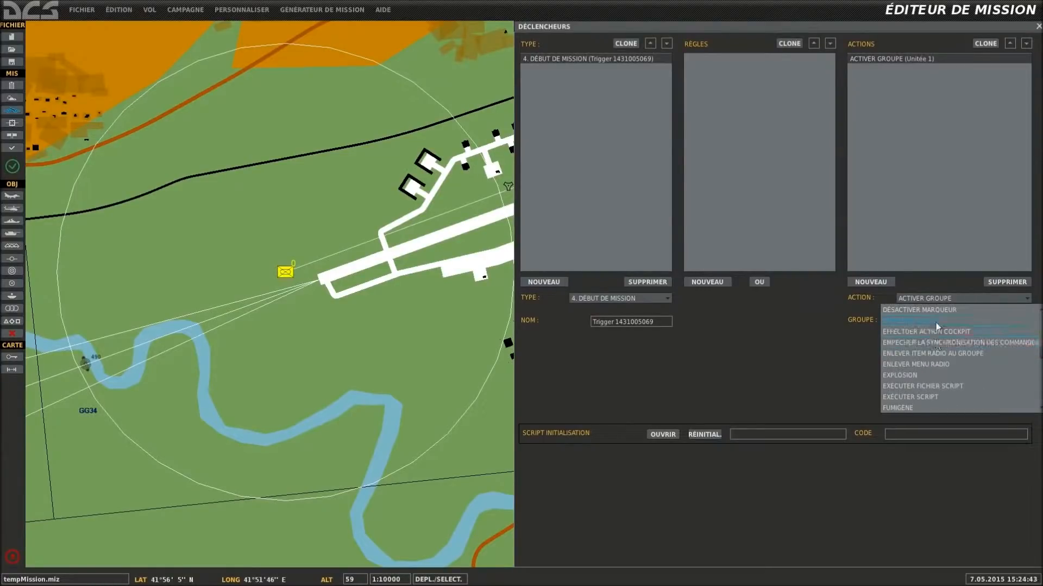
{"action": "scroll", "coordinate": [926, 369], "scroll_direction": "down", "scroll_amount": 5}
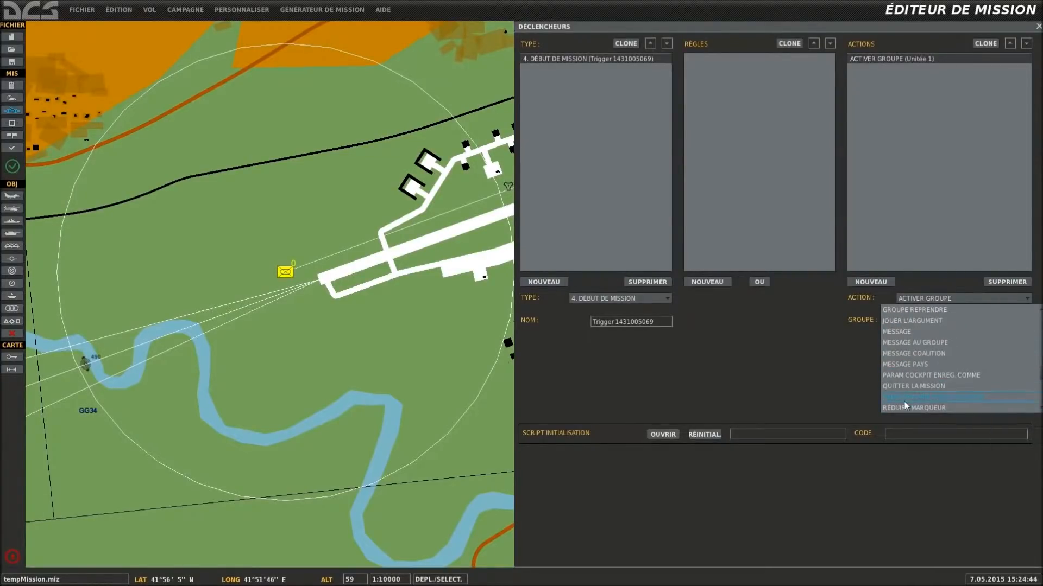
{"action": "scroll", "coordinate": [926, 402], "scroll_direction": "down", "scroll_amount": 3}
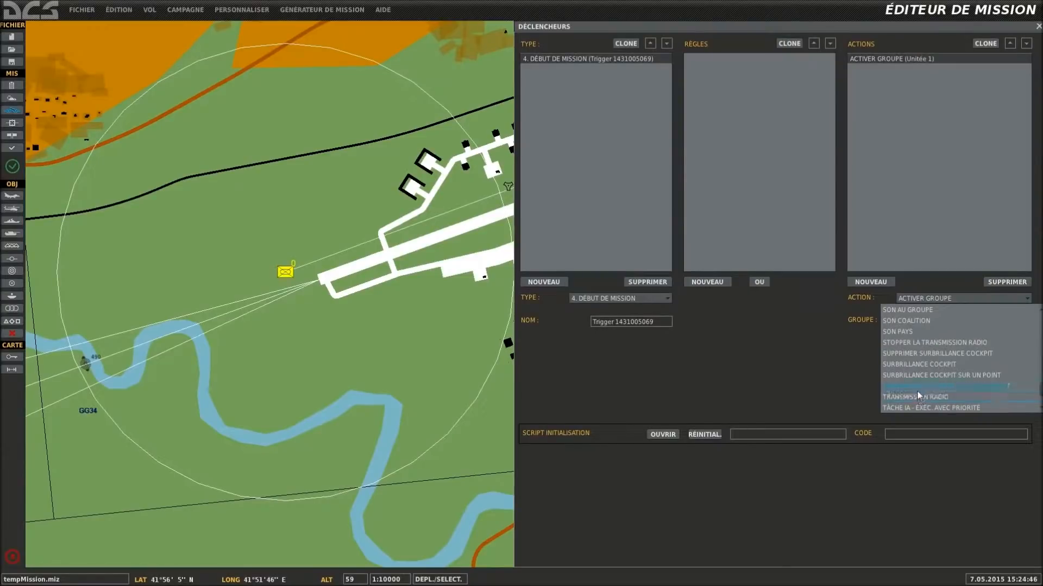
{"action": "scroll", "coordinate": [916, 364], "scroll_direction": "down", "scroll_amount": 2}
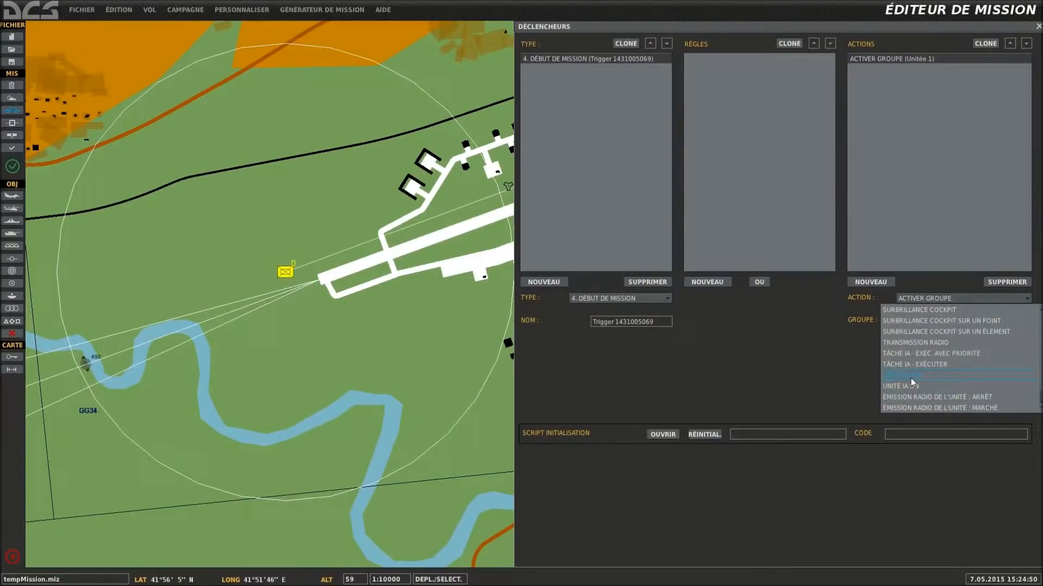
{"action": "left_click", "coordinate": [910, 377]}
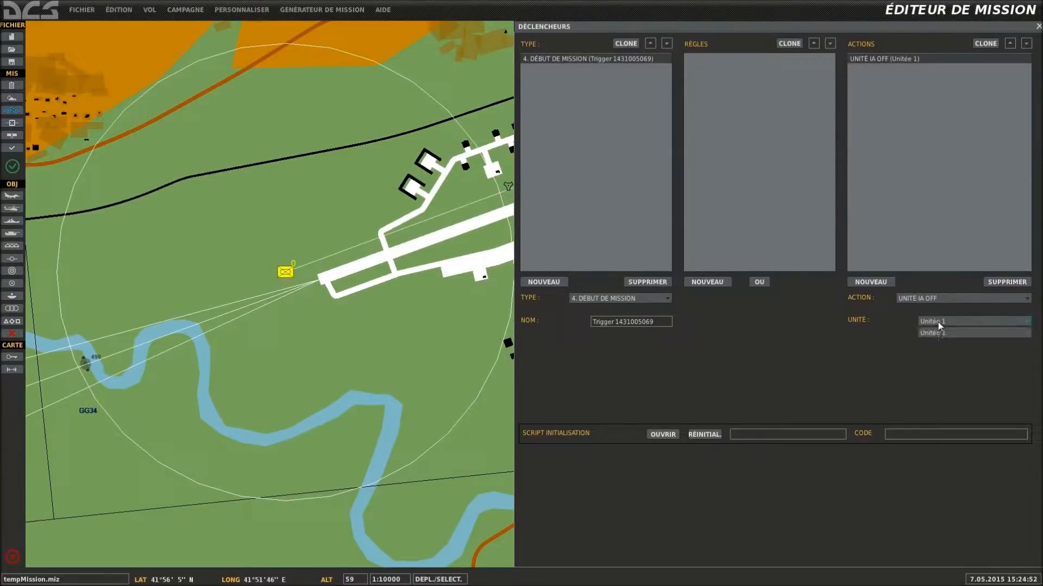
Check the vehicle group's settings on the map and return to the mission triggers
{"action": "left_click", "coordinate": [286, 272]}
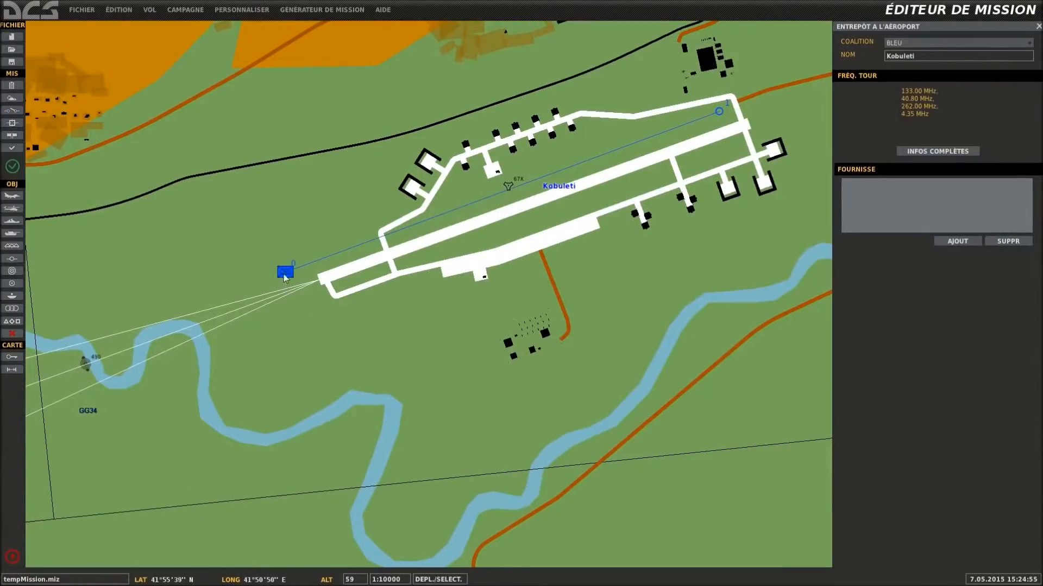
{"action": "left_click", "coordinate": [285, 273]}
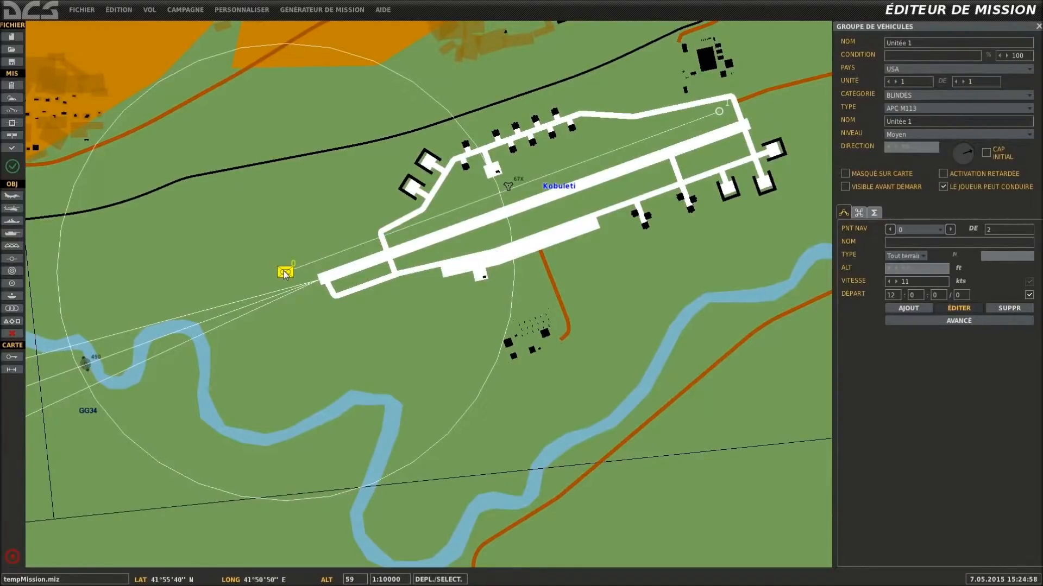
{"action": "left_click", "coordinate": [12, 111]}
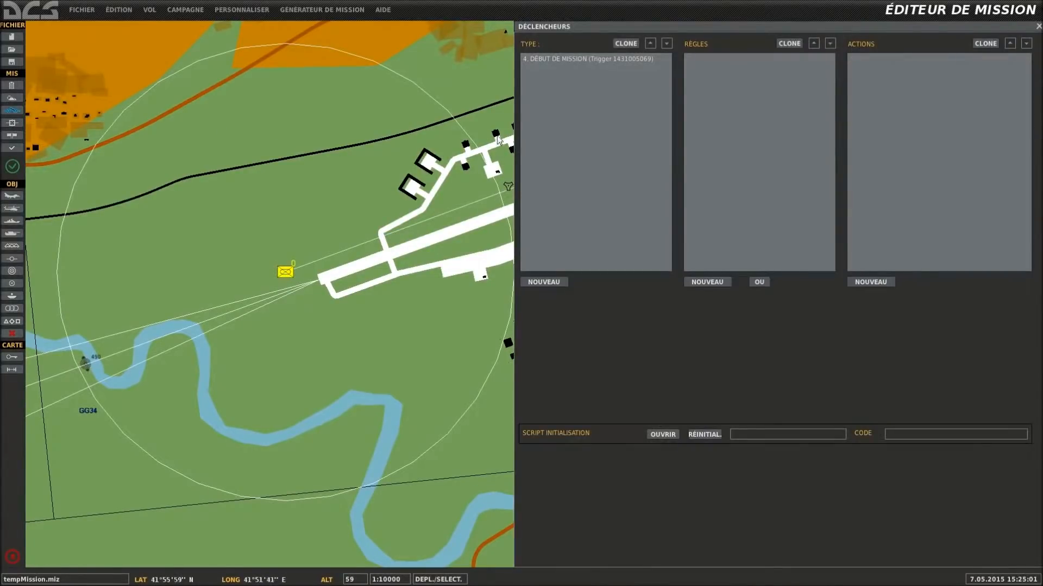
{"action": "left_click", "coordinate": [562, 281]}
{"action": "left_click", "coordinate": [609, 299]}
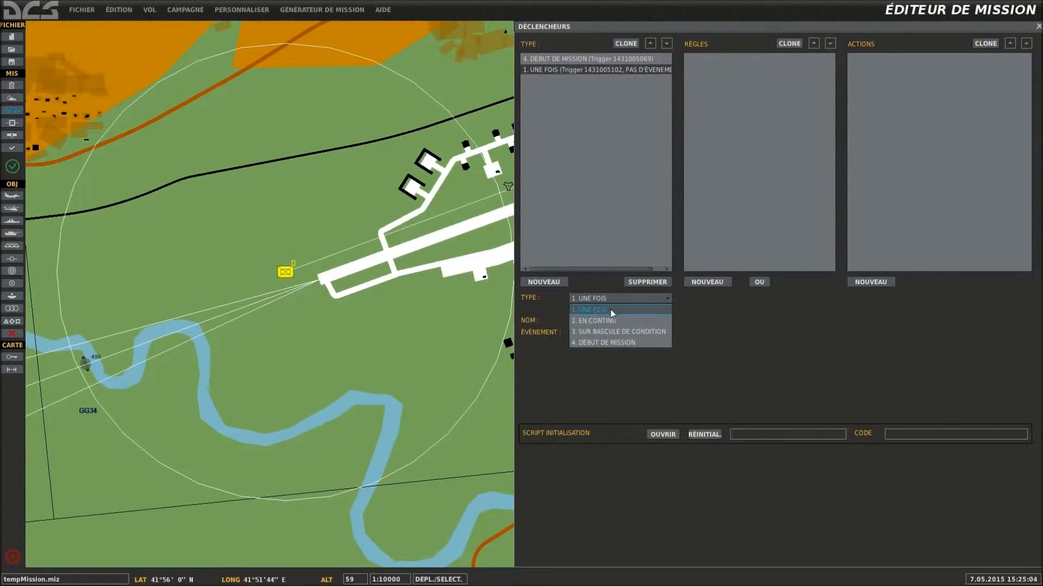
{"action": "left_click", "coordinate": [602, 311]}
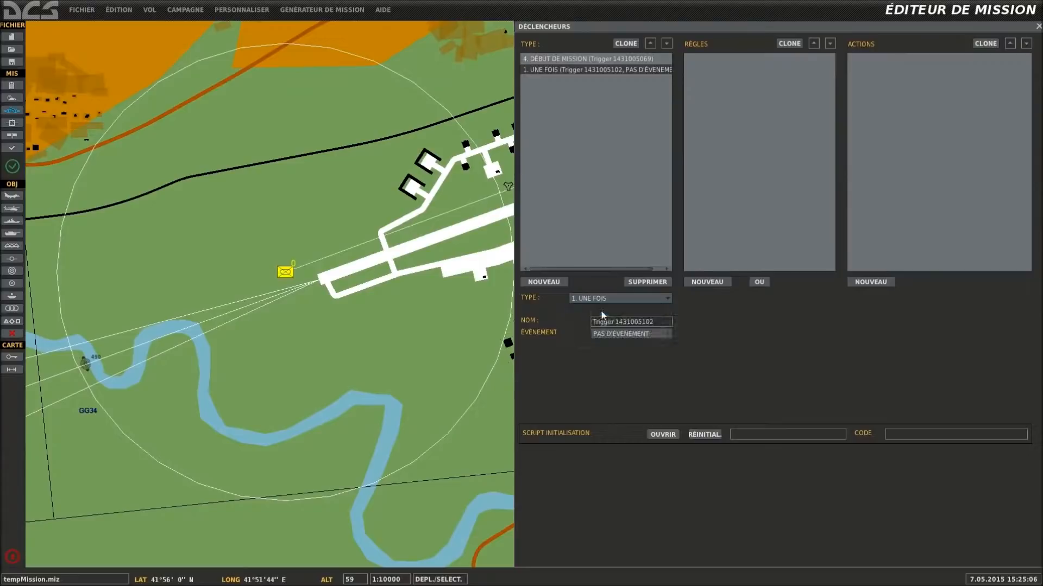
{"action": "left_click", "coordinate": [698, 283]}
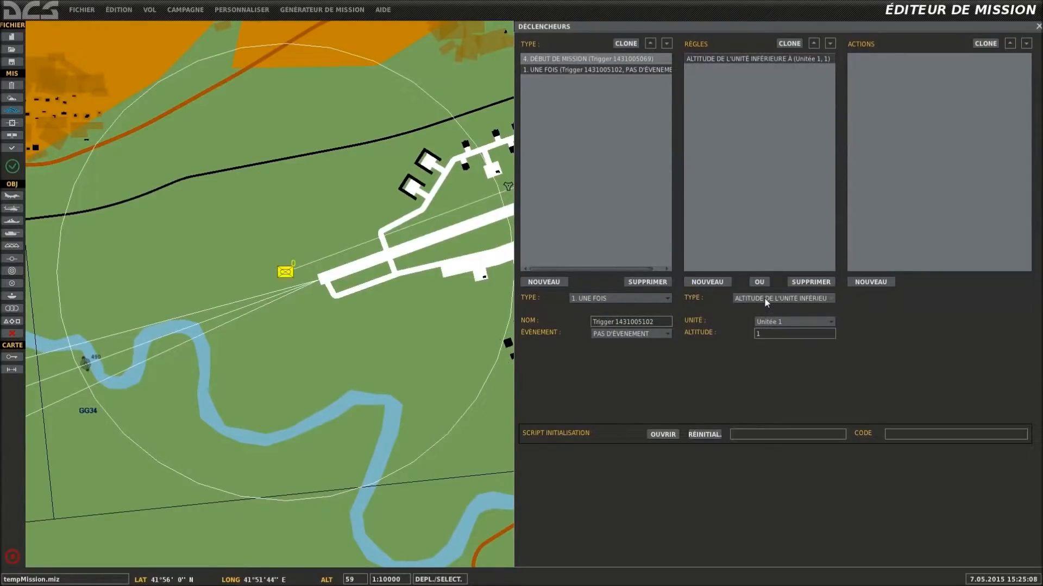
{"action": "left_click", "coordinate": [806, 282]}
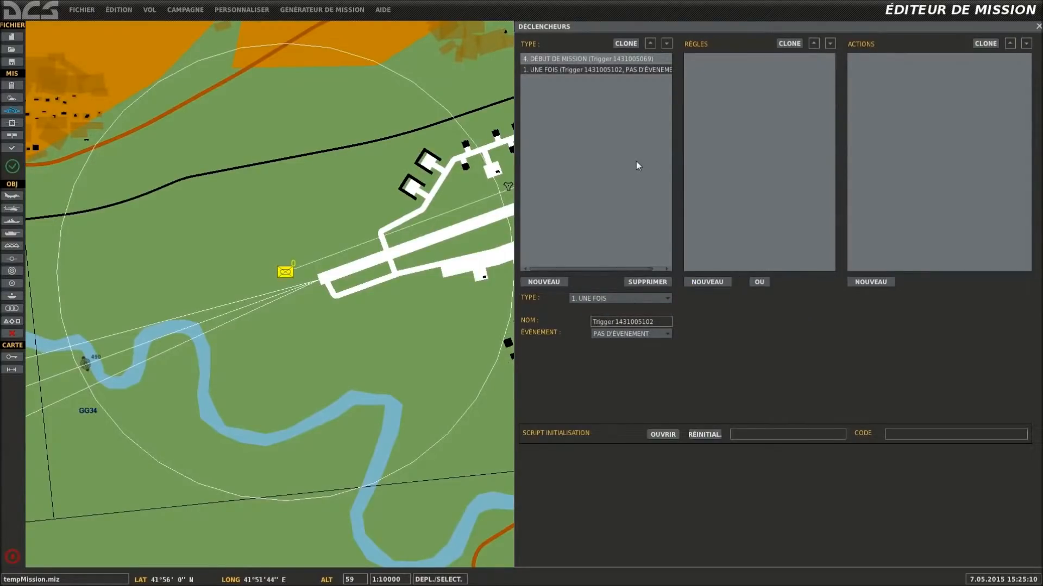
{"action": "left_click", "coordinate": [647, 282]}
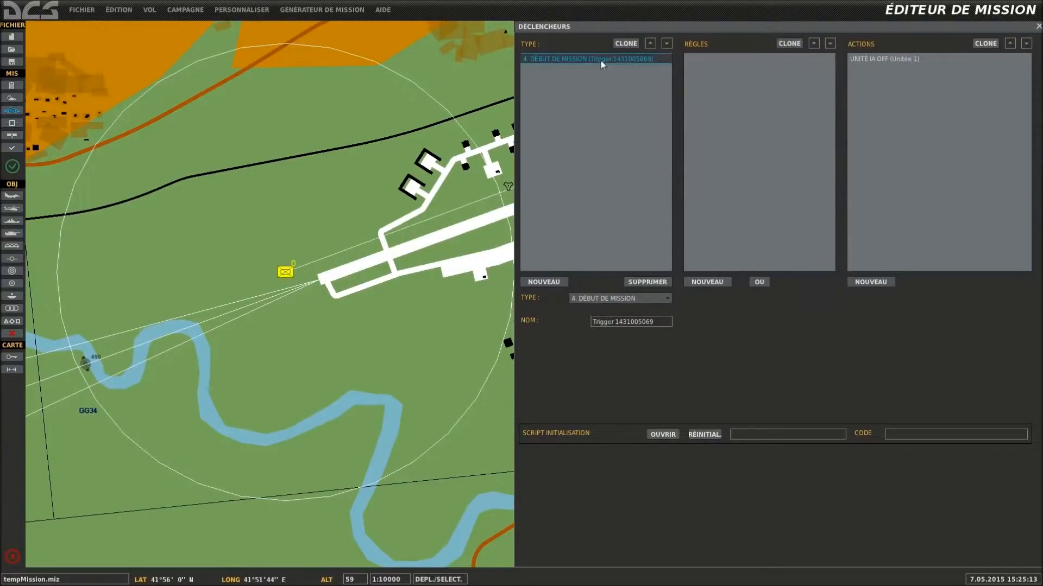
Add an ACTIVER MARQUEUR action to the mission-start trigger after its UNITÉ IA OFF action
{"action": "left_click", "coordinate": [897, 59]}
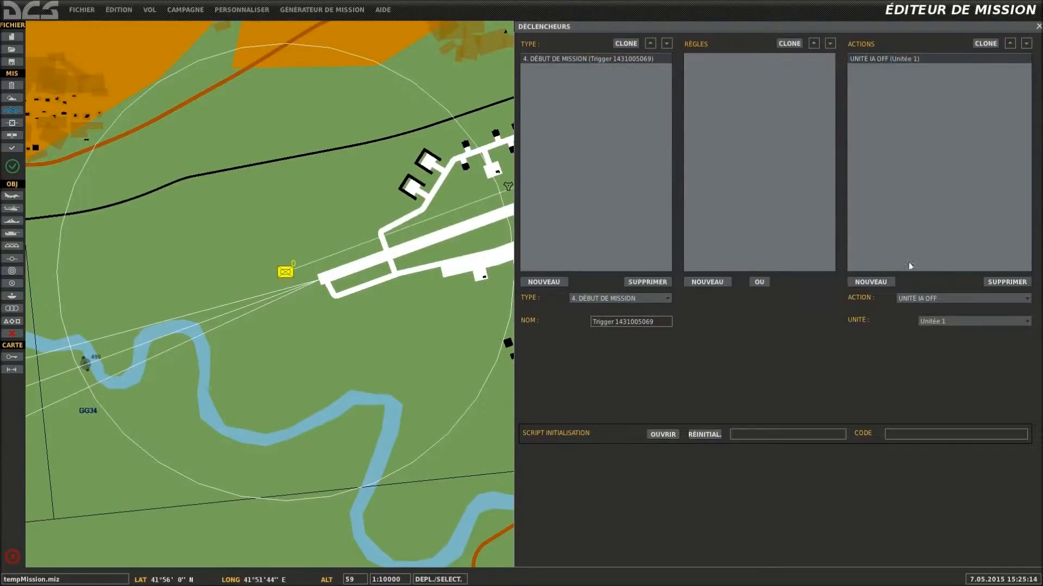
{"action": "left_click", "coordinate": [871, 282]}
{"action": "left_click", "coordinate": [922, 298]}
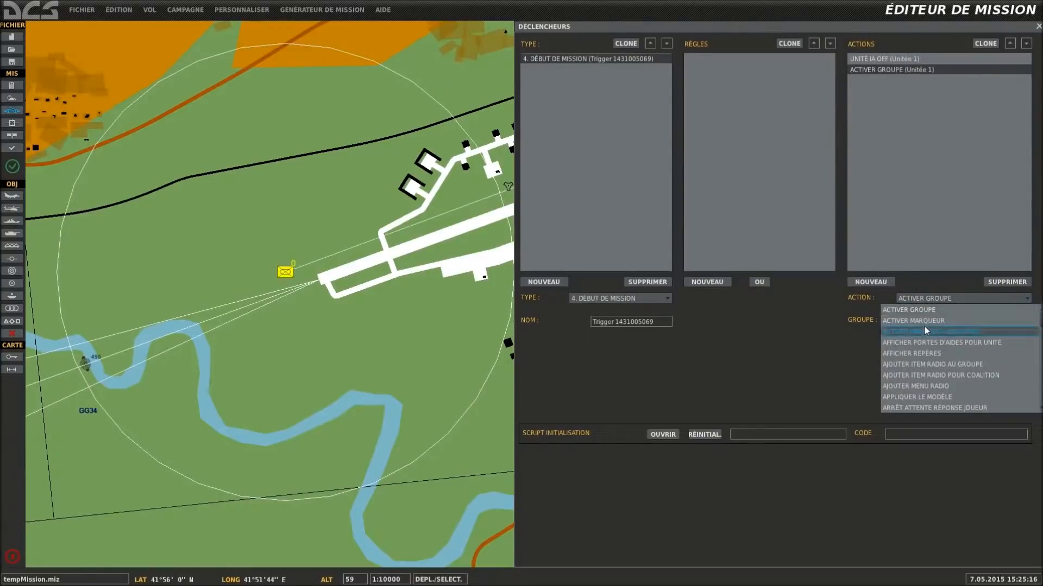
{"action": "left_click", "coordinate": [924, 321]}
Create a UNE FOIS trigger with a TEMPS DEPUIS MARQUEUR rule for marker 1 and 10 seconds
{"action": "left_click", "coordinate": [550, 282]}
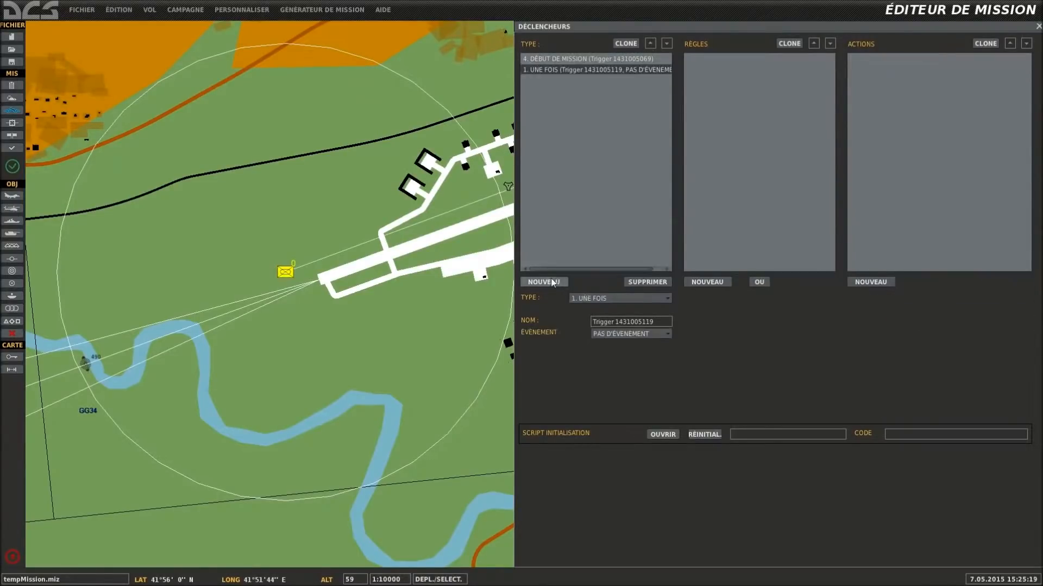
{"action": "left_click", "coordinate": [701, 281]}
{"action": "left_click", "coordinate": [772, 298]}
{"action": "scroll", "coordinate": [774, 354], "scroll_direction": "down", "scroll_amount": 10}
{"action": "scroll", "coordinate": [769, 365], "scroll_direction": "down", "scroll_amount": 10}
{"action": "scroll", "coordinate": [774, 386], "scroll_direction": "up", "scroll_amount": 10}
{"action": "scroll", "coordinate": [777, 361], "scroll_direction": "down", "scroll_amount": 10}
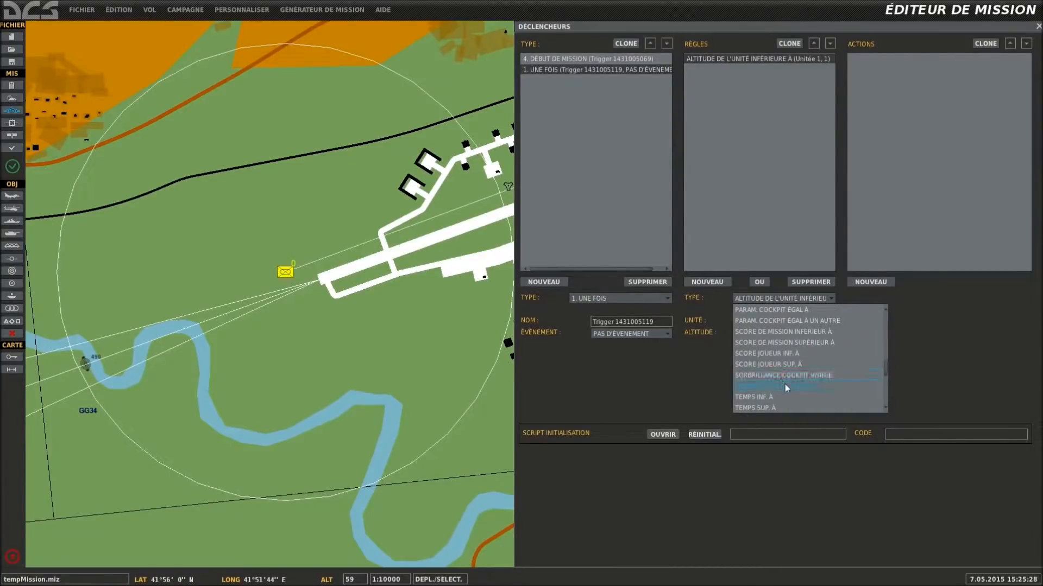
{"action": "left_click", "coordinate": [782, 386]}
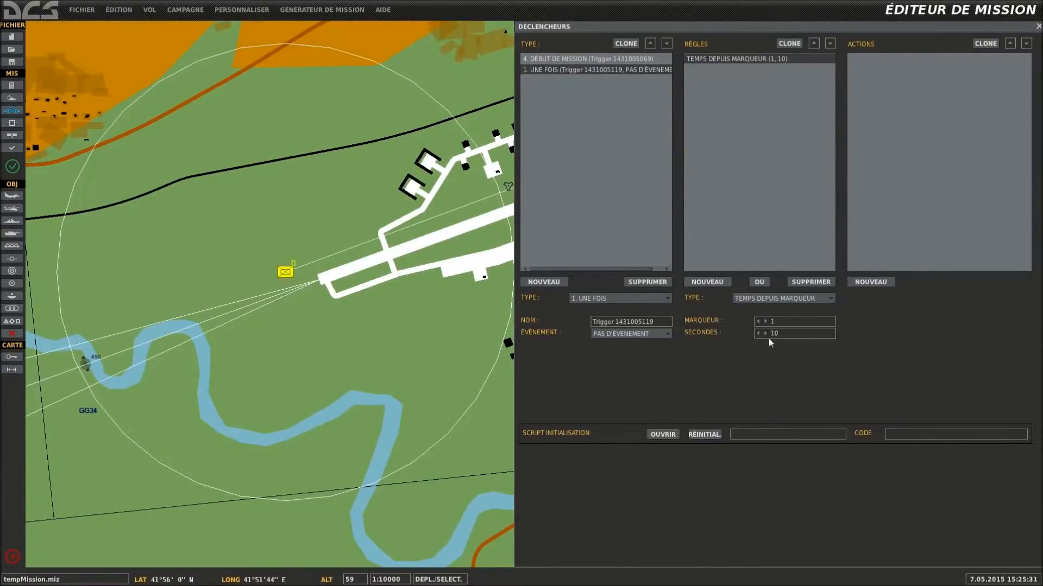
Add a UNITÉ IA ON action for Unitée 1 to the 10-second trigger
{"action": "left_click", "coordinate": [871, 282]}
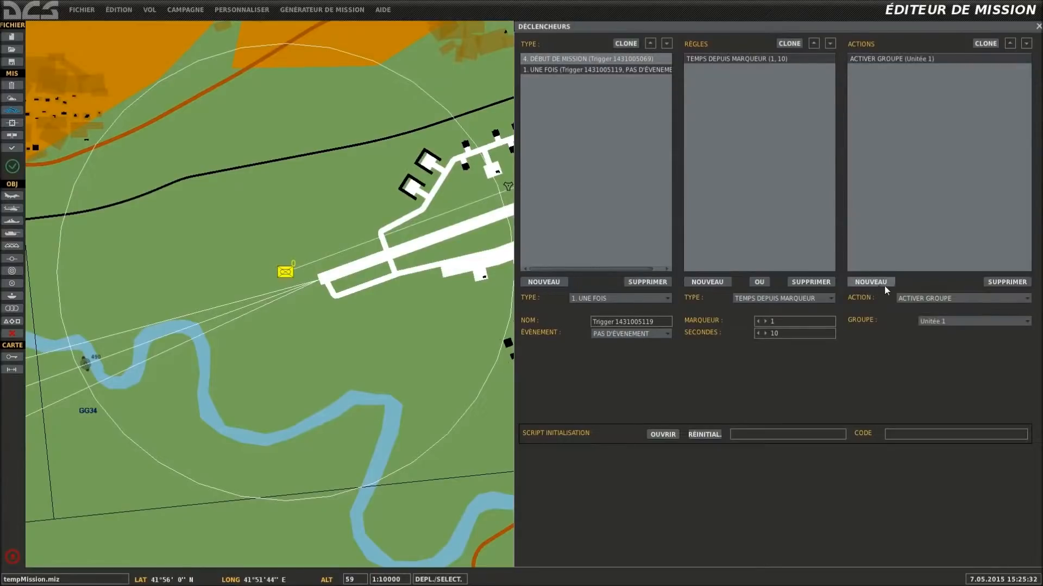
{"action": "left_click", "coordinate": [934, 300]}
{"action": "scroll", "coordinate": [935, 330], "scroll_direction": "down", "scroll_amount": 15}
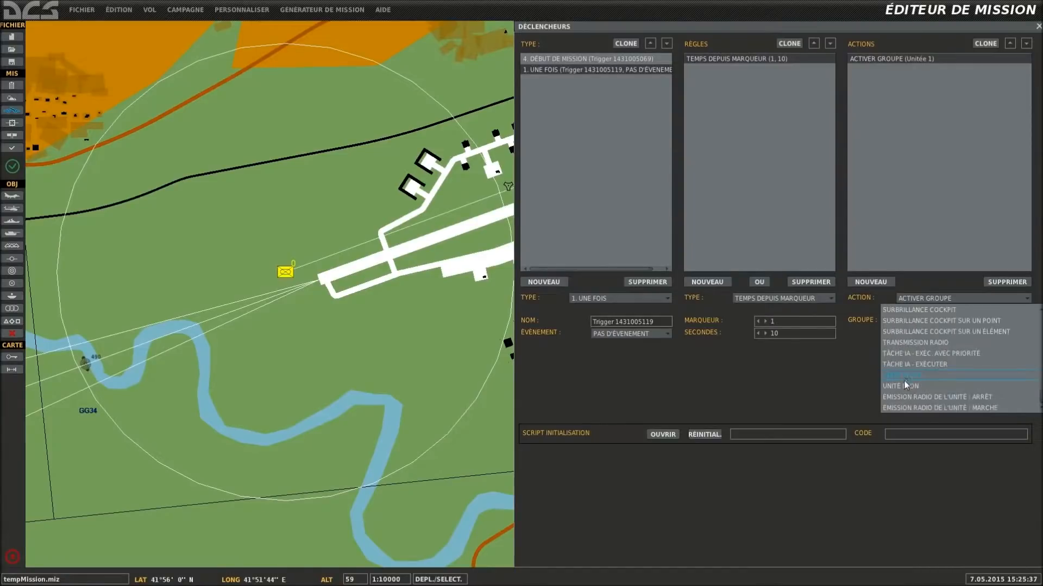
{"action": "scroll", "coordinate": [904, 380], "scroll_direction": "up", "scroll_amount": 1}
{"action": "scroll", "coordinate": [904, 380], "scroll_direction": "down", "scroll_amount": 1}
{"action": "left_click", "coordinate": [922, 387]}
{"action": "left_click", "coordinate": [957, 321]}
{"action": "left_click", "coordinate": [949, 331]}
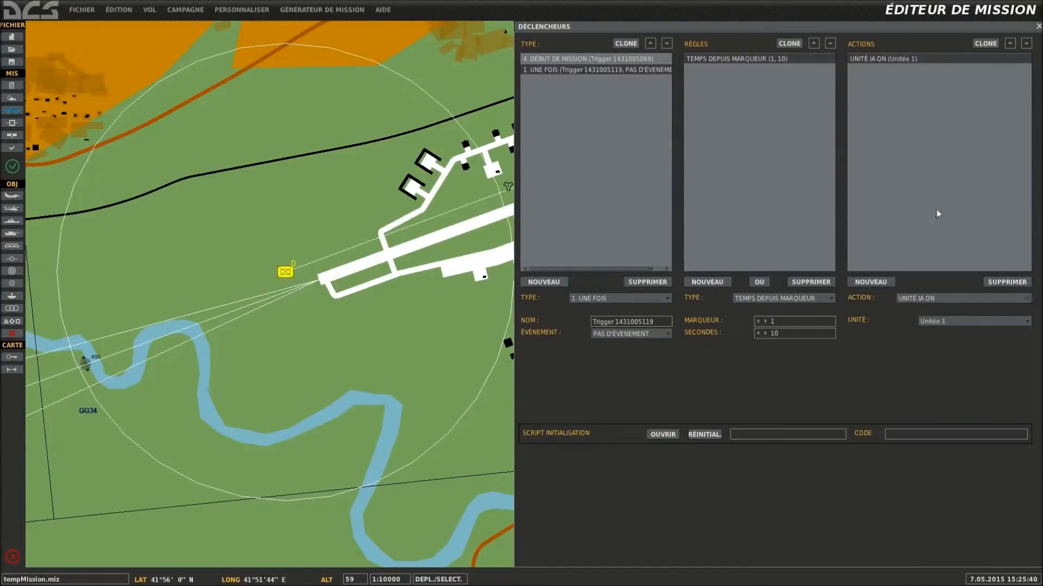
Clone the 10-second trigger, setting the copy's delay to 25 seconds and its action to UNITÉ IA OFF
{"action": "left_click", "coordinate": [628, 43]}
{"action": "left_click", "coordinate": [633, 82]}
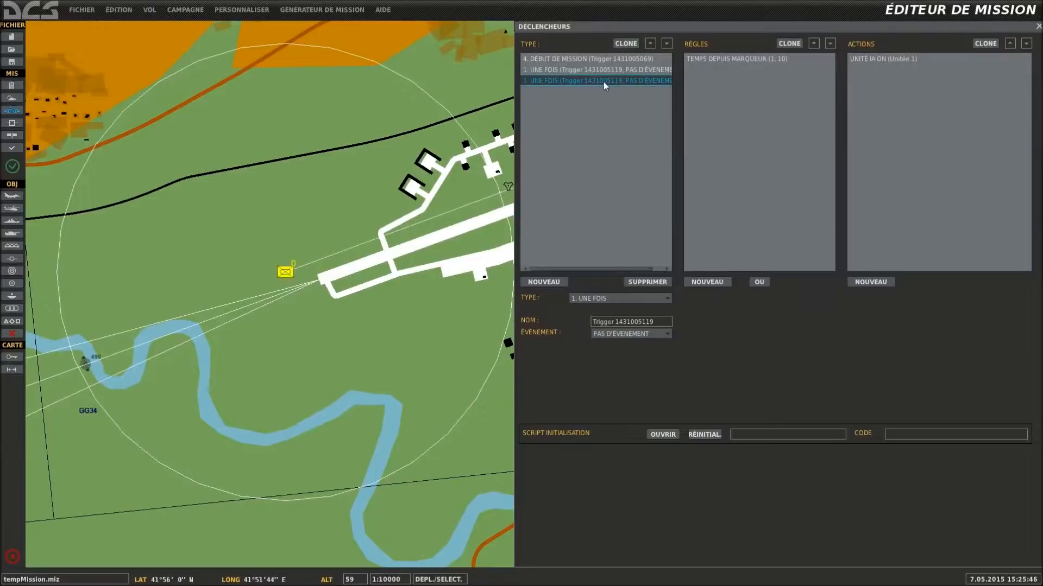
{"action": "left_click", "coordinate": [728, 60]}
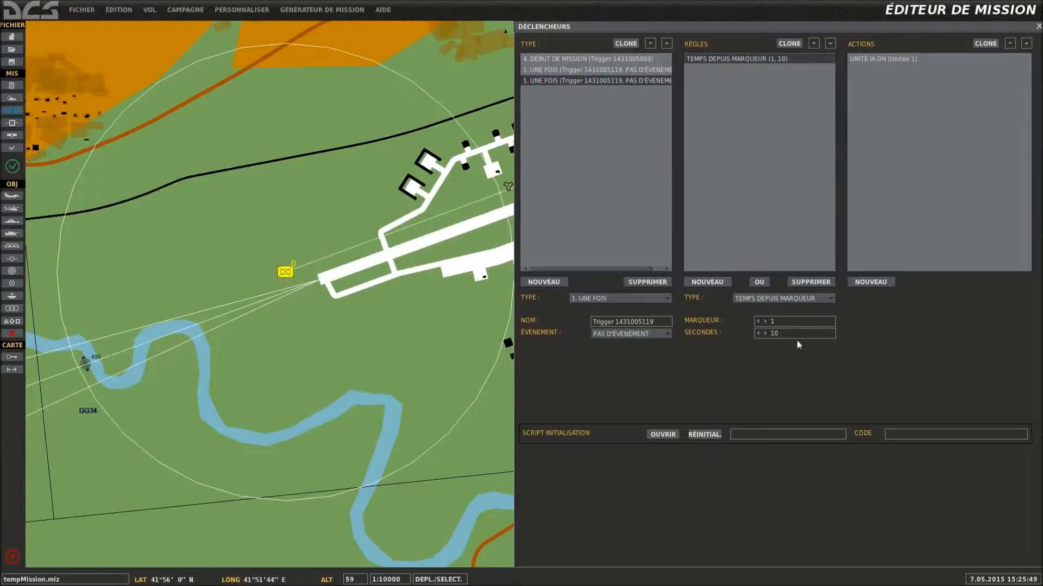
{"action": "type", "text": "25"}
{"action": "left_click", "coordinate": [884, 58]}
{"action": "left_click", "coordinate": [936, 300]}
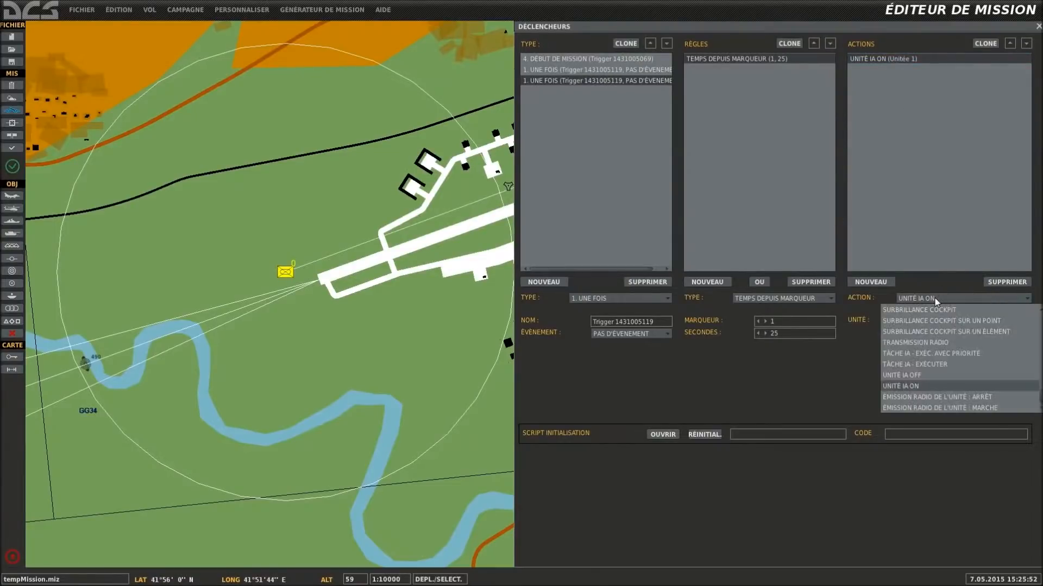
{"action": "left_click", "coordinate": [912, 375]}
Clone the 25-second trigger, setting the copy's delay to 35 seconds and its action to UNITÉ IA ON
{"action": "left_click", "coordinate": [593, 81]}
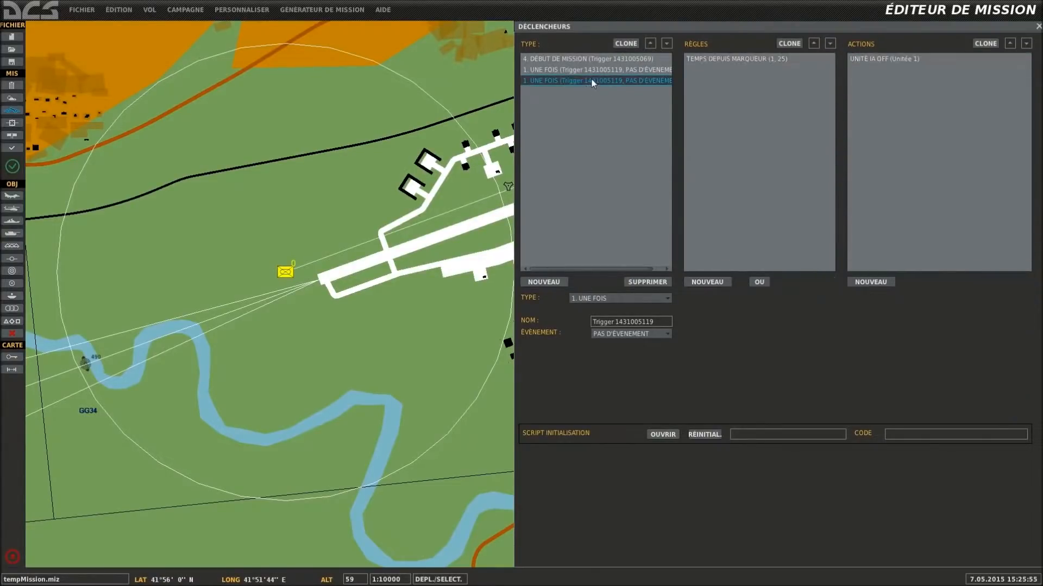
{"action": "left_click", "coordinate": [629, 45]}
{"action": "left_click", "coordinate": [738, 58]}
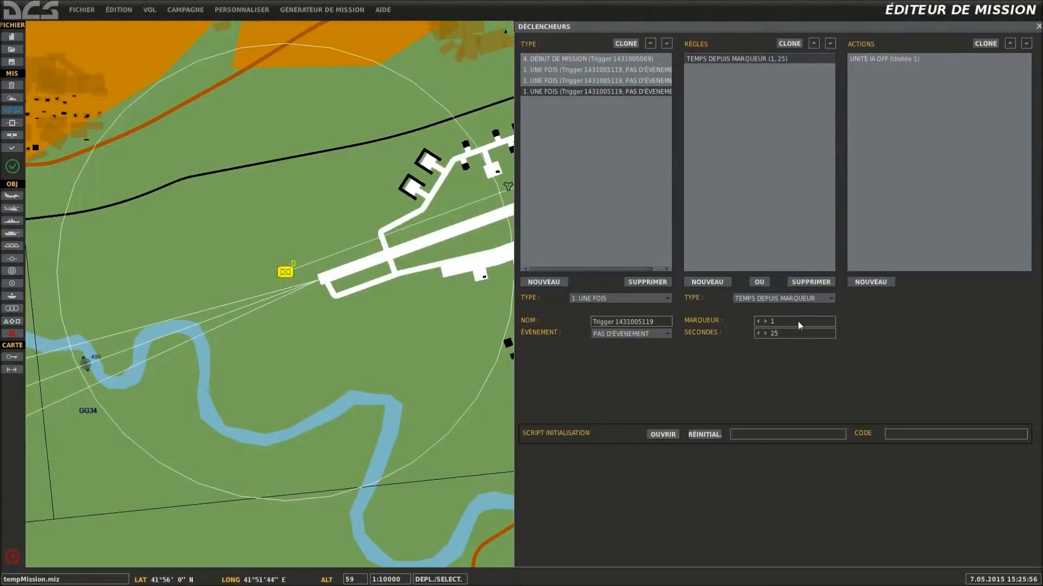
{"action": "key", "text": "BackSpace"}
{"action": "type", "text": "35"}
{"action": "left_click", "coordinate": [894, 59]}
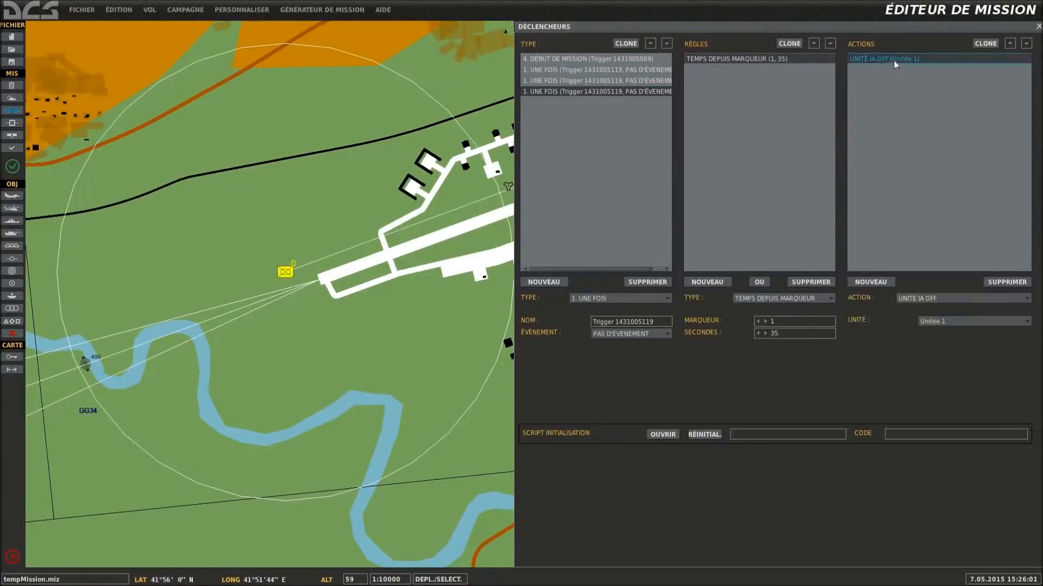
{"action": "left_click", "coordinate": [961, 298]}
{"action": "left_click", "coordinate": [924, 380]}
Run the mission without saving the changes and watch the APC M113 from a wider view
{"action": "left_click", "coordinate": [320, 279]}
{"action": "left_click", "coordinate": [12, 166]}
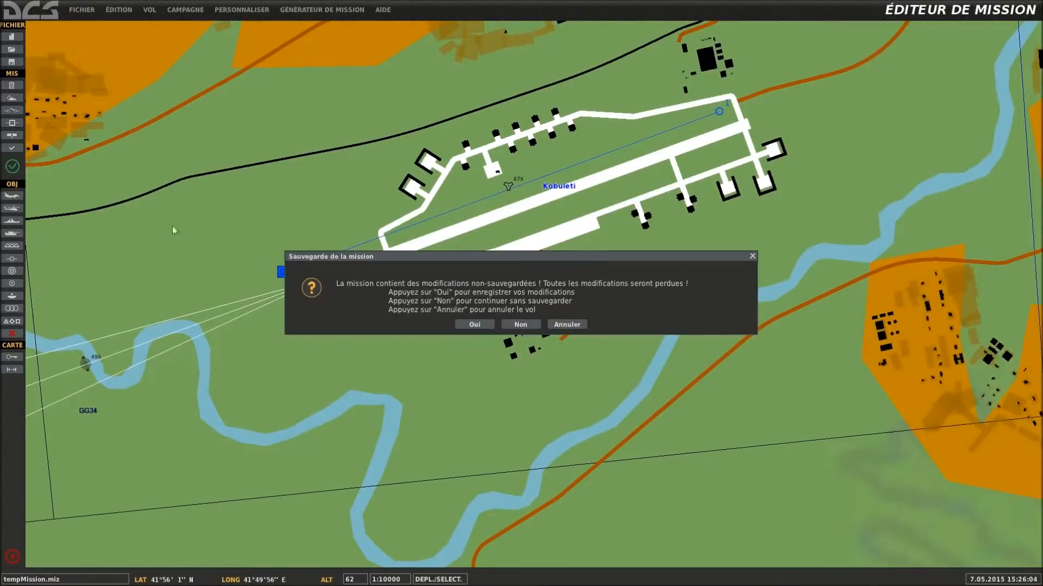
{"action": "left_click", "coordinate": [520, 328]}
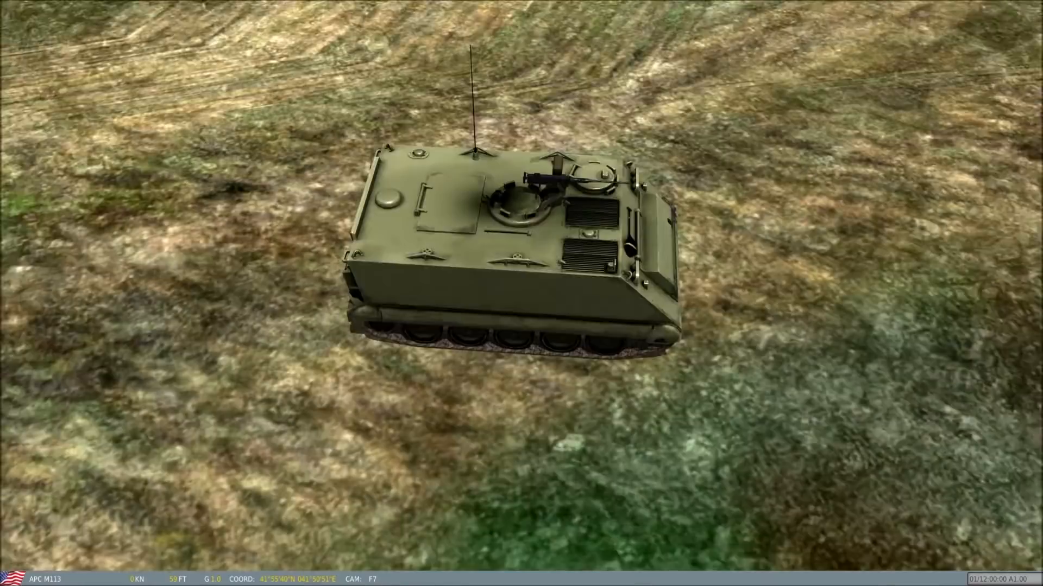
{"action": "scroll", "coordinate": [521, 294], "scroll_direction": "down", "scroll_amount": 5}
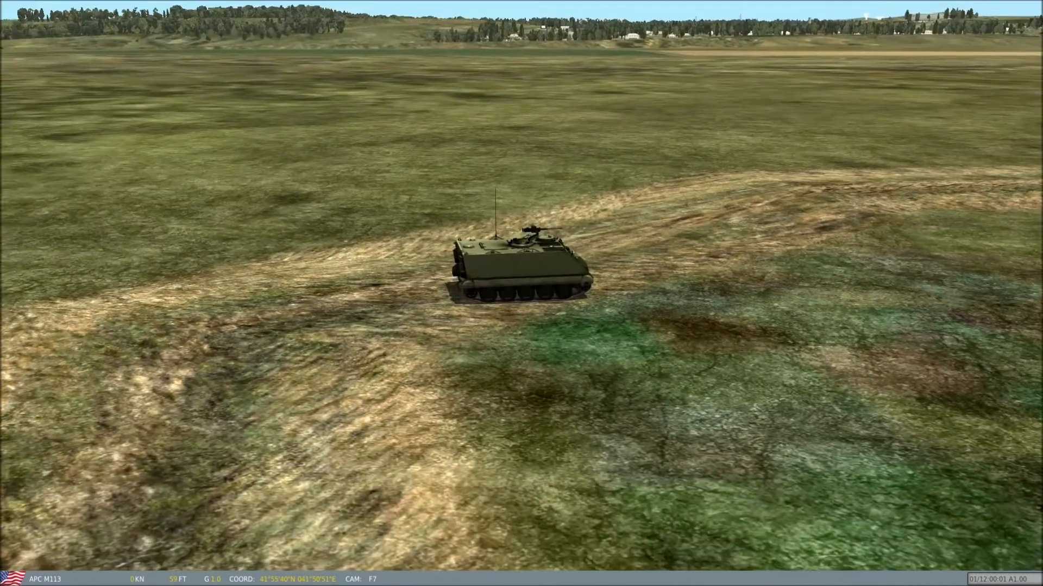
{"action": "scroll", "coordinate": [522, 293], "scroll_direction": "down", "scroll_amount": 3}
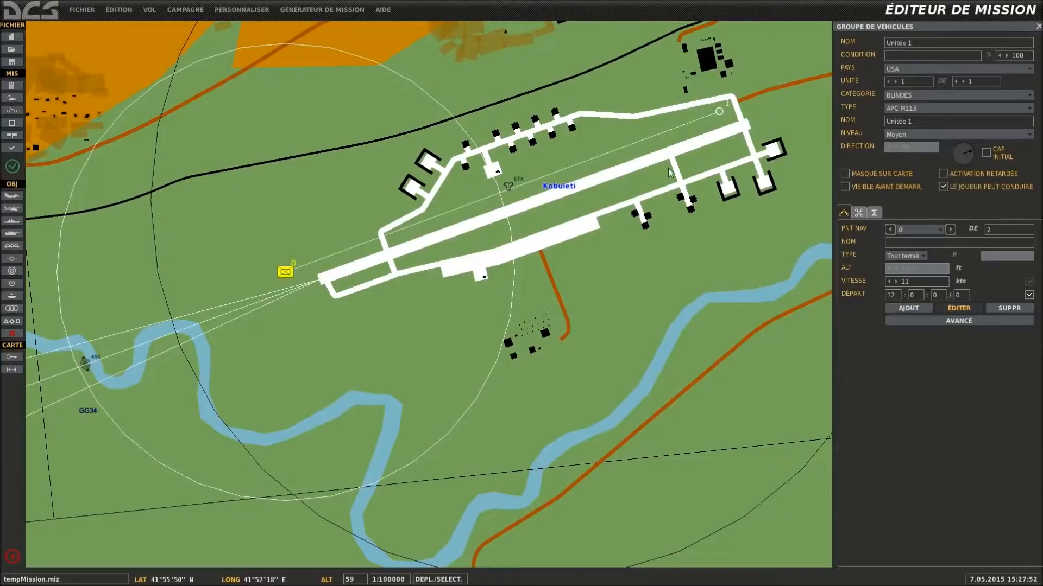
Delete the APC M113 vehicle group from the map
{"action": "left_click", "coordinate": [719, 112]}
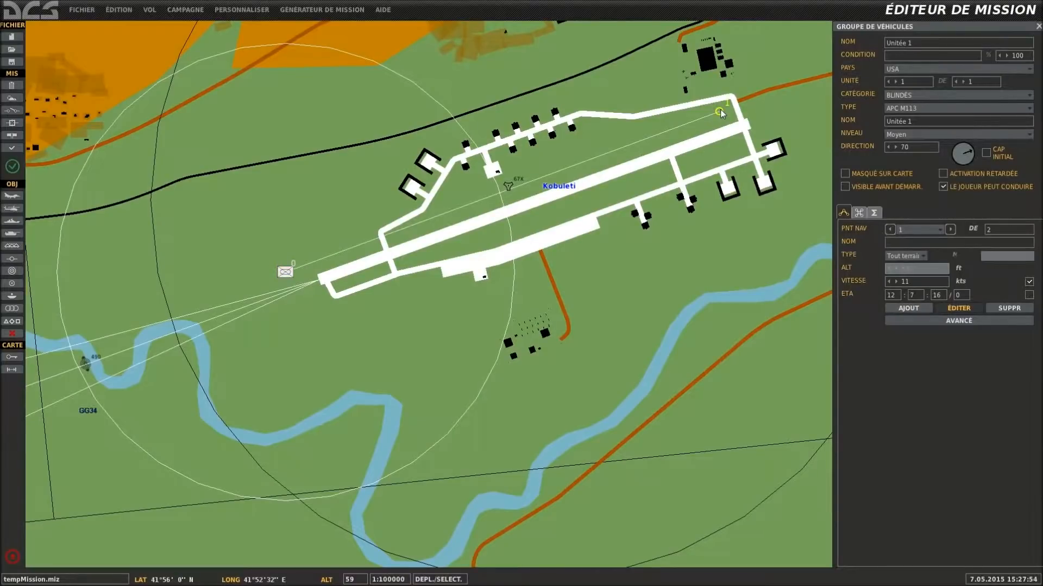
{"action": "left_click", "coordinate": [715, 114]}
{"action": "left_click", "coordinate": [718, 110]}
{"action": "key", "text": "Delete"}
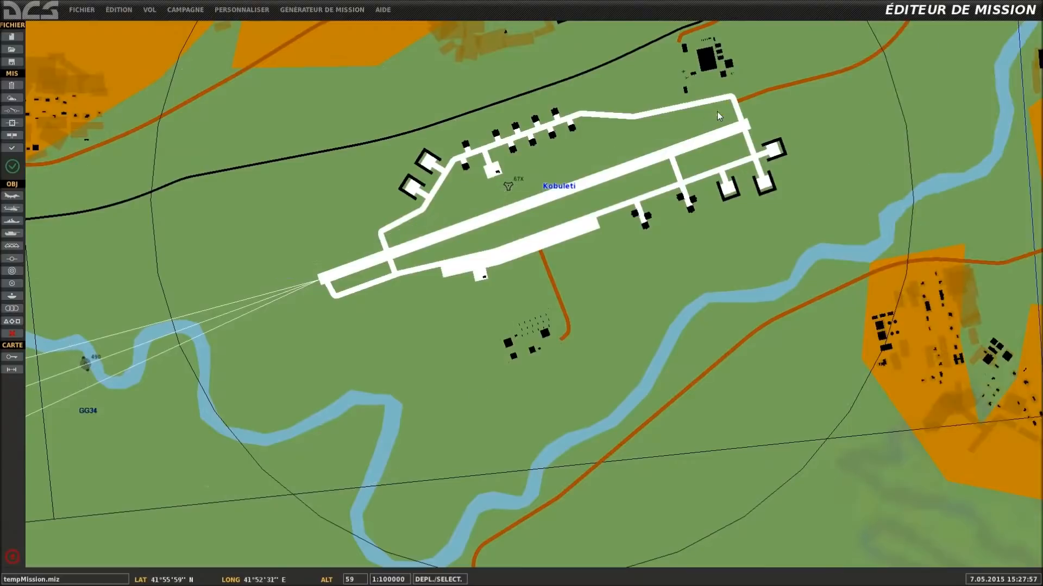
Add a USA A-10A aircraft group at Kobuleti with its first waypoint set to Démarrage à froid (au parking)
{"action": "left_click", "coordinate": [17, 200]}
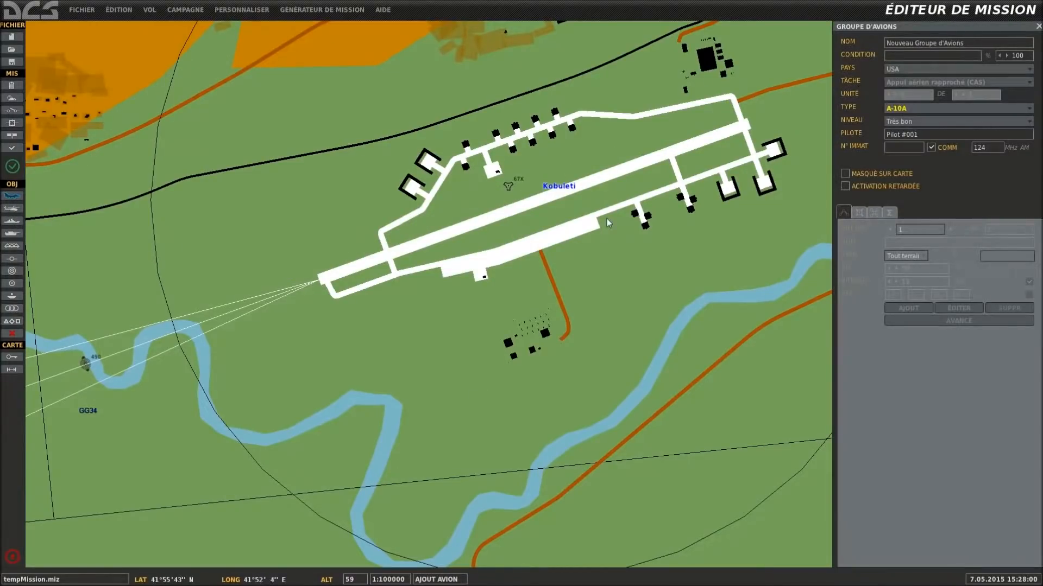
{"action": "left_click", "coordinate": [592, 224]}
{"action": "left_click", "coordinate": [905, 256]}
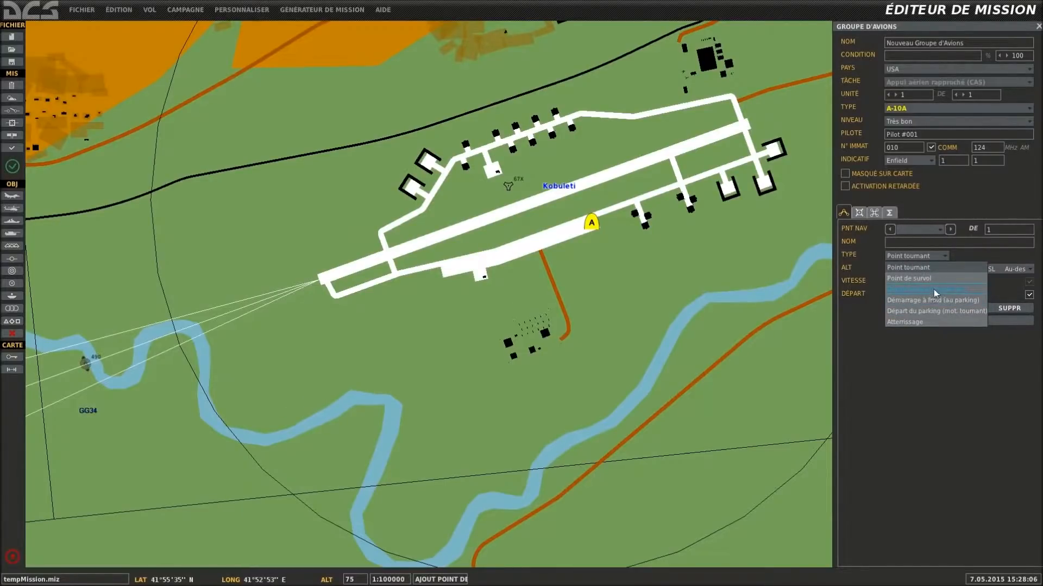
{"action": "left_click", "coordinate": [950, 300]}
{"action": "left_click", "coordinate": [755, 242]}
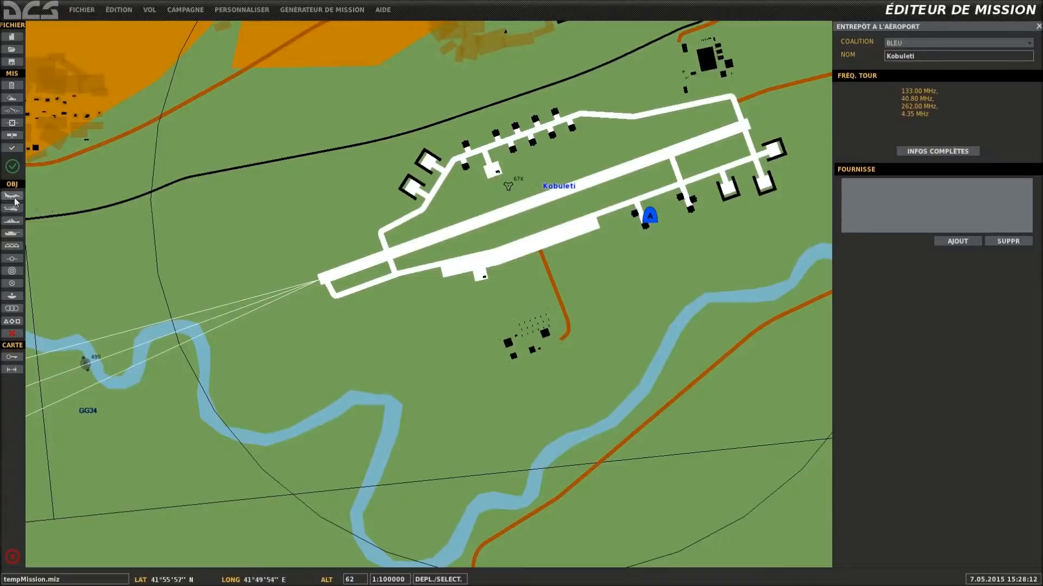
{"action": "left_click", "coordinate": [18, 111]}
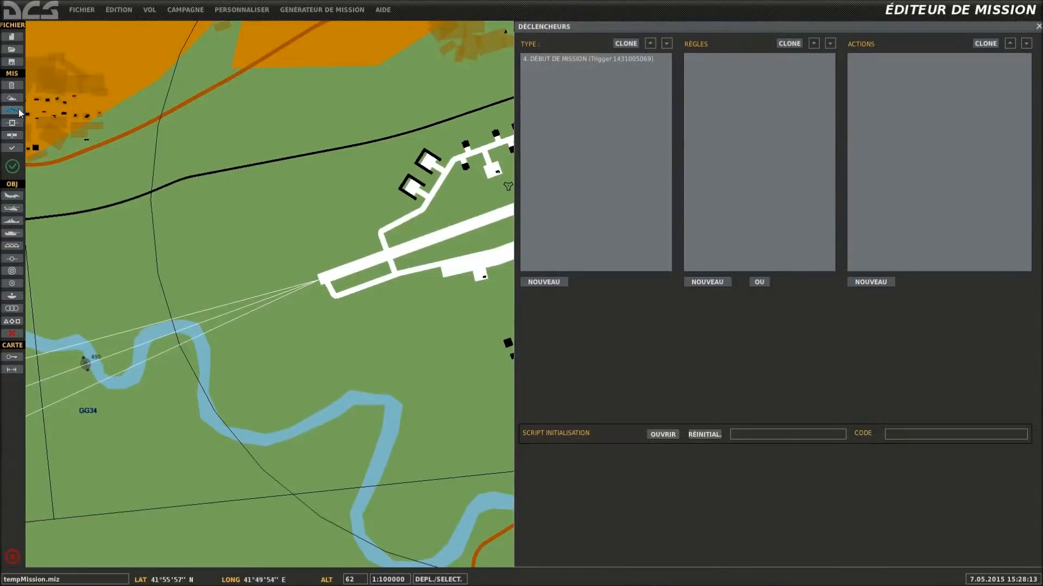
{"action": "left_click", "coordinate": [585, 61]}
{"action": "left_click", "coordinate": [439, 298]}
Name both the A-10A group and its pilot A 10 1
{"action": "left_click", "coordinate": [650, 220]}
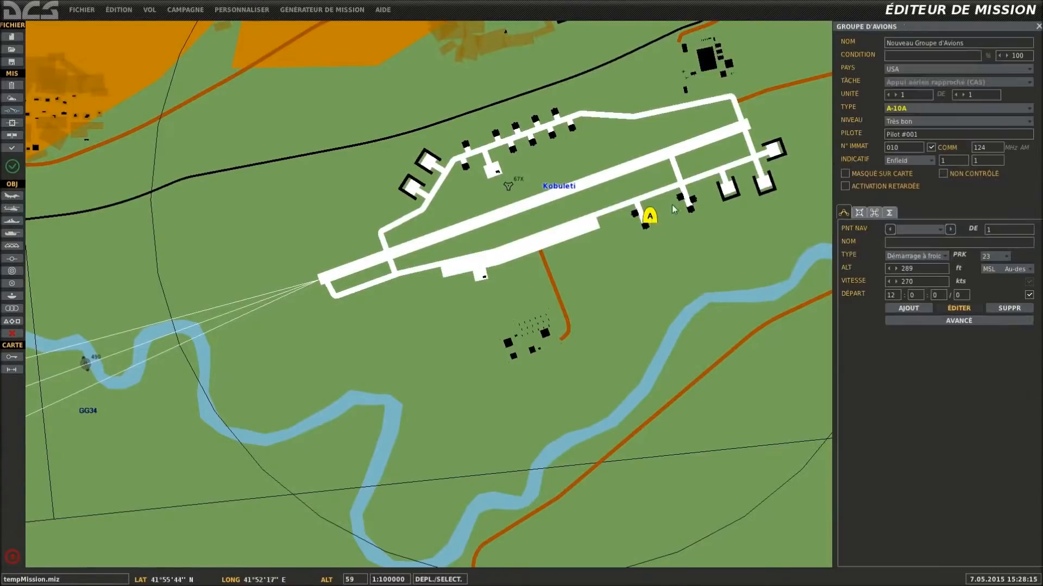
{"action": "type", "text": "A 10"}
{"action": "left_click_drag", "start_coordinate": [921, 42], "coordinate": [859, 45]}
{"action": "key", "text": "ctrl+c"}
{"action": "left_click_drag", "start_coordinate": [929, 134], "coordinate": [859, 136]}
{"action": "key", "text": "ctrl+v"}
{"action": "left_click", "coordinate": [529, 302]}
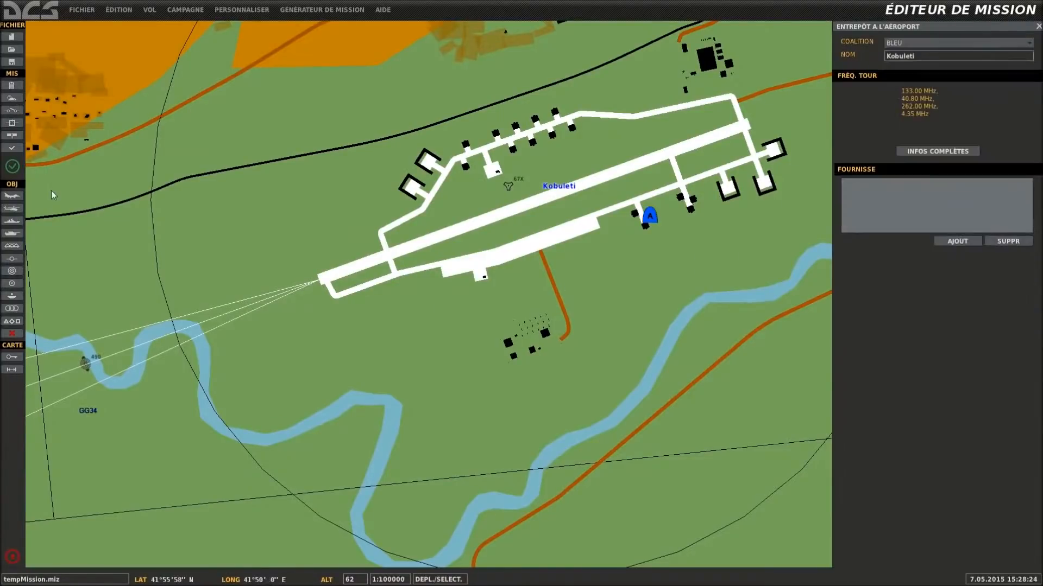
Change the DÉBUT DE MISSION trigger's action from marker activation to UNITÉ IA OFF
{"action": "left_click", "coordinate": [12, 111]}
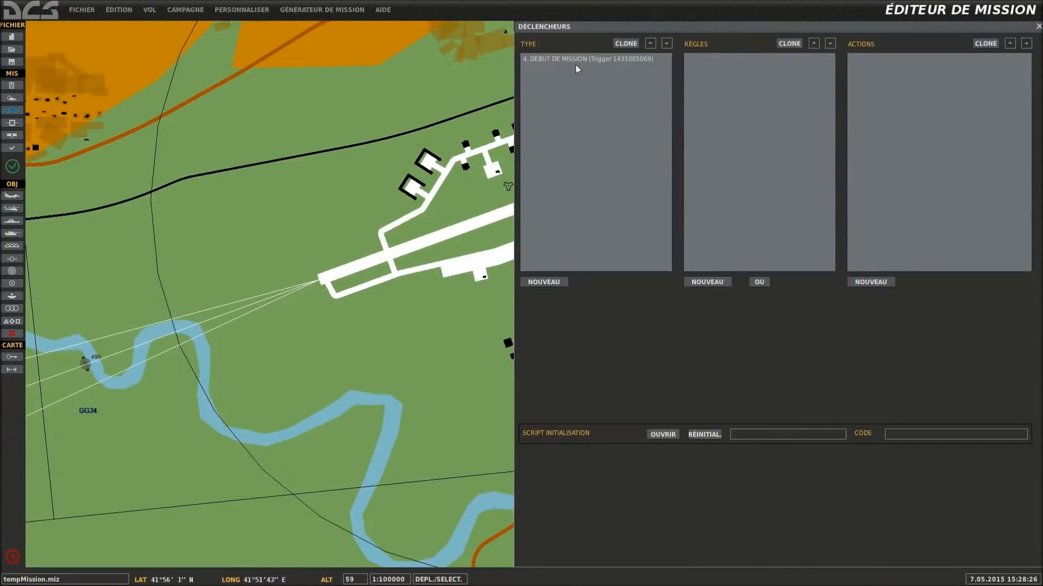
{"action": "left_click", "coordinate": [575, 61]}
{"action": "left_click", "coordinate": [895, 58]}
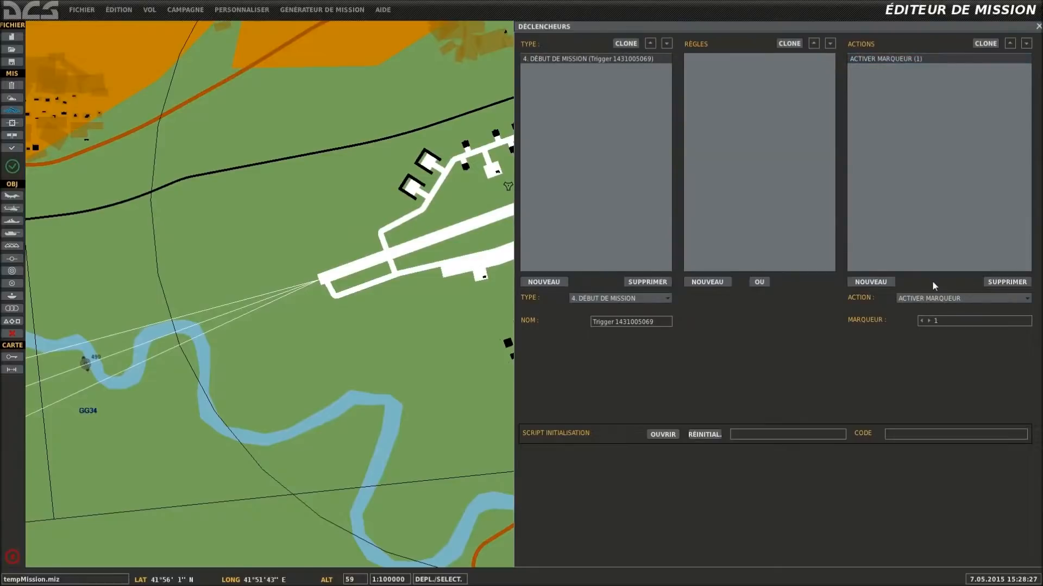
{"action": "left_click", "coordinate": [945, 298]}
{"action": "scroll", "coordinate": [945, 343], "scroll_direction": "down", "scroll_amount": 5}
{"action": "scroll", "coordinate": [922, 387], "scroll_direction": "down", "scroll_amount": 4}
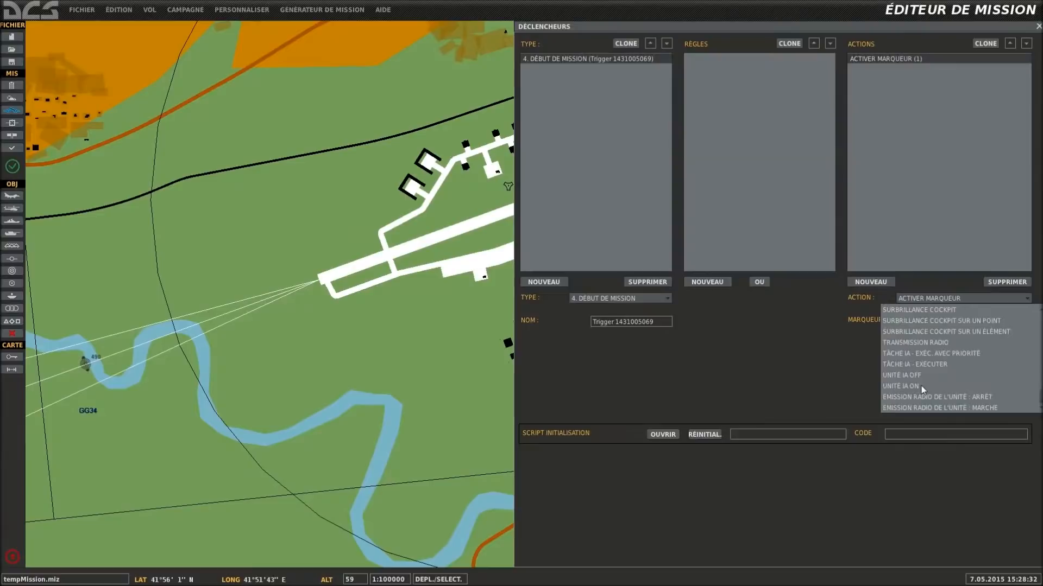
{"action": "left_click", "coordinate": [921, 376]}
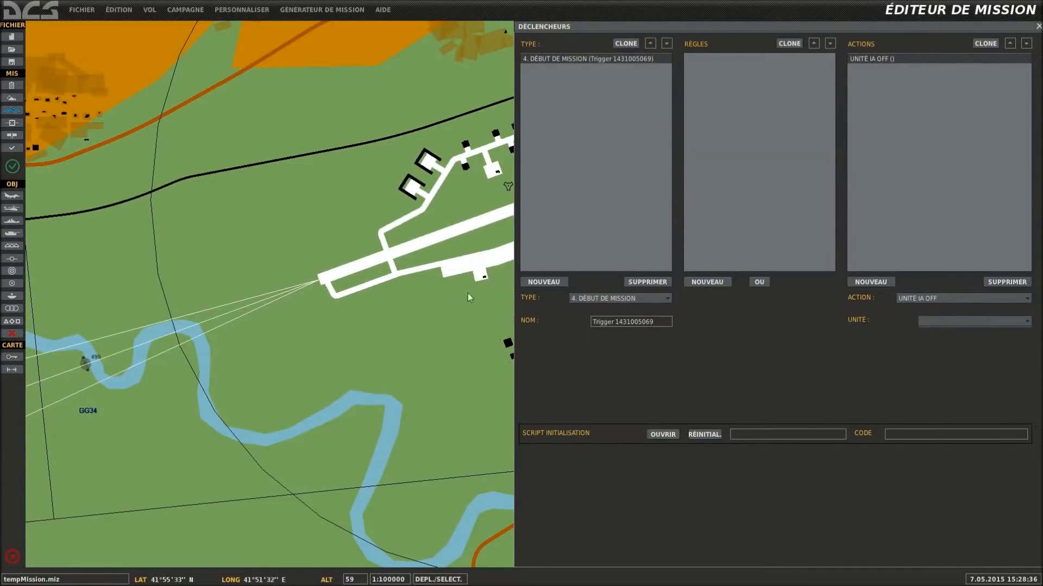
{"action": "left_click", "coordinate": [497, 282]}
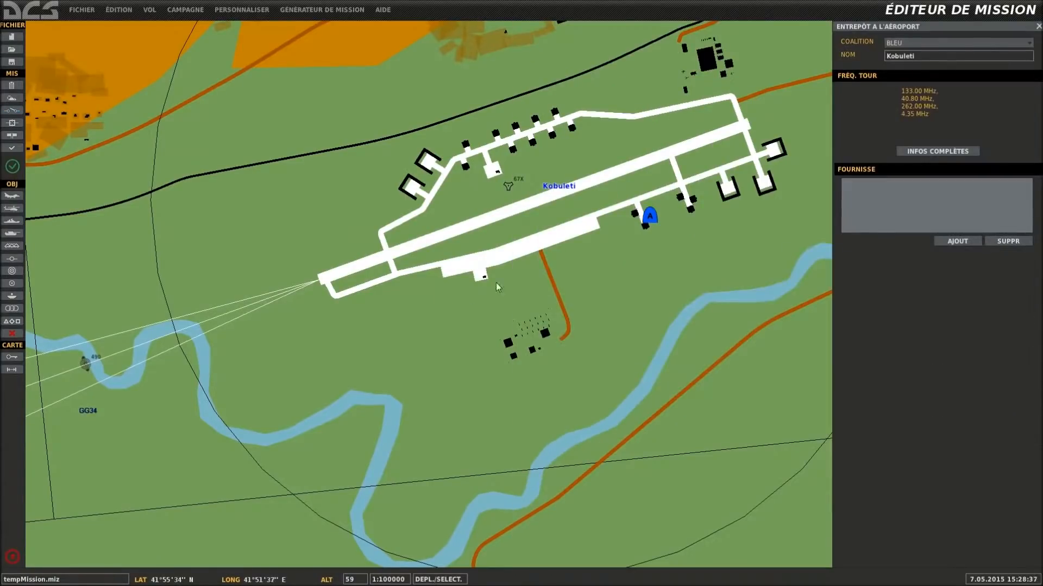
Set the A 10 1 aircraft group to NON CONTRÔLÉ
{"action": "left_click", "coordinate": [654, 218]}
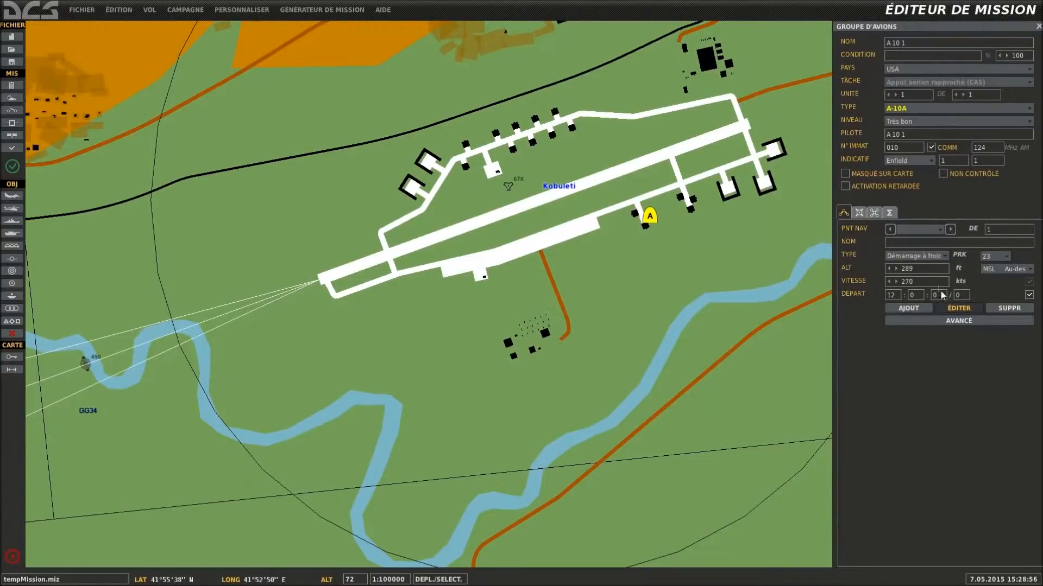
{"action": "left_click", "coordinate": [651, 220]}
{"action": "left_click", "coordinate": [652, 219]}
{"action": "left_click", "coordinate": [944, 173]}
Add a triggered action to the A 10 1 group with type Effectuer la commande and action Démarrage
{"action": "left_click", "coordinate": [874, 212]}
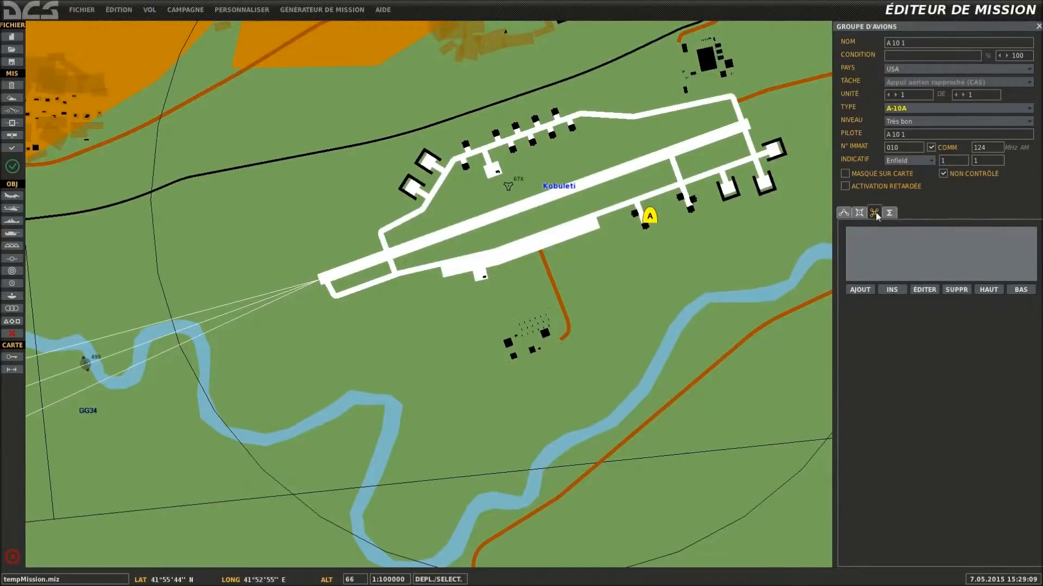
{"action": "left_click", "coordinate": [857, 290]}
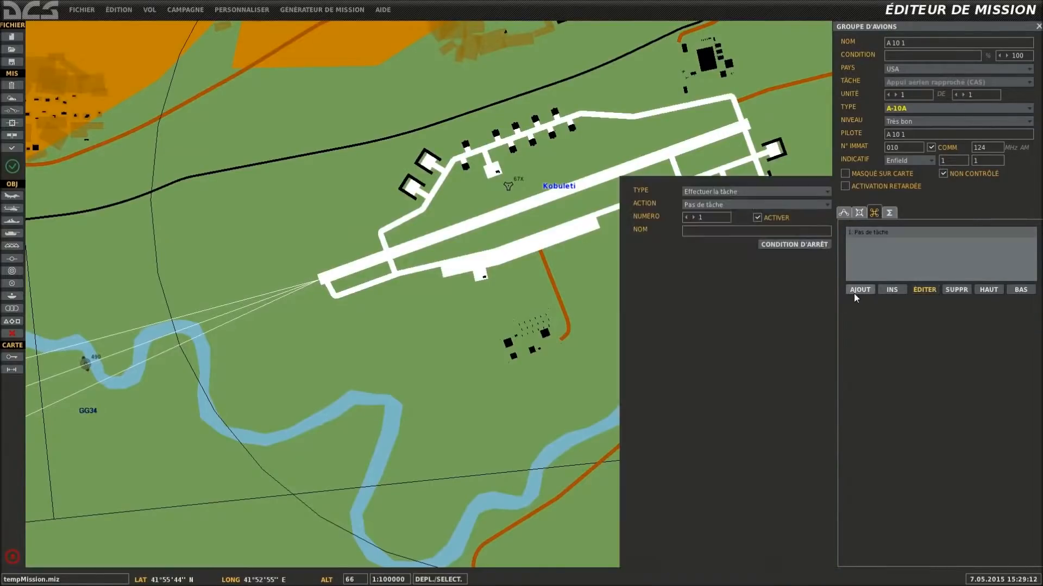
{"action": "left_click", "coordinate": [730, 206]}
{"action": "left_click", "coordinate": [725, 193]}
{"action": "left_click", "coordinate": [715, 235]}
{"action": "left_click", "coordinate": [712, 207]}
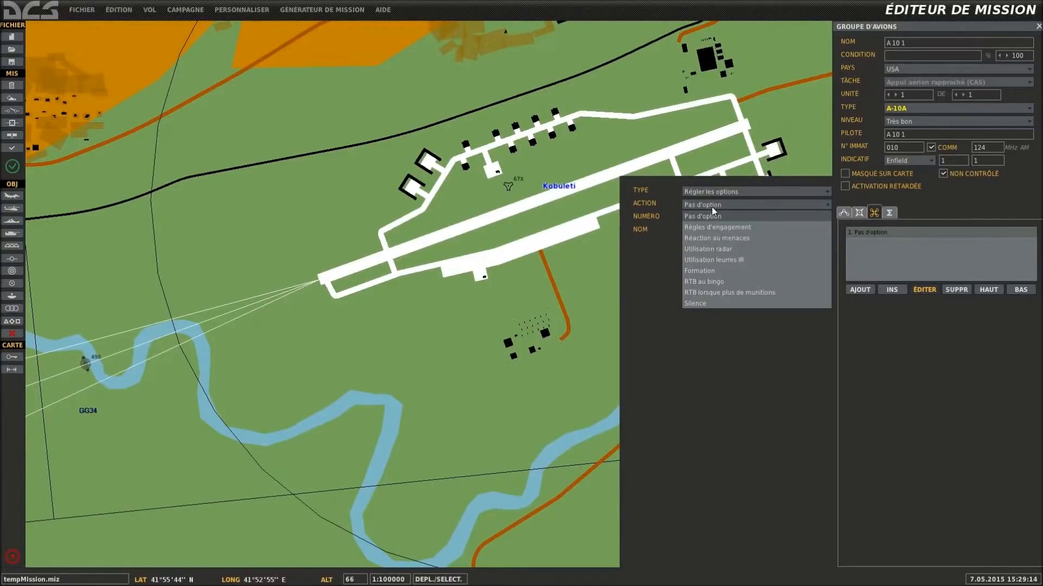
{"action": "left_click", "coordinate": [712, 192]}
{"action": "left_click", "coordinate": [715, 224]}
{"action": "left_click", "coordinate": [714, 204]}
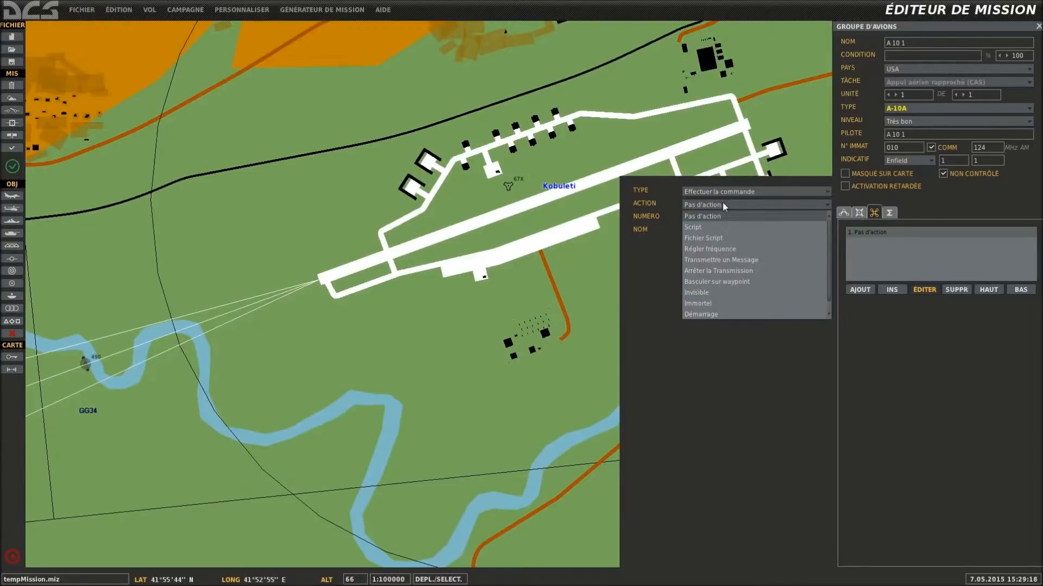
{"action": "left_click", "coordinate": [706, 311]}
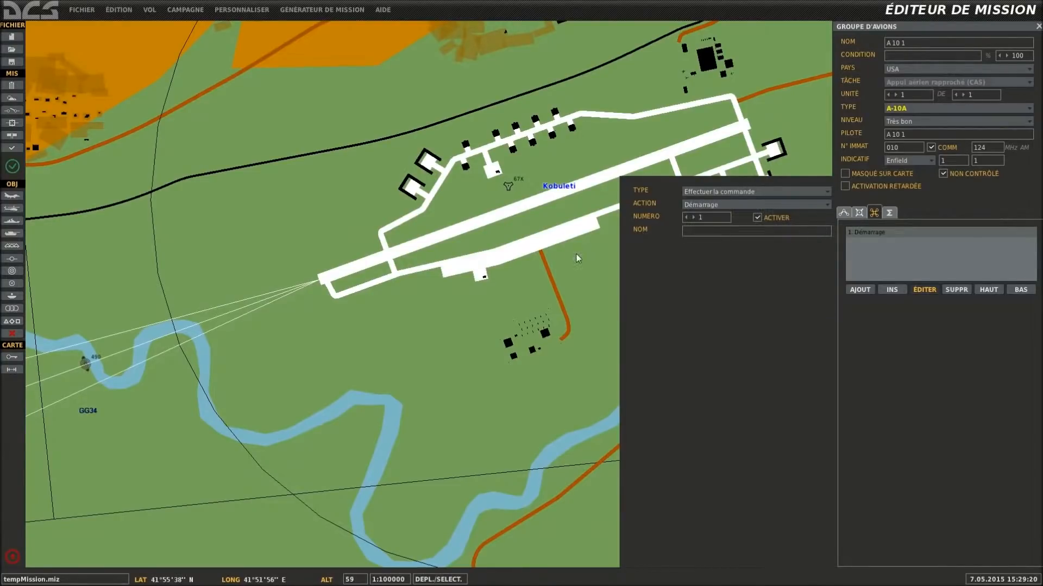
{"action": "left_click", "coordinate": [618, 245]}
Create a UNE FOIS trigger with a TEMPS SUP. À rule of 60 seconds
{"action": "left_click", "coordinate": [12, 111]}
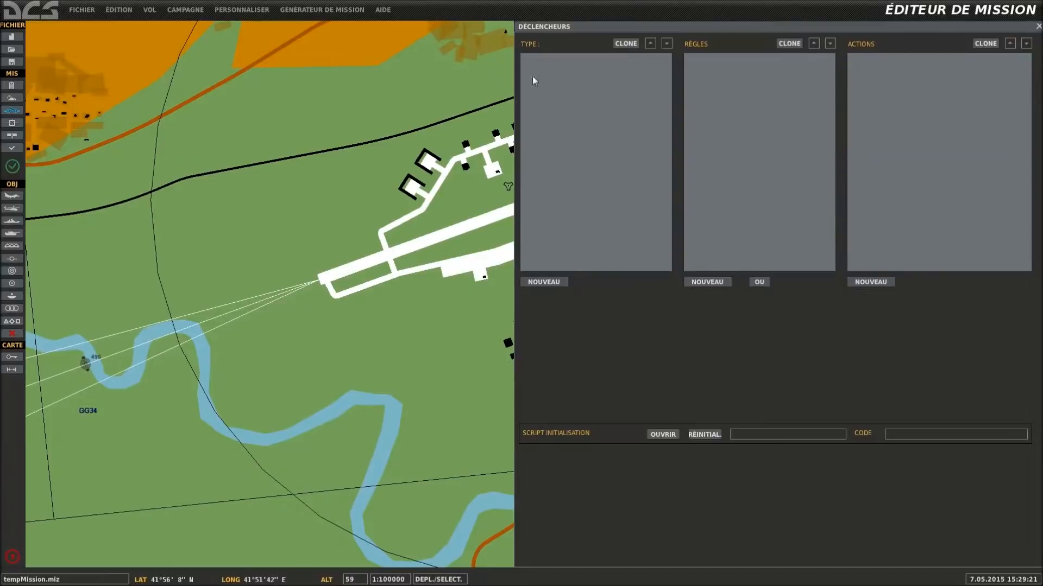
{"action": "left_click", "coordinate": [537, 281]}
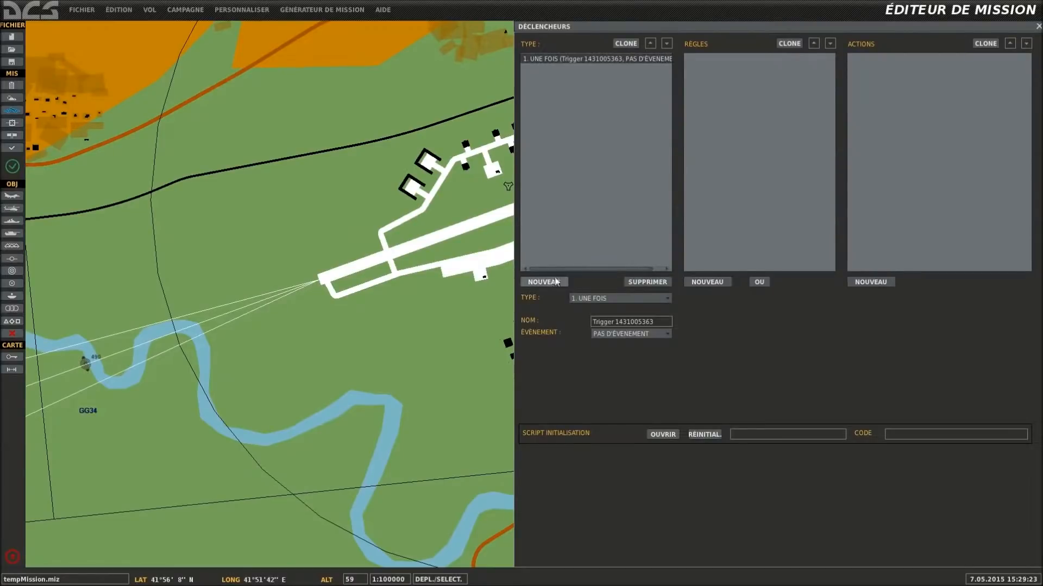
{"action": "left_click", "coordinate": [700, 282]}
{"action": "left_click", "coordinate": [754, 302]}
{"action": "scroll", "coordinate": [760, 358], "scroll_direction": "down", "scroll_amount": 5}
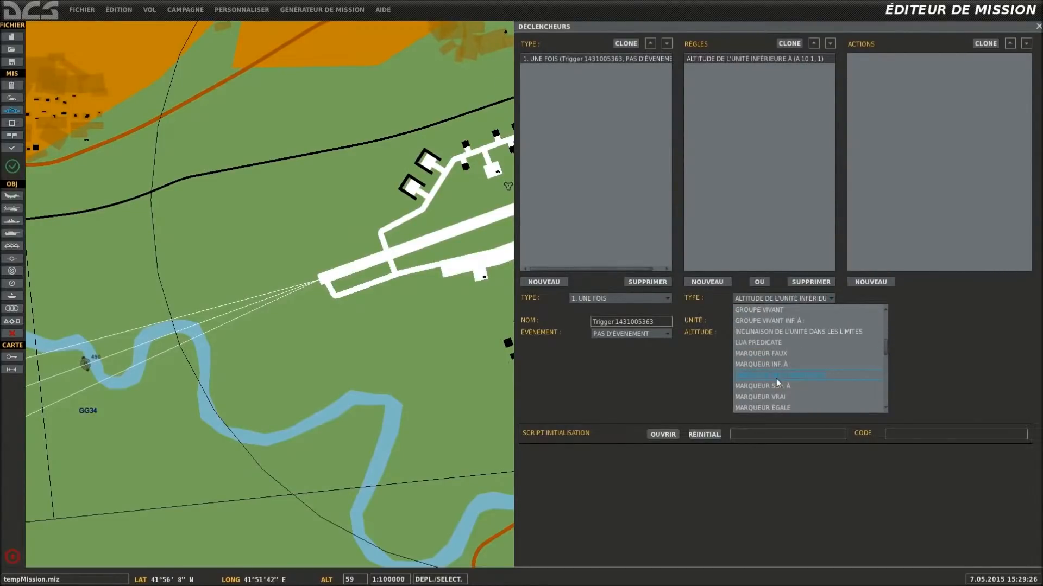
{"action": "scroll", "coordinate": [777, 382], "scroll_direction": "down", "scroll_amount": 6}
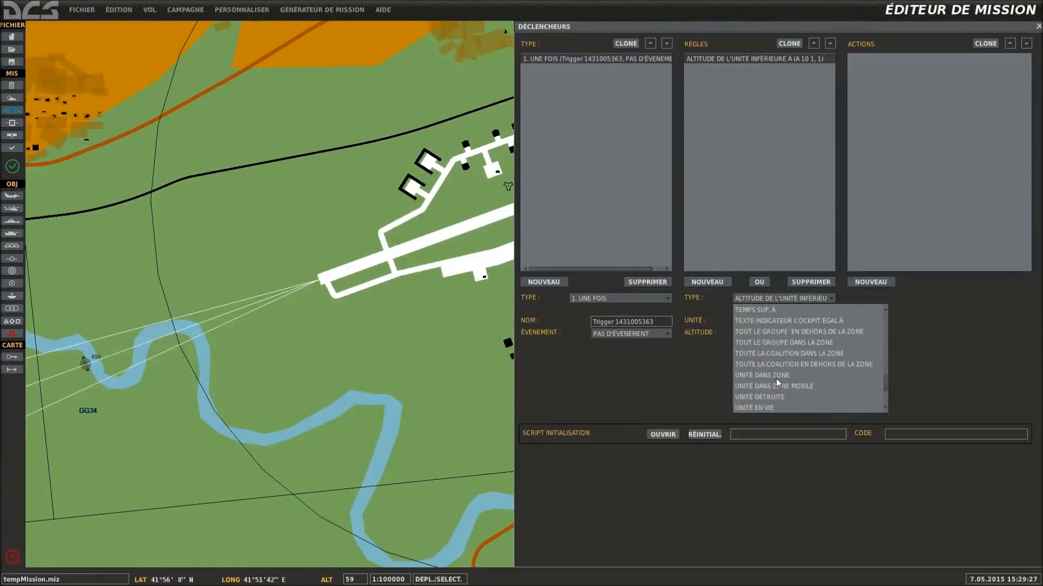
{"action": "left_click", "coordinate": [771, 374]}
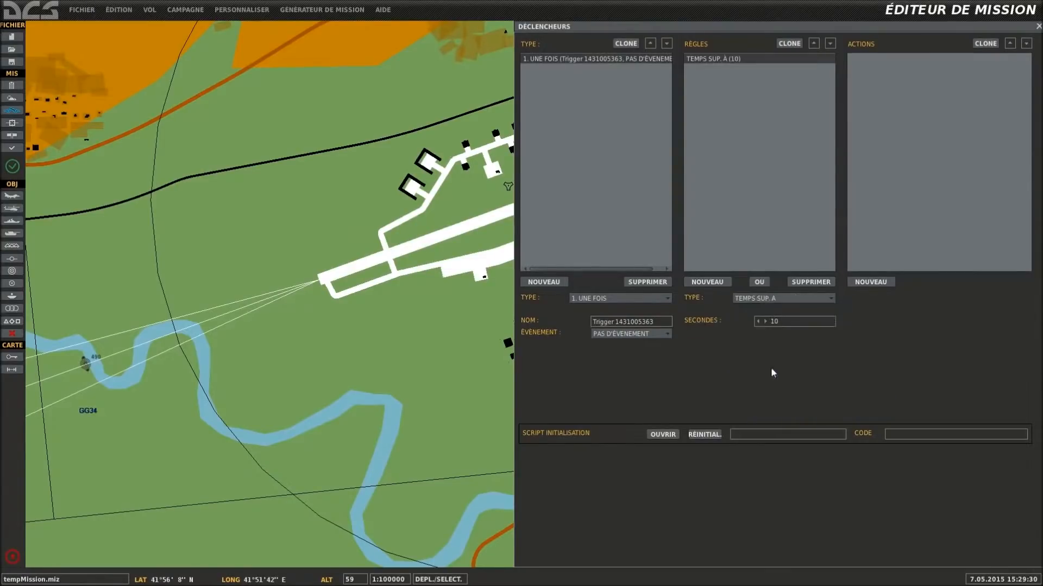
{"action": "left_click", "coordinate": [790, 321]}
{"action": "type", "text": "60"}
Add a TÂCHE IA - EXÉCUTER action to the 60-second trigger, assigning the A 10 1 group's Démarrage task
{"action": "left_click", "coordinate": [864, 281]}
{"action": "left_click", "coordinate": [943, 298]}
{"action": "scroll", "coordinate": [920, 384], "scroll_direction": "down", "scroll_amount": 5}
{"action": "scroll", "coordinate": [939, 397], "scroll_direction": "down", "scroll_amount": 10}
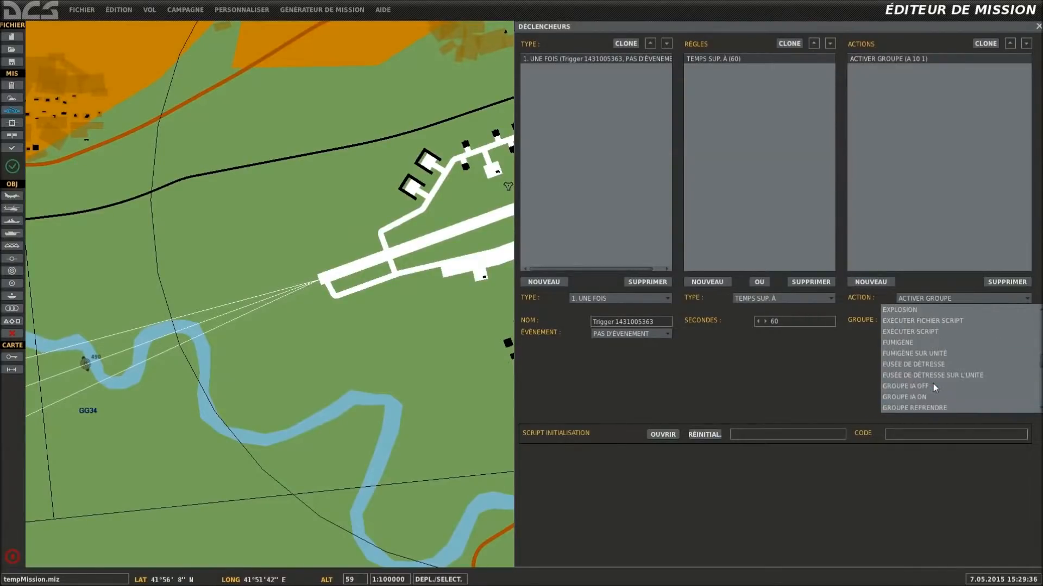
{"action": "scroll", "coordinate": [933, 383], "scroll_direction": "down", "scroll_amount": 2}
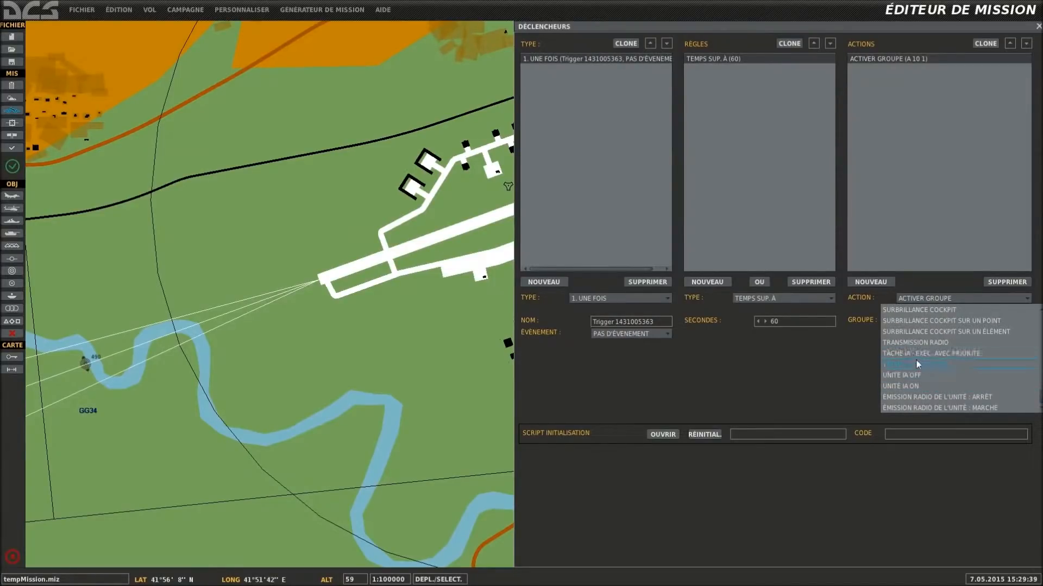
{"action": "left_click", "coordinate": [940, 365]}
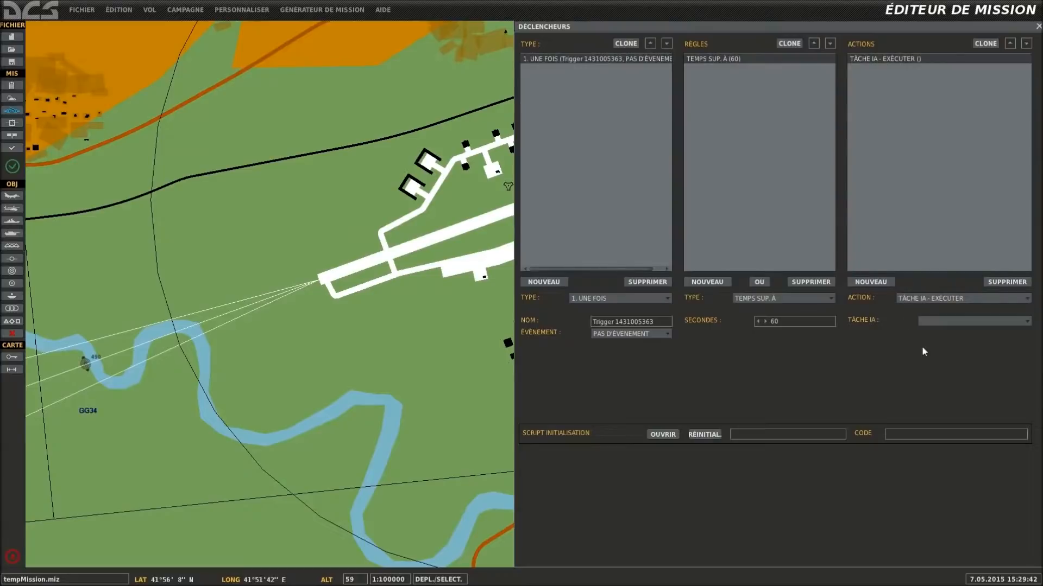
{"action": "left_click", "coordinate": [971, 321]}
{"action": "left_click", "coordinate": [956, 331]}
{"action": "left_click", "coordinate": [257, 284]}
Run the mission without saving, speed up the simulation time and watch the A-10A in its shelter
{"action": "left_click", "coordinate": [11, 166]}
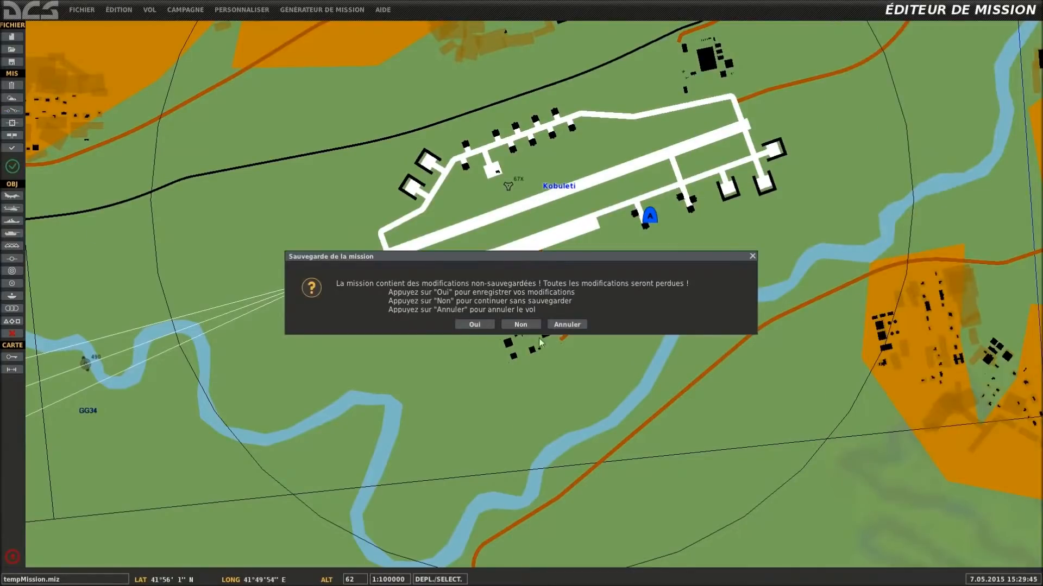
{"action": "left_click", "coordinate": [522, 325]}
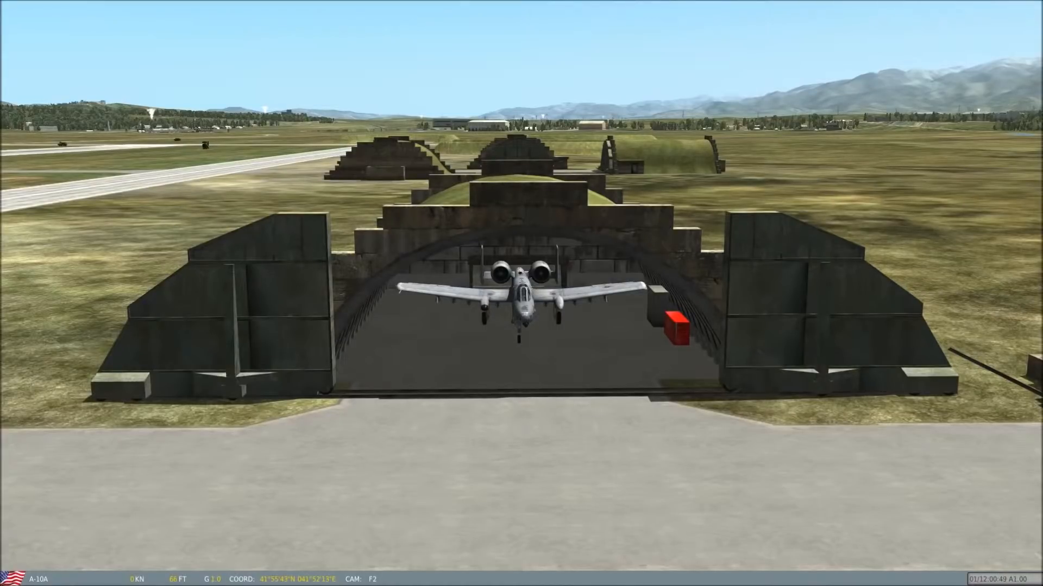
{"action": "key", "text": "ctrl+z"}
{"action": "key", "text": "ctrl+z"}
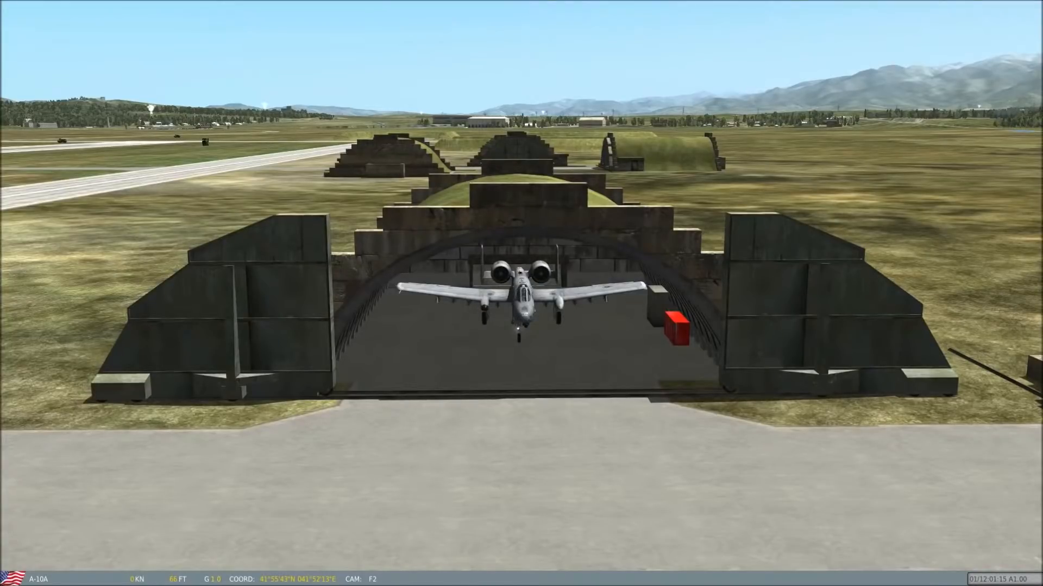
{"action": "scroll", "coordinate": [521, 293], "scroll_direction": "down", "scroll_amount": 3}
{"action": "scroll", "coordinate": [521, 293], "scroll_direction": "up", "scroll_amount": 6}
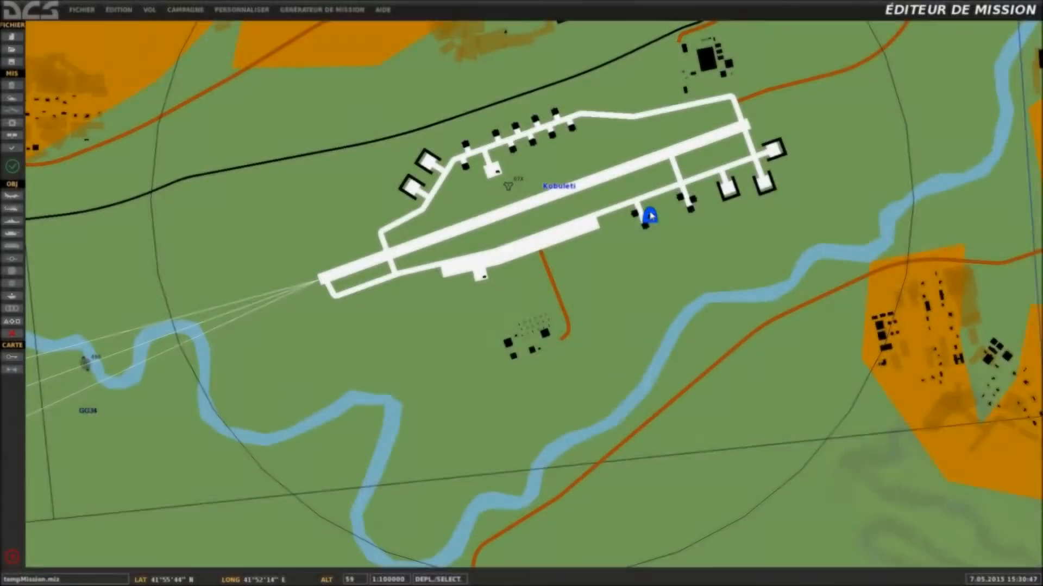
Review the 60-second trigger and its TEMPS SUP. À rule for the A-10A start-up
{"action": "left_click", "coordinate": [650, 216]}
{"action": "left_click", "coordinate": [12, 110]}
{"action": "left_click", "coordinate": [598, 59]}
{"action": "left_click", "coordinate": [731, 60]}
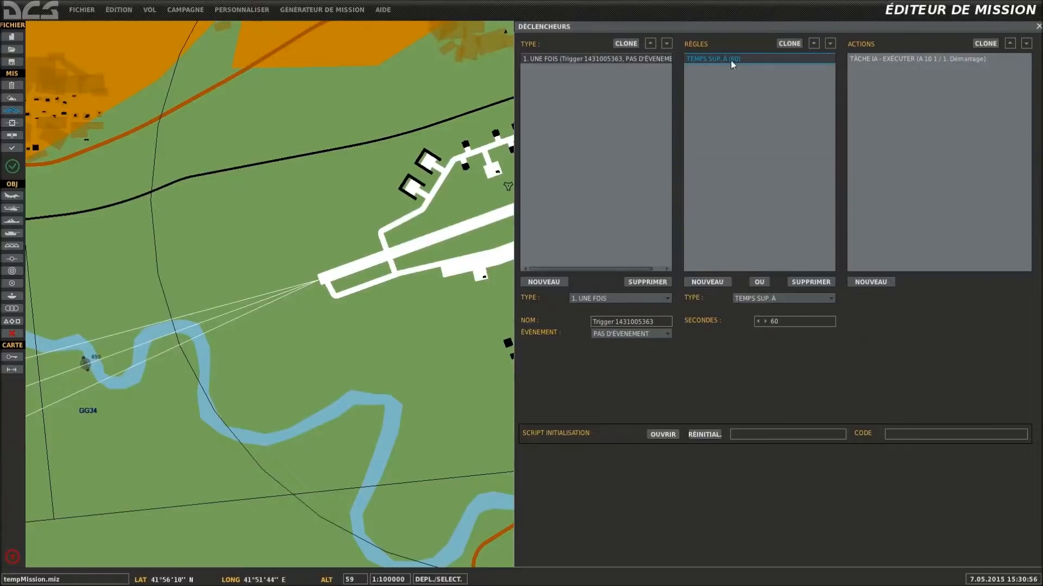
{"action": "left_click", "coordinate": [434, 261]}
Switch the A 10 1 group's start type to Départ du parking, back to Démarrage à froid, and finally to Départ de la piste
{"action": "left_click", "coordinate": [652, 217]}
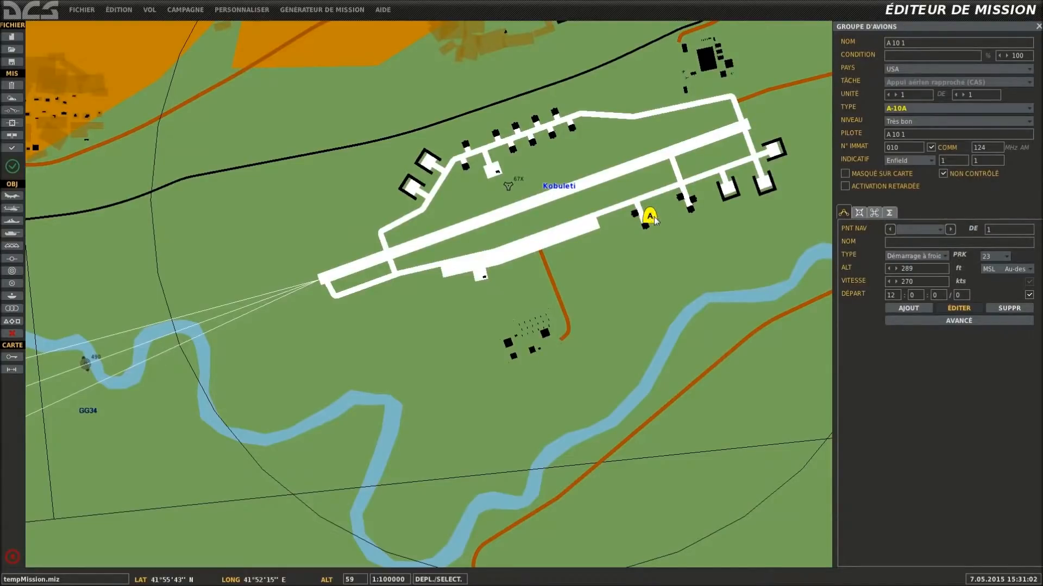
{"action": "left_click", "coordinate": [917, 256]}
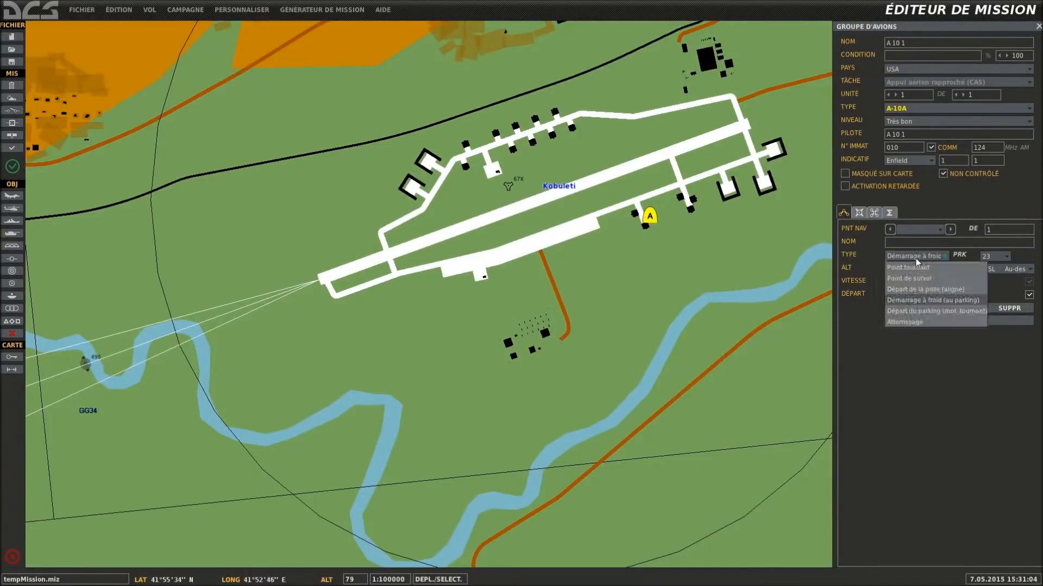
{"action": "left_click", "coordinate": [946, 312]}
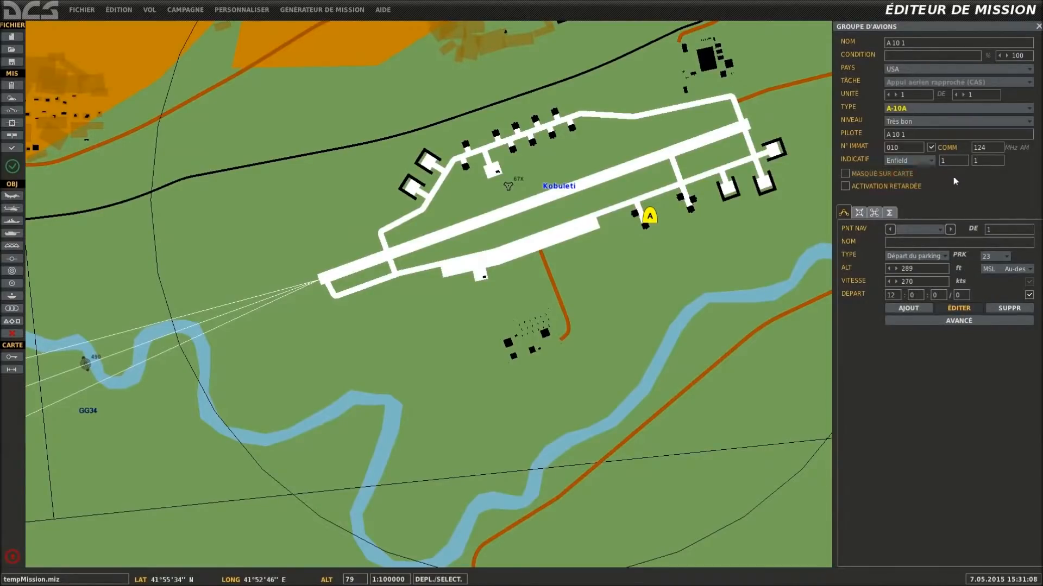
{"action": "left_click", "coordinate": [922, 257]}
{"action": "left_click", "coordinate": [934, 303]}
{"action": "left_click", "coordinate": [922, 259]}
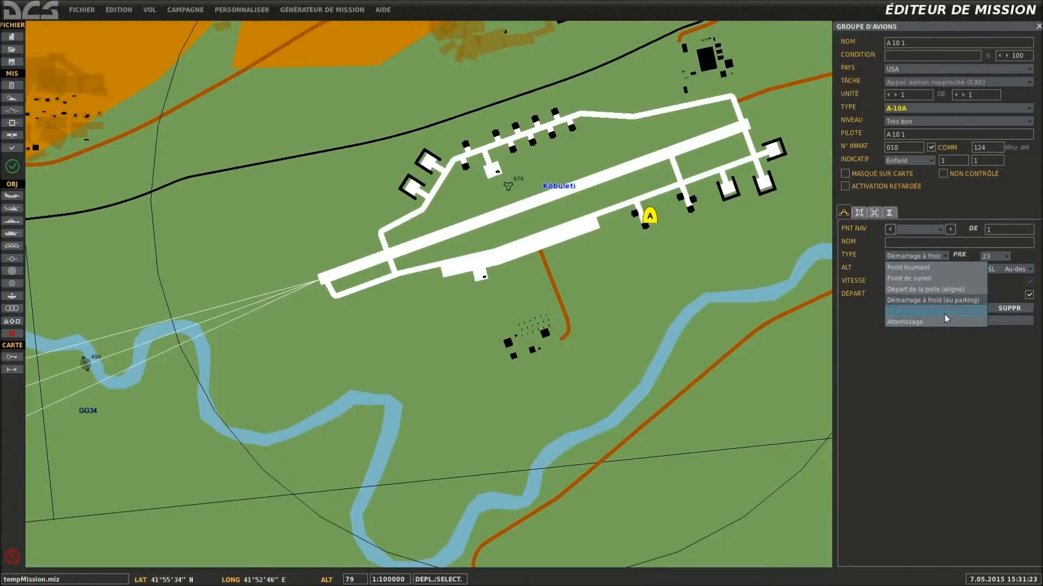
{"action": "left_click", "coordinate": [934, 289]}
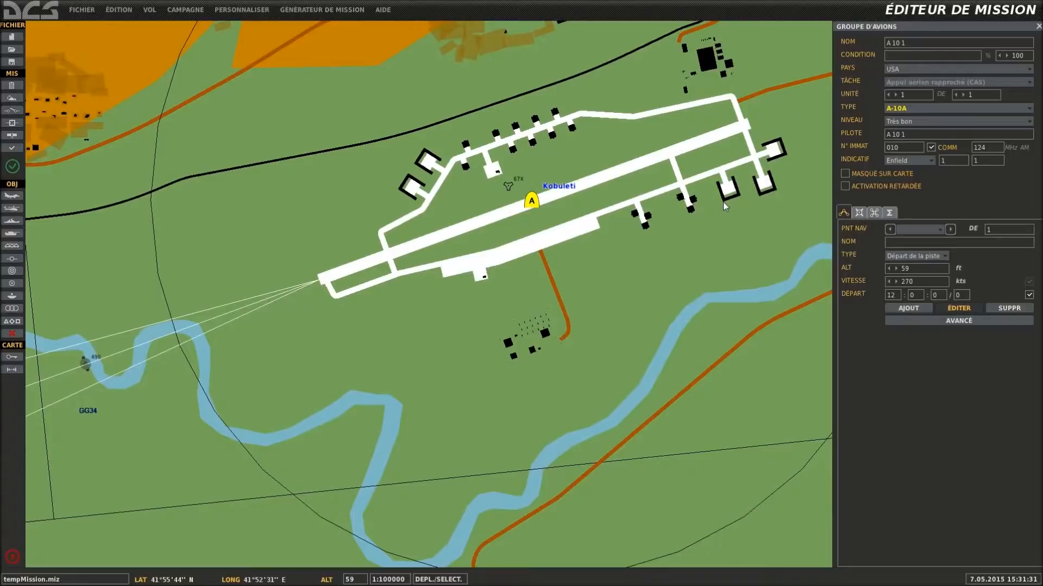
Remove the A 10 1 group from the Kobuleti runway
{"action": "scroll", "coordinate": [722, 201], "scroll_direction": "down", "scroll_amount": 1}
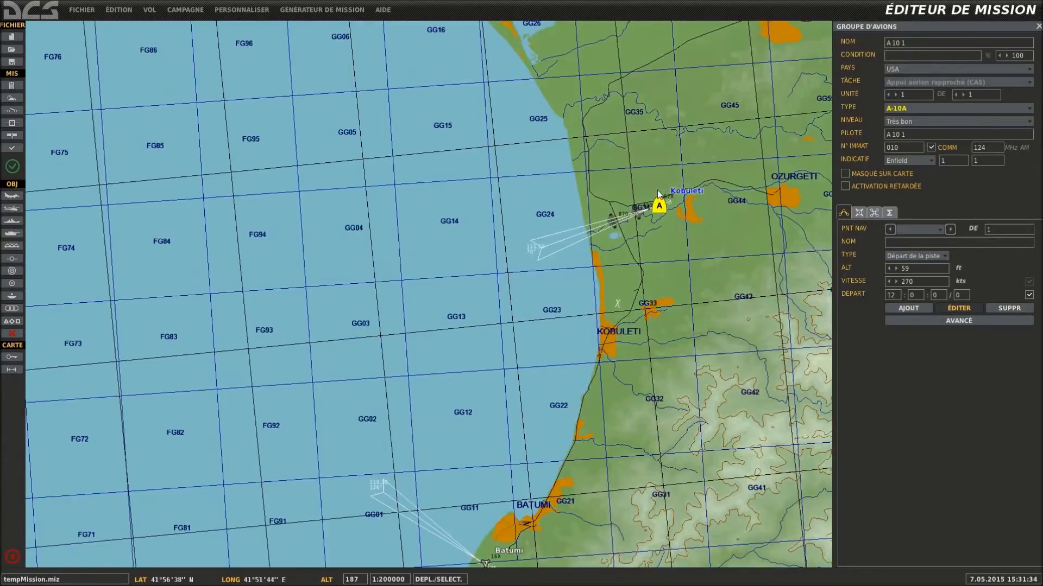
{"action": "left_click_drag", "start_coordinate": [596, 115], "coordinate": [552, 165]}
{"action": "scroll", "coordinate": [543, 161], "scroll_direction": "down", "scroll_amount": 1}
{"action": "left_click_drag", "start_coordinate": [547, 79], "coordinate": [602, 177]}
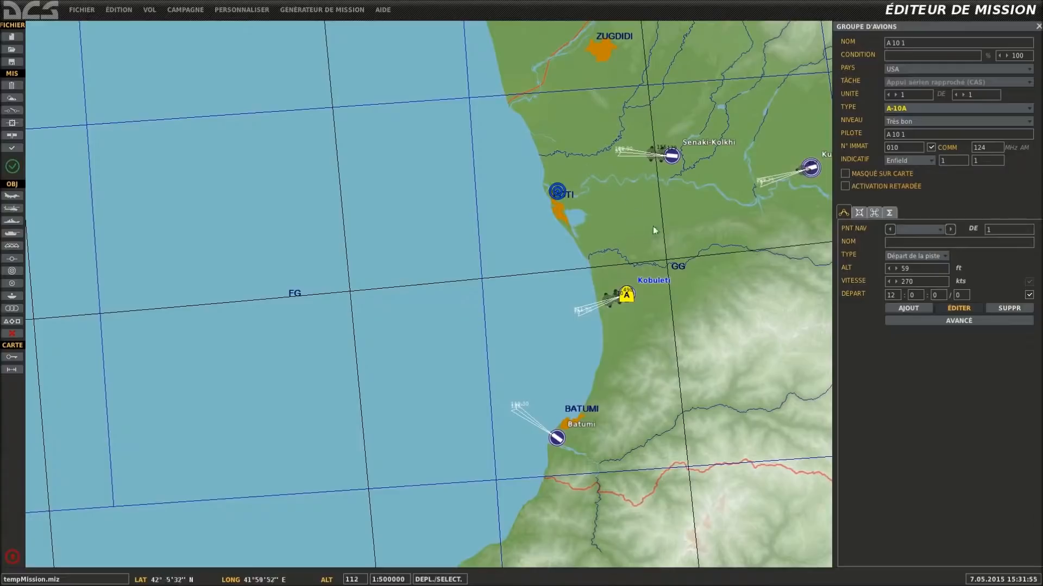
{"action": "left_click", "coordinate": [630, 294]}
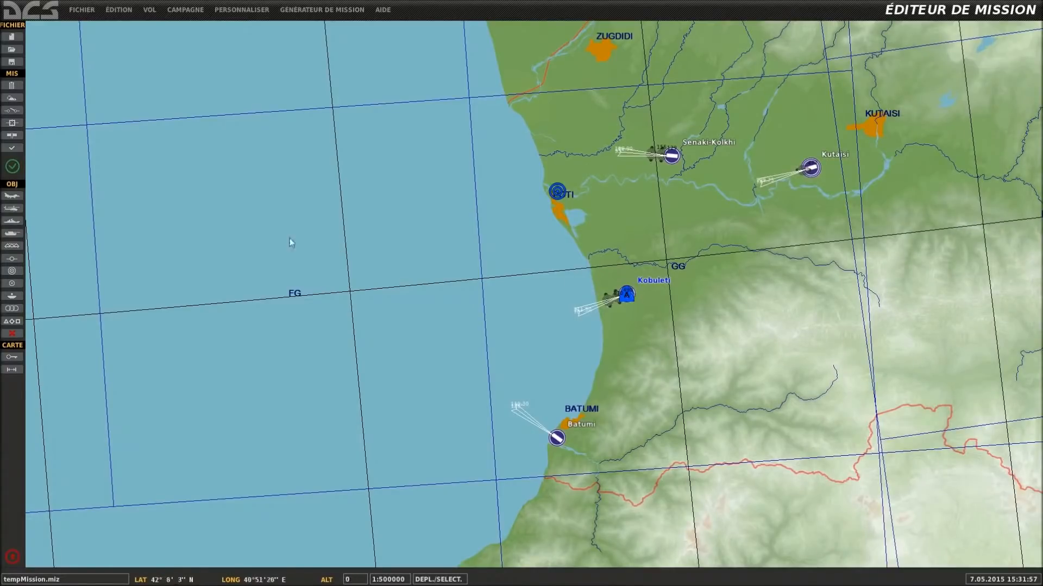
{"action": "left_click", "coordinate": [631, 296]}
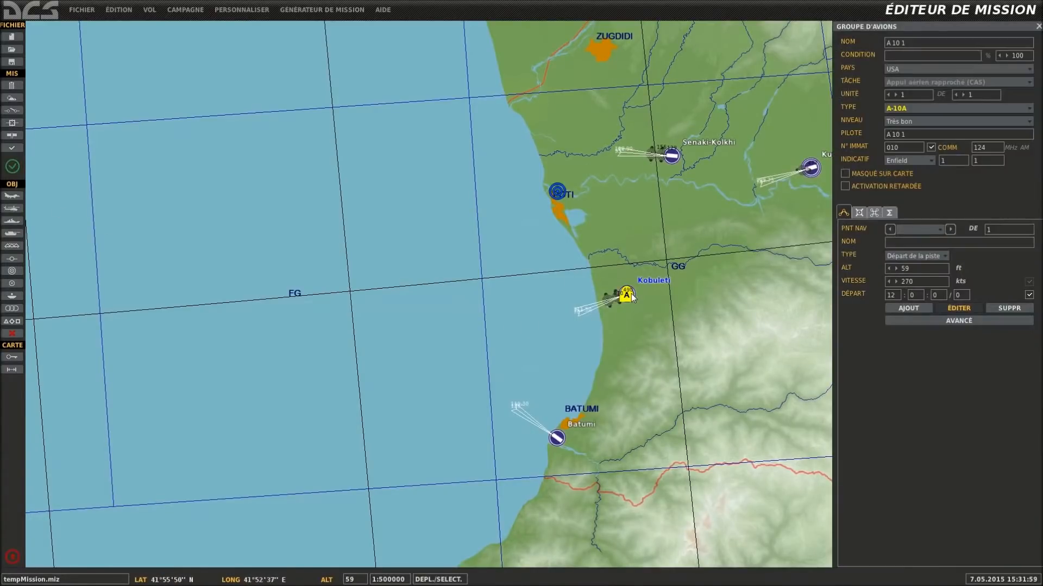
{"action": "left_click", "coordinate": [631, 296]}
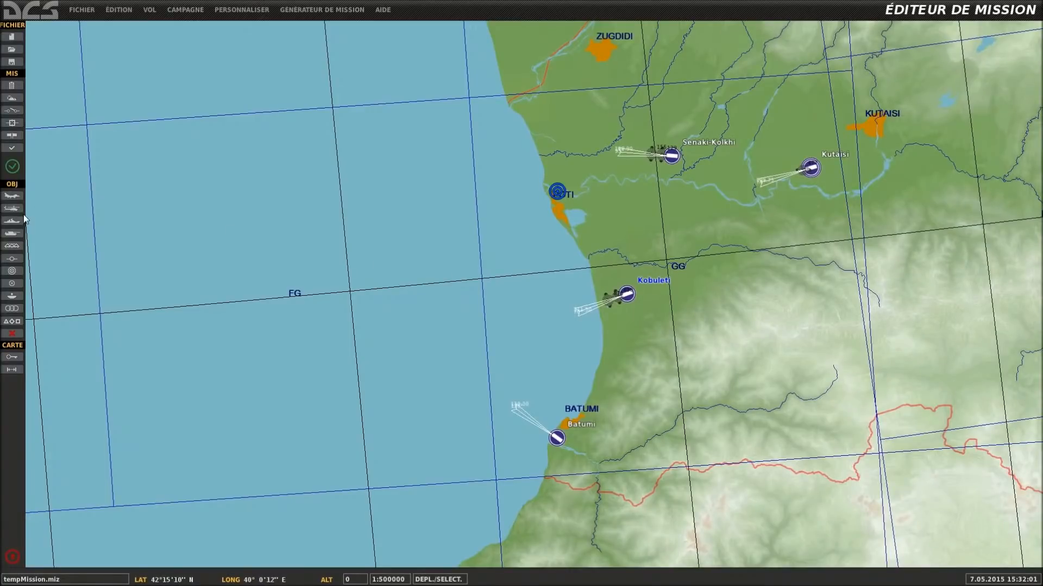
Place a USA MRLS M270 vehicle group south of the Kobuleti runway's western end and add two waypoints east of it
{"action": "left_click", "coordinate": [12, 233]}
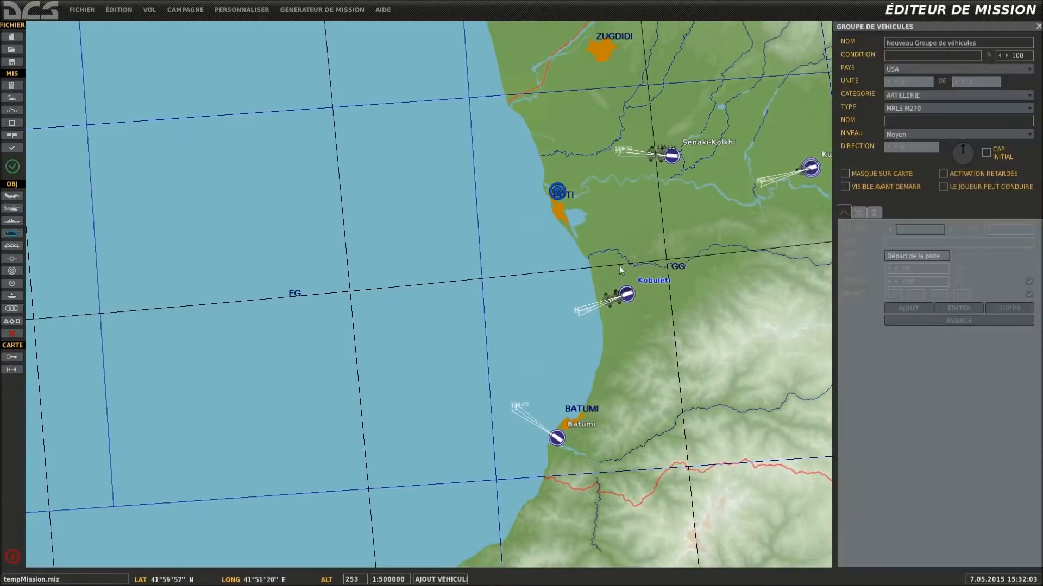
{"action": "scroll", "coordinate": [619, 265], "scroll_direction": "up", "scroll_amount": 5}
{"action": "right_click_drag", "start_coordinate": [654, 514], "coordinate": [335, 286]}
{"action": "scroll", "coordinate": [353, 320], "scroll_direction": "up", "scroll_amount": 2}
{"action": "left_click", "coordinate": [447, 379]}
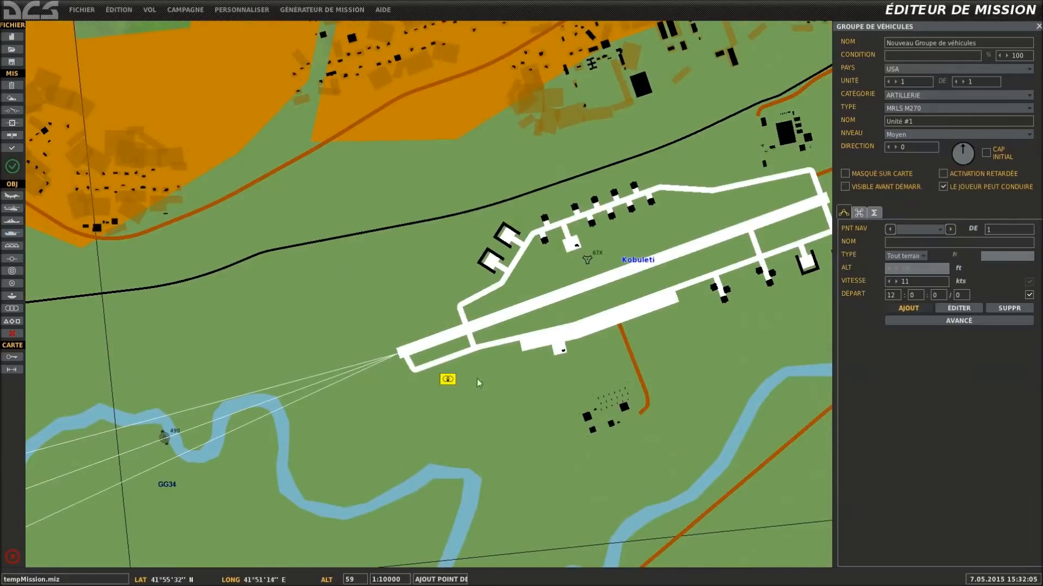
{"action": "left_click", "coordinate": [639, 328]}
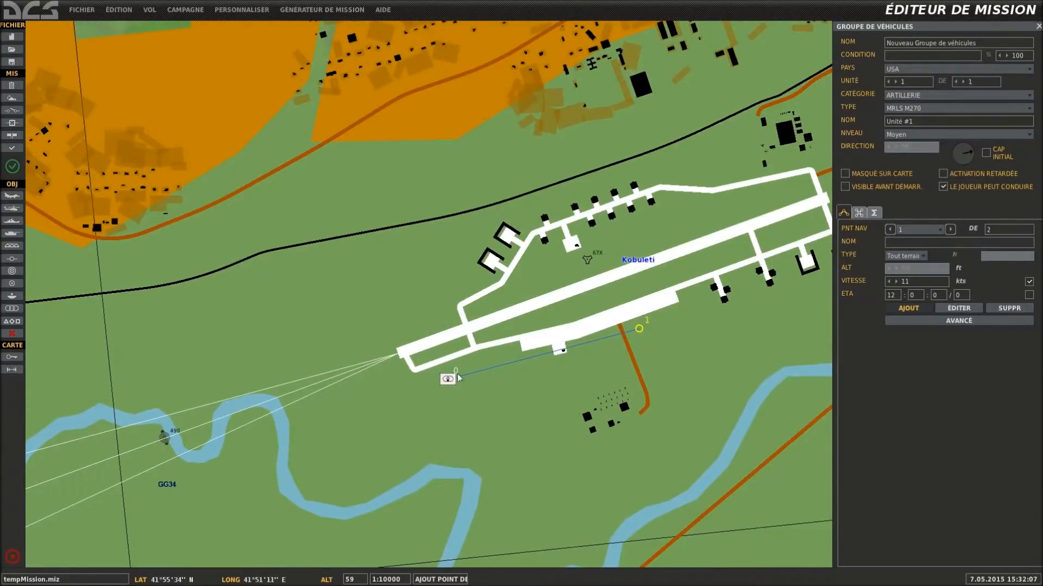
{"action": "left_click", "coordinate": [937, 322]}
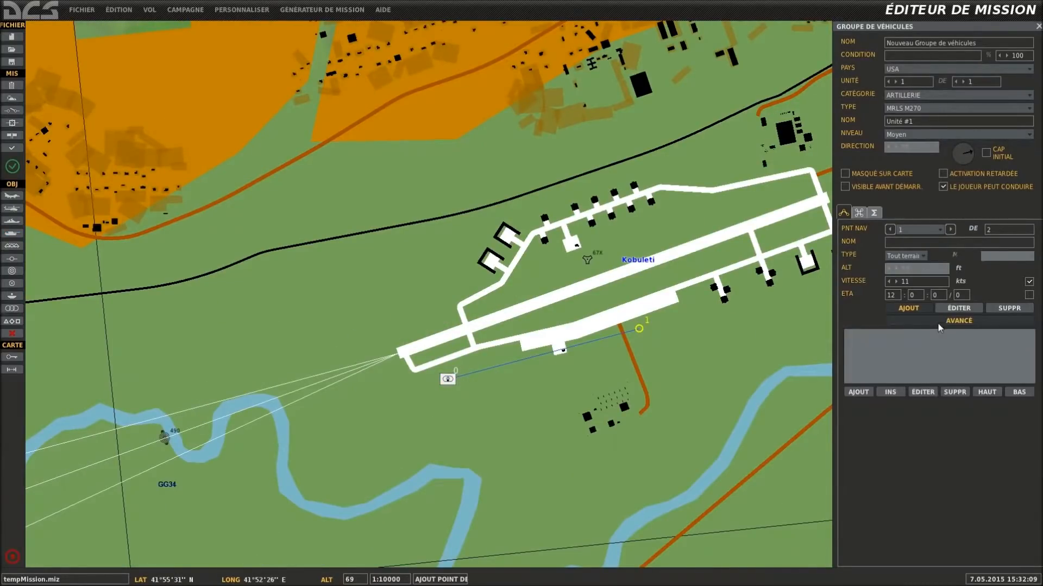
{"action": "left_click", "coordinate": [640, 327]}
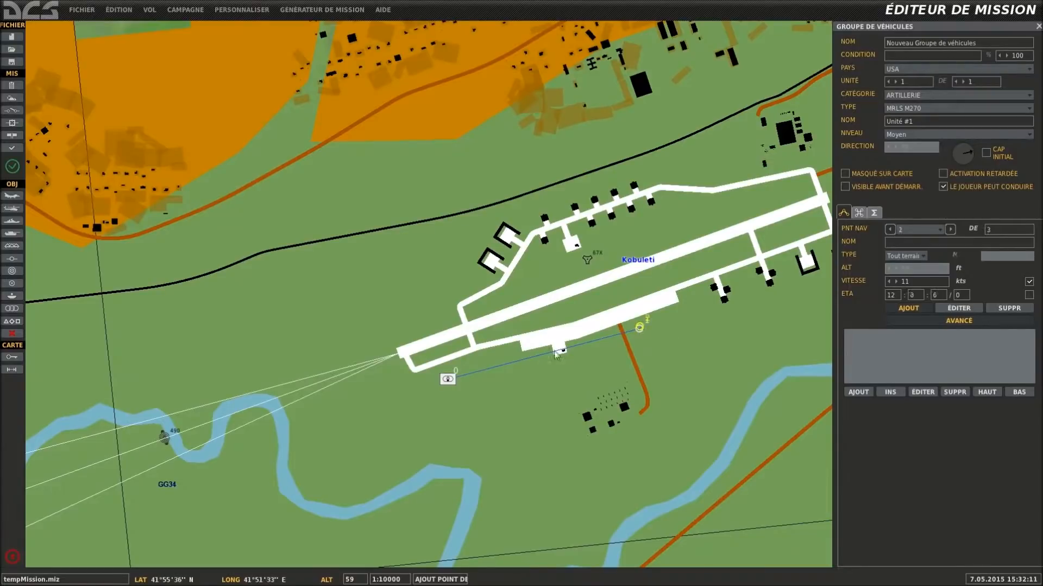
Move waypoints 1 and 2 into a short line east of the vehicle and add waypoint 3 at its end
{"action": "left_click", "coordinate": [653, 317]}
{"action": "left_click_drag", "start_coordinate": [638, 328], "coordinate": [732, 275]}
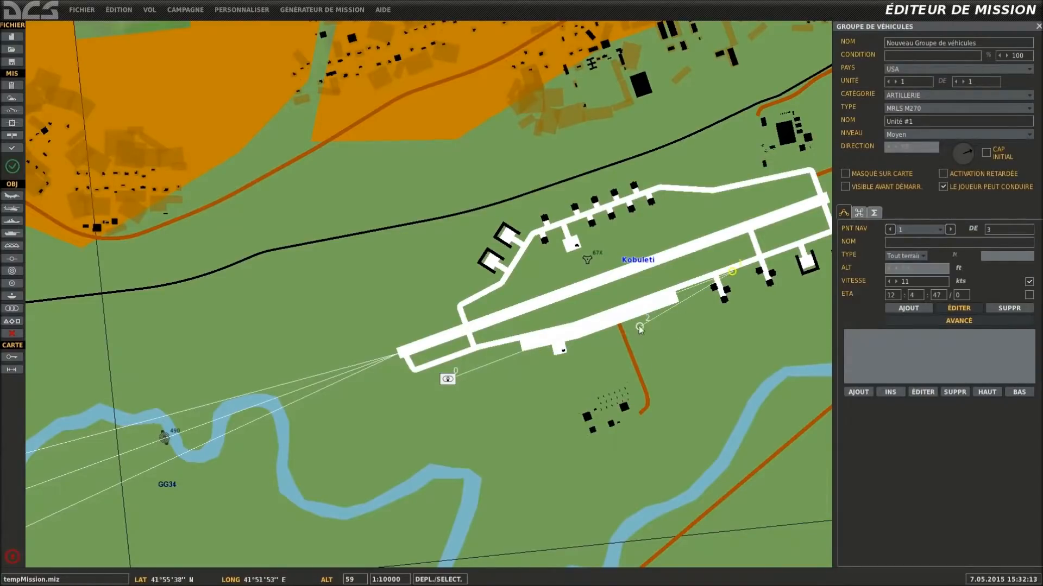
{"action": "left_click_drag", "start_coordinate": [639, 326], "coordinate": [753, 334]}
{"action": "left_click_drag", "start_coordinate": [732, 273], "coordinate": [500, 374]}
{"action": "left_click_drag", "start_coordinate": [753, 334], "coordinate": [542, 376]}
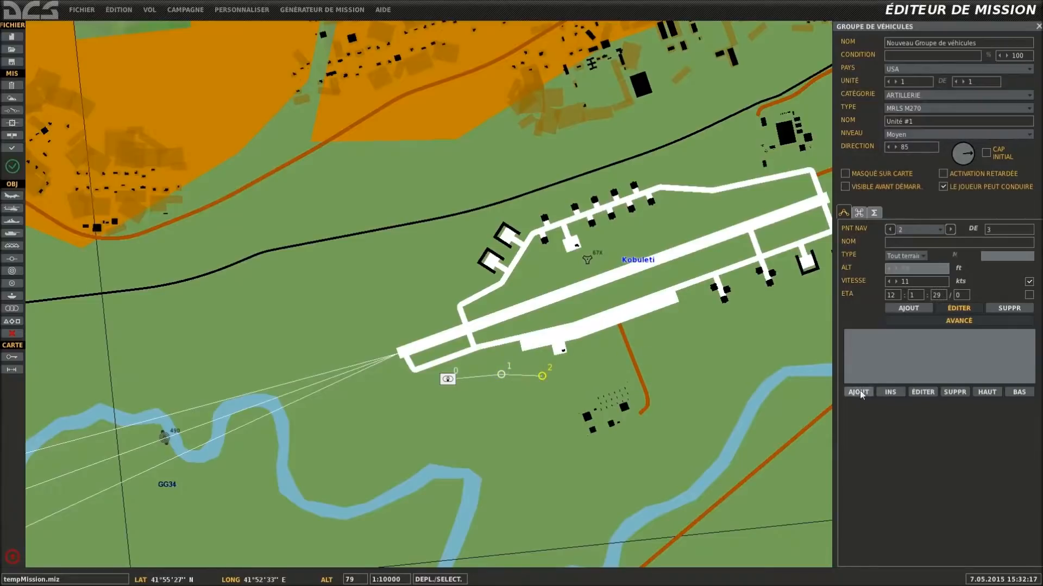
{"action": "left_click", "coordinate": [908, 308]}
{"action": "left_click", "coordinate": [594, 373]}
{"action": "left_click", "coordinate": [535, 365]}
Add a Maintenir position task at waypoint 1 and enable its TEMPS SUP. À start condition
{"action": "left_click", "coordinate": [502, 374]}
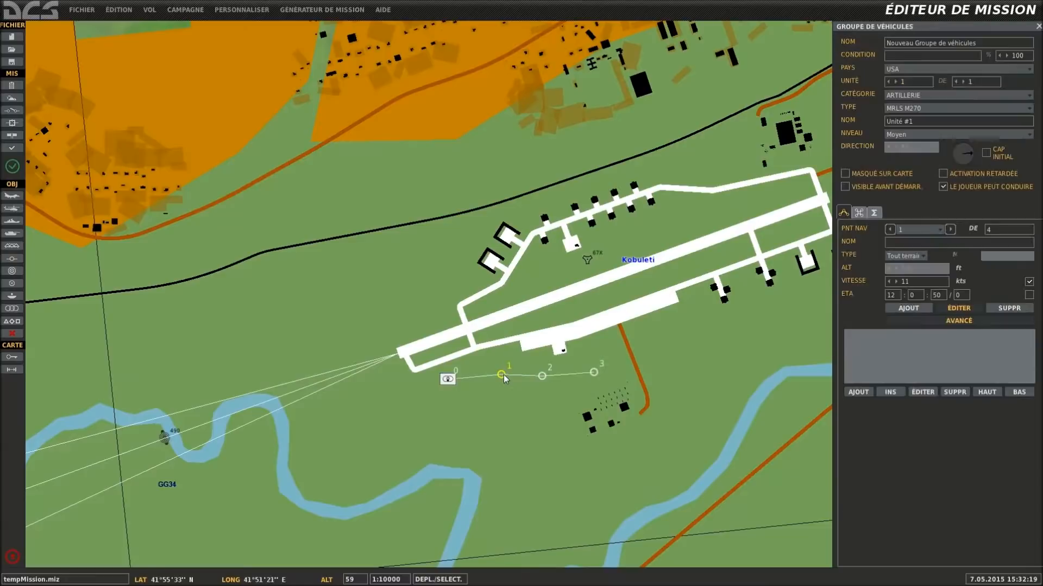
{"action": "left_click", "coordinate": [858, 392]}
{"action": "left_click", "coordinate": [719, 207]}
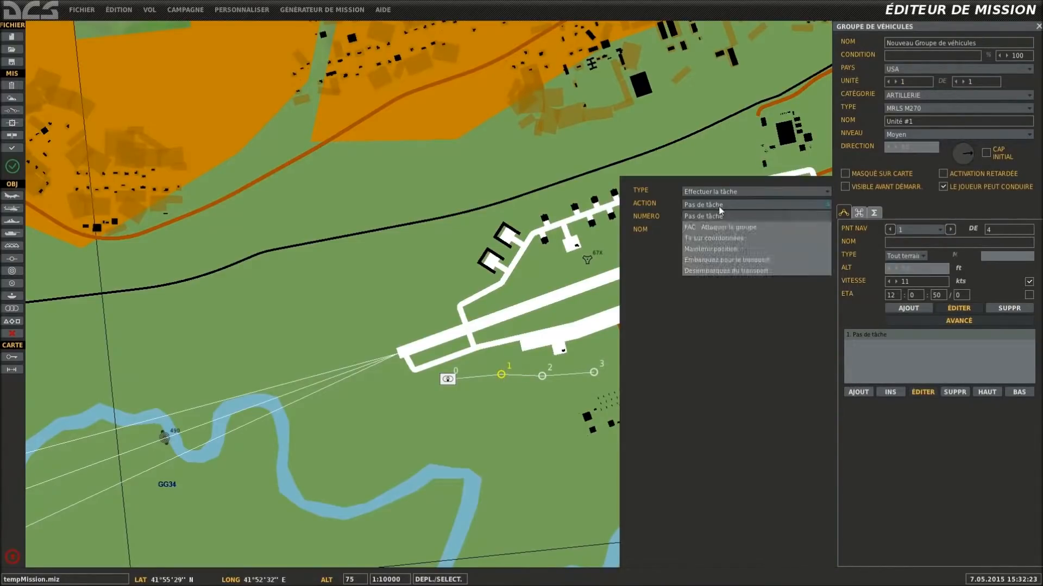
{"action": "left_click", "coordinate": [720, 244]}
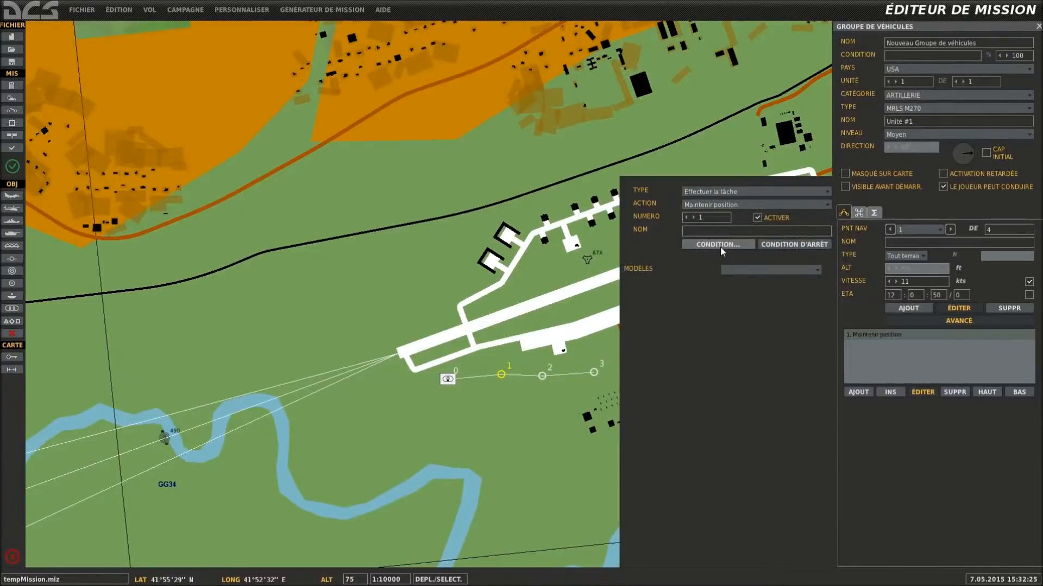
{"action": "left_click", "coordinate": [721, 245]}
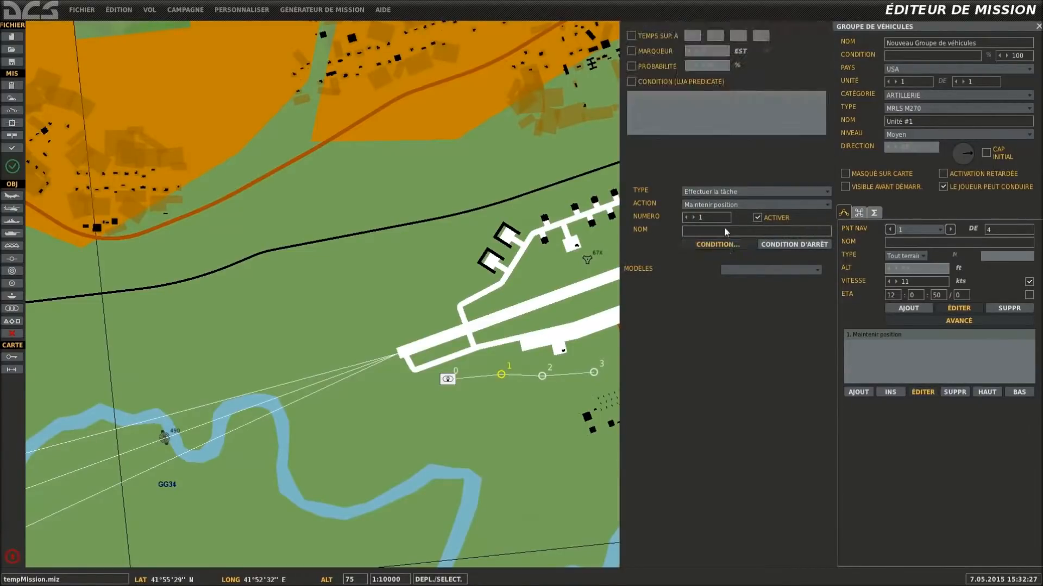
{"action": "left_click", "coordinate": [633, 36]}
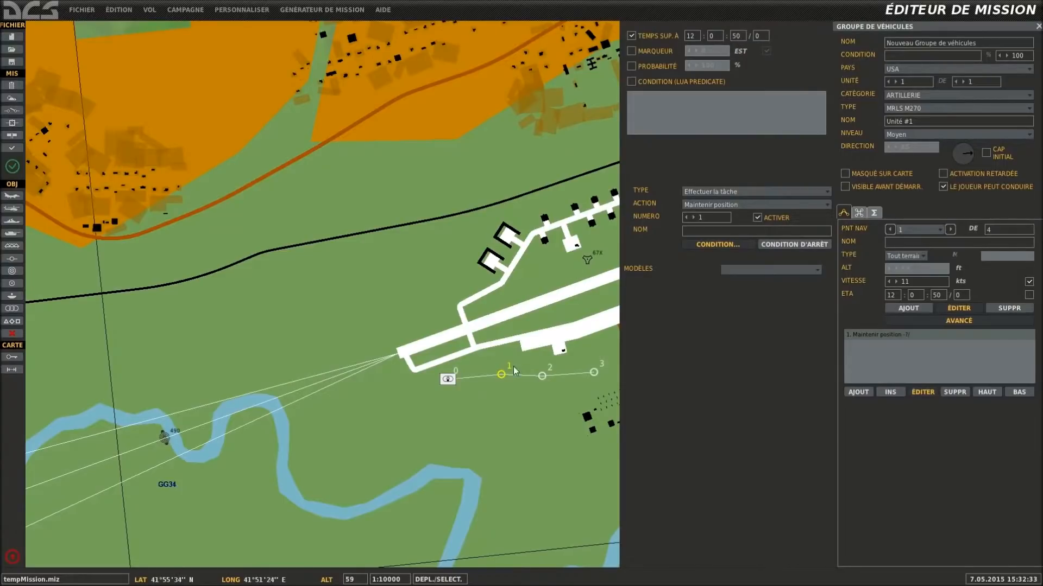
Reopen waypoint 1's Maintenir position task and examine its TEMPS SUP. À start condition
{"action": "left_click", "coordinate": [504, 383]}
{"action": "left_click", "coordinate": [502, 374]}
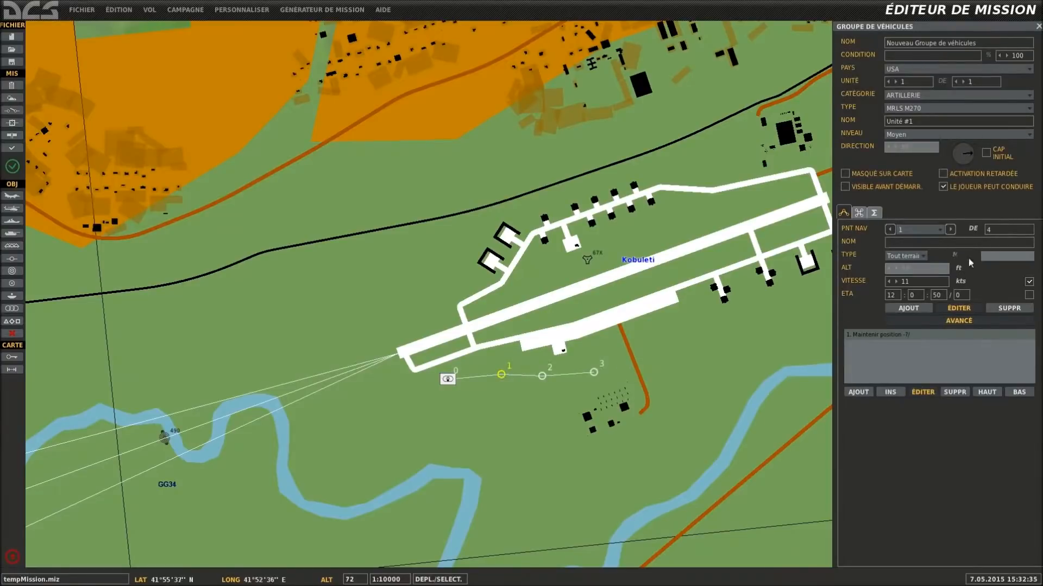
{"action": "left_click", "coordinate": [502, 374]}
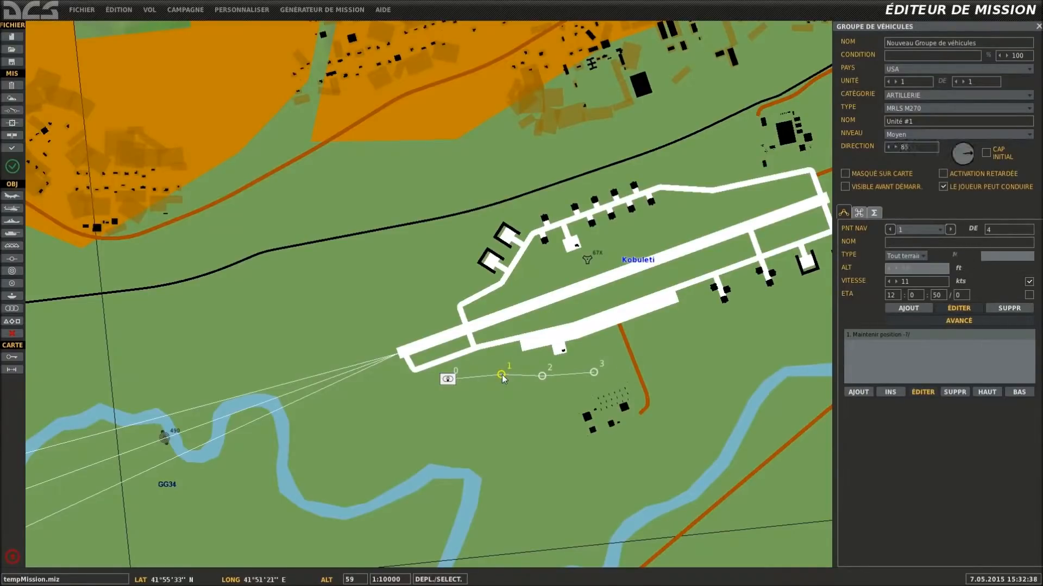
{"action": "left_click", "coordinate": [868, 335]}
{"action": "left_click", "coordinate": [718, 248]}
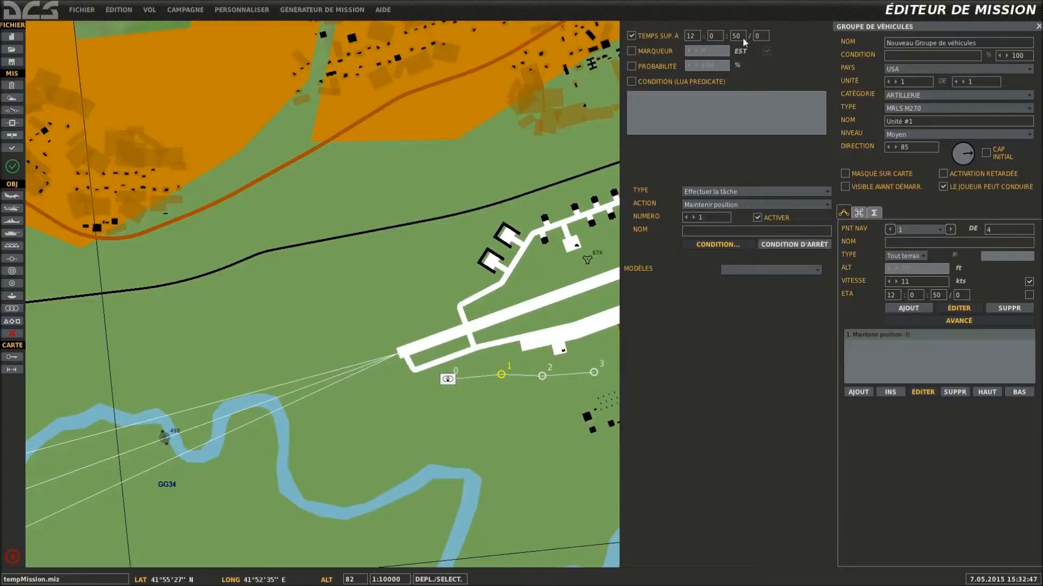
{"action": "left_click_drag", "start_coordinate": [742, 37], "coordinate": [705, 39]}
{"action": "left_click", "coordinate": [497, 396]}
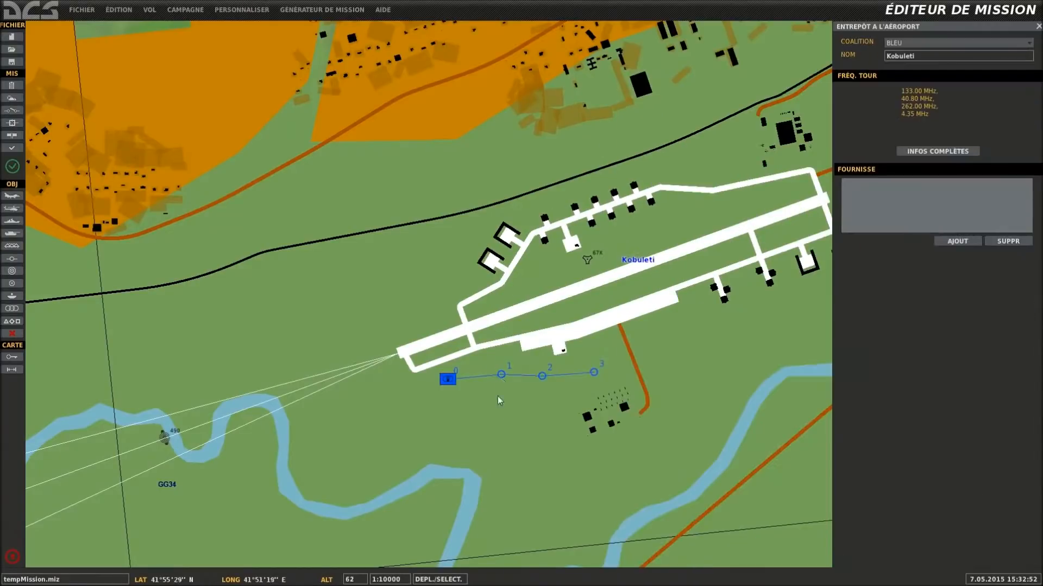
Add a Maintenir position task at waypoint 2 with the TEMPS SUP. À start condition enabled
{"action": "left_click", "coordinate": [544, 376]}
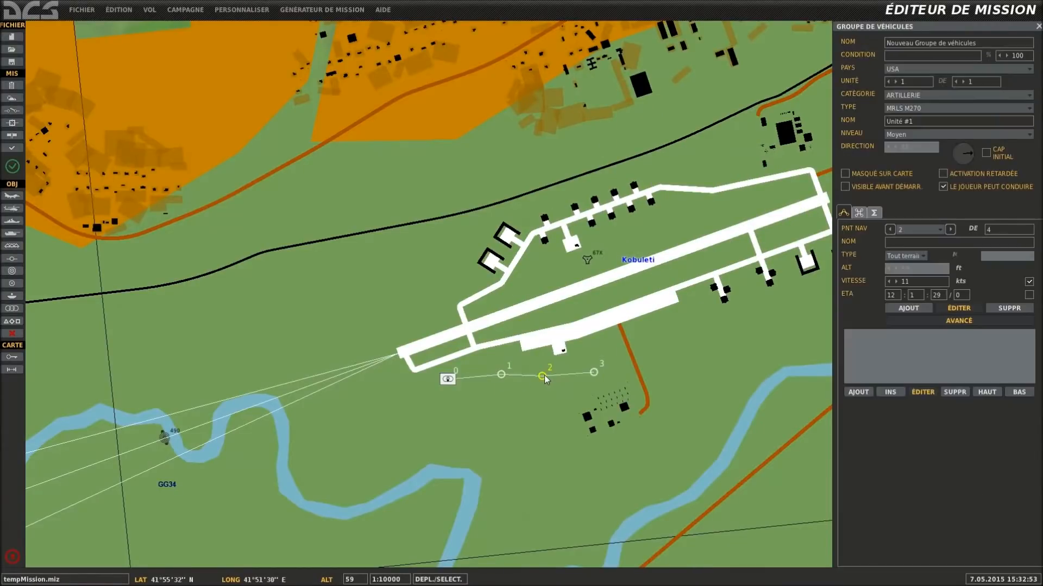
{"action": "left_click", "coordinate": [856, 392]}
{"action": "left_click", "coordinate": [709, 204]}
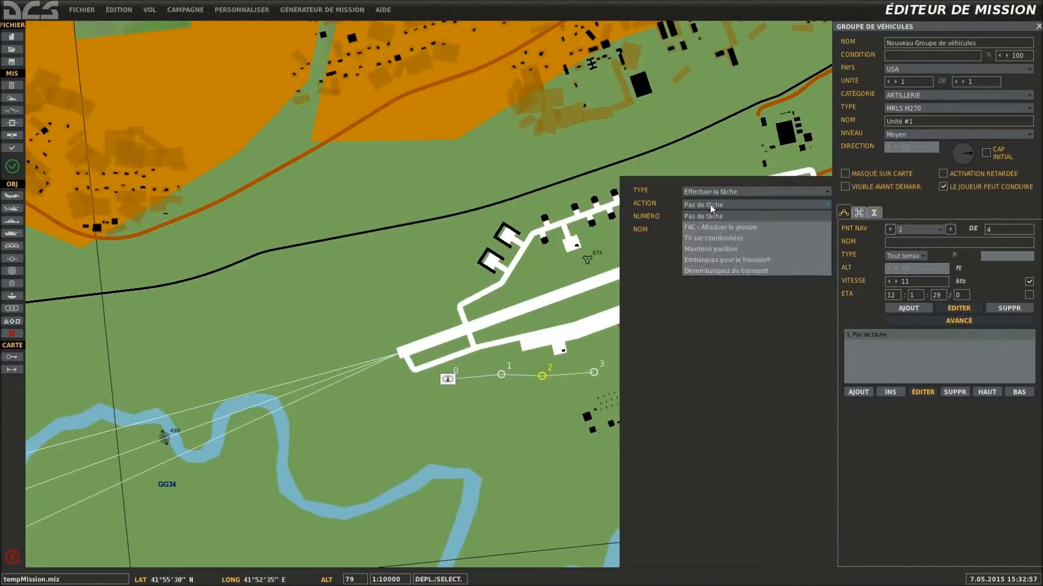
{"action": "left_click", "coordinate": [713, 246]}
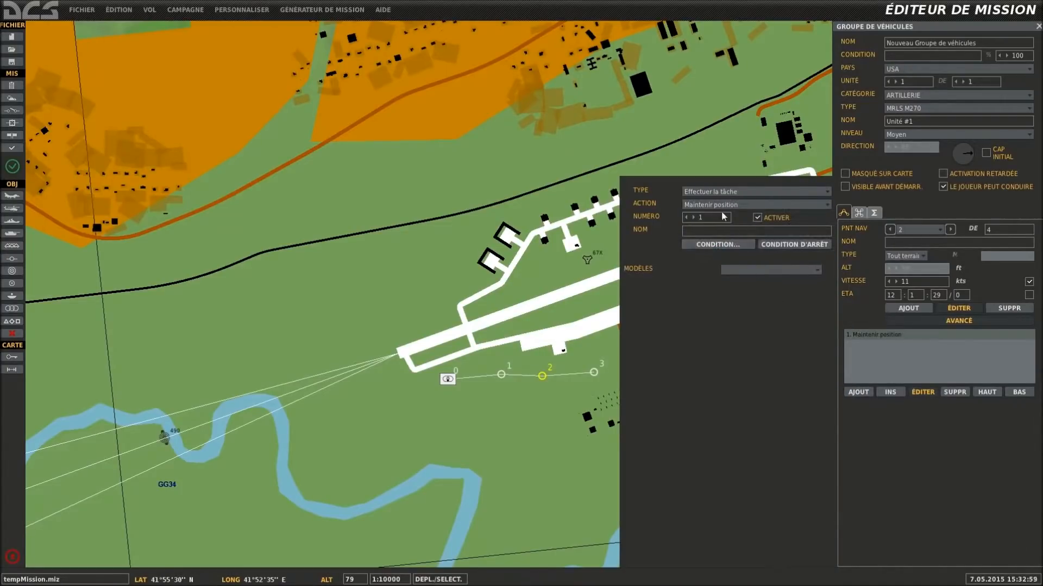
{"action": "left_click", "coordinate": [718, 244]}
{"action": "left_click", "coordinate": [642, 37]}
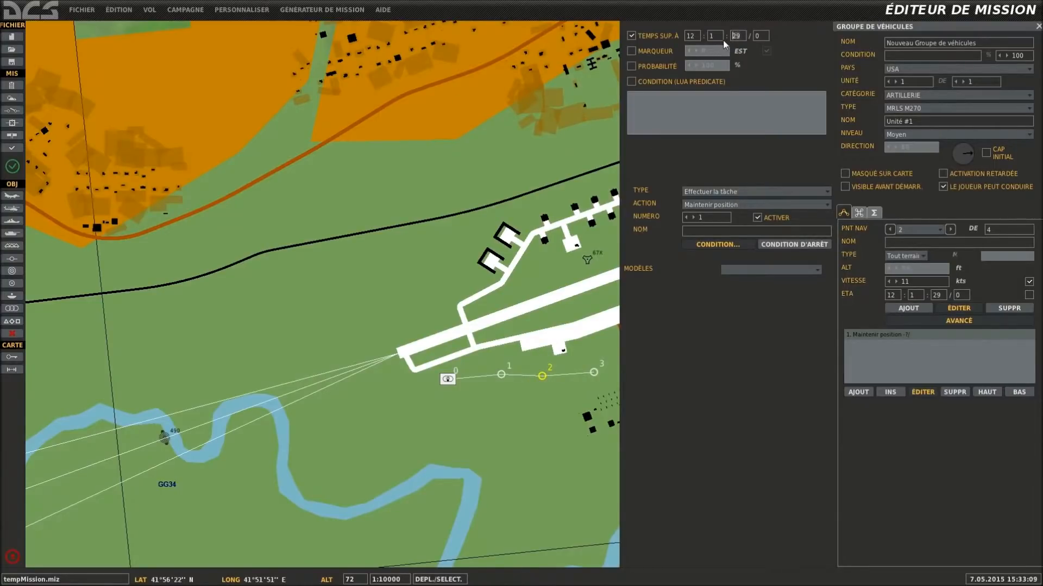
{"action": "left_click", "coordinate": [588, 157]}
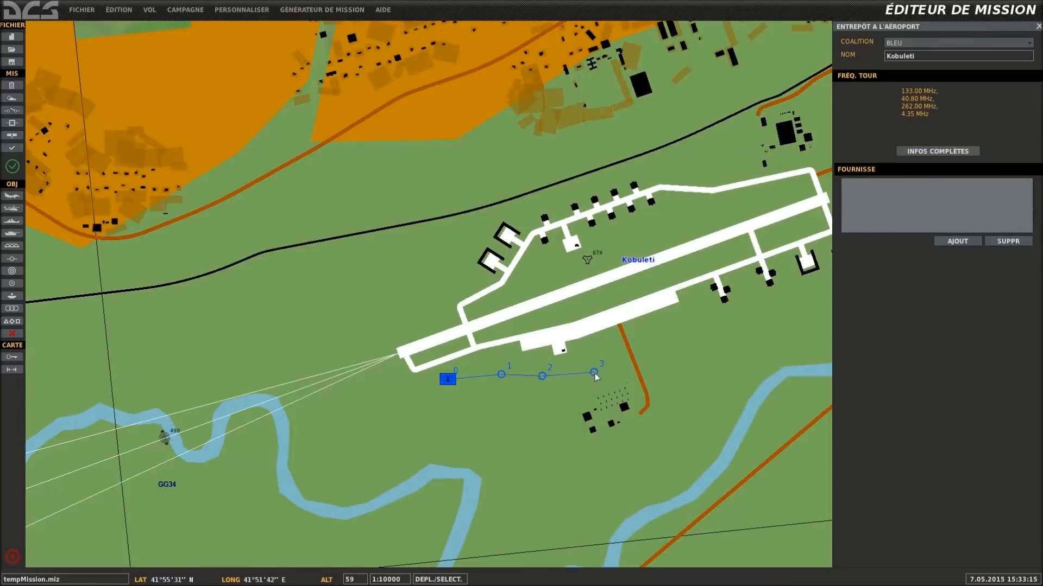
Add a Régler les options action at waypoint 1 of the vehicle group and choose NIVEAU D'ALARME as its option
{"action": "left_click", "coordinate": [504, 375]}
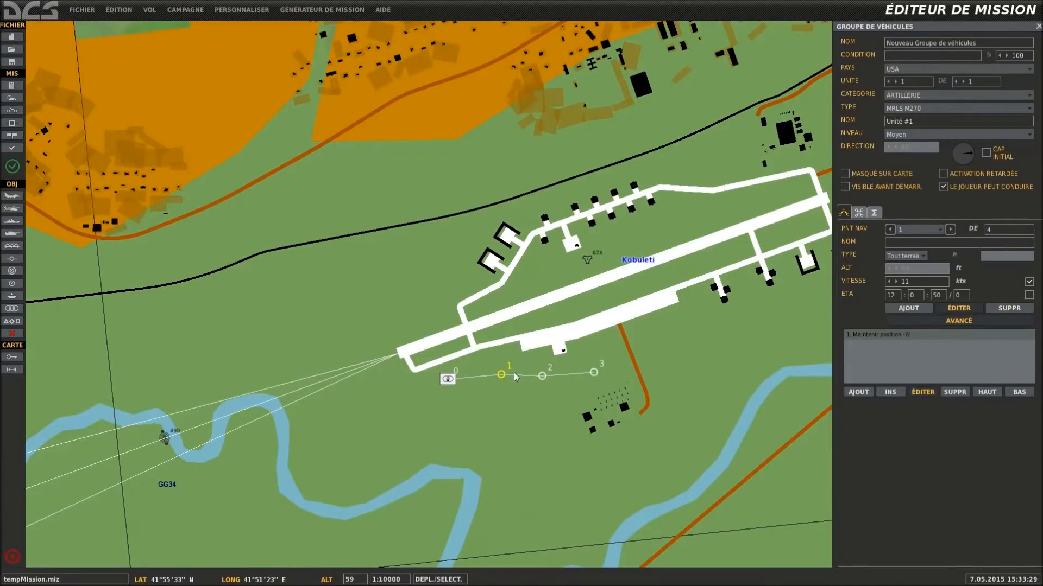
{"action": "left_click", "coordinate": [856, 392]}
{"action": "left_click", "coordinate": [722, 204]}
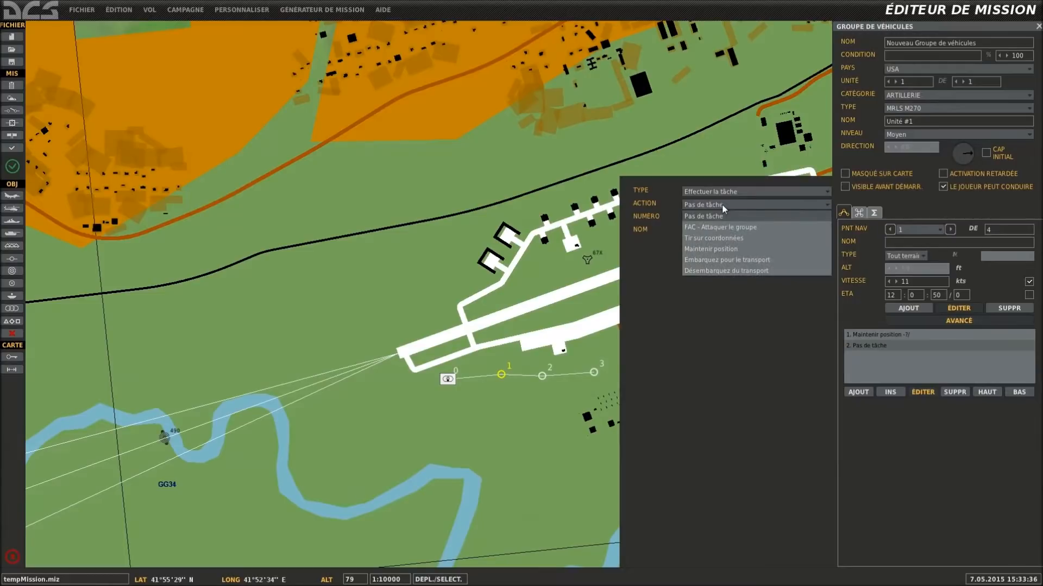
{"action": "left_click", "coordinate": [723, 193]}
{"action": "left_click", "coordinate": [719, 236]}
{"action": "left_click", "coordinate": [716, 205]}
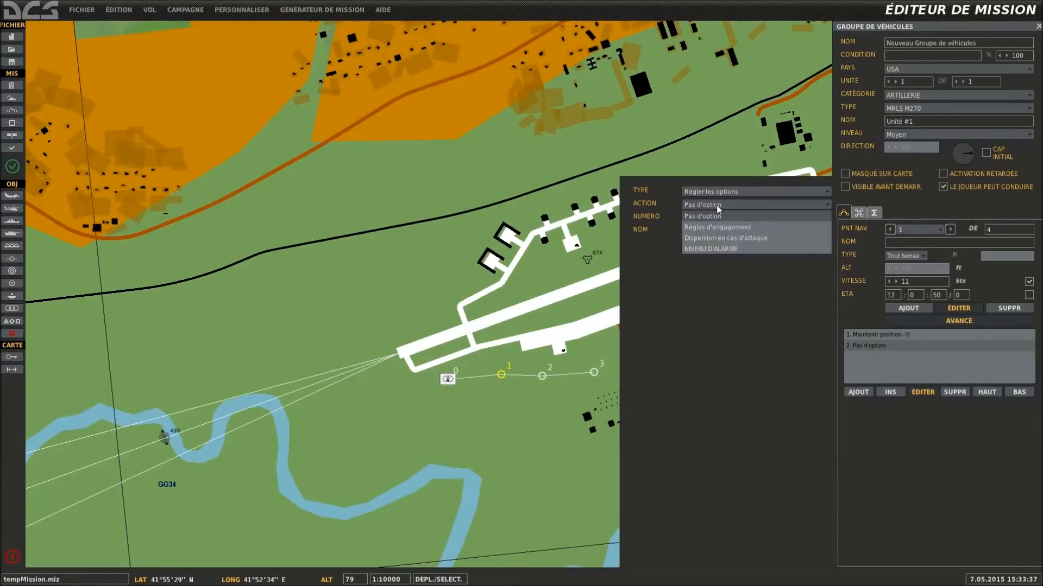
{"action": "left_click", "coordinate": [711, 247]}
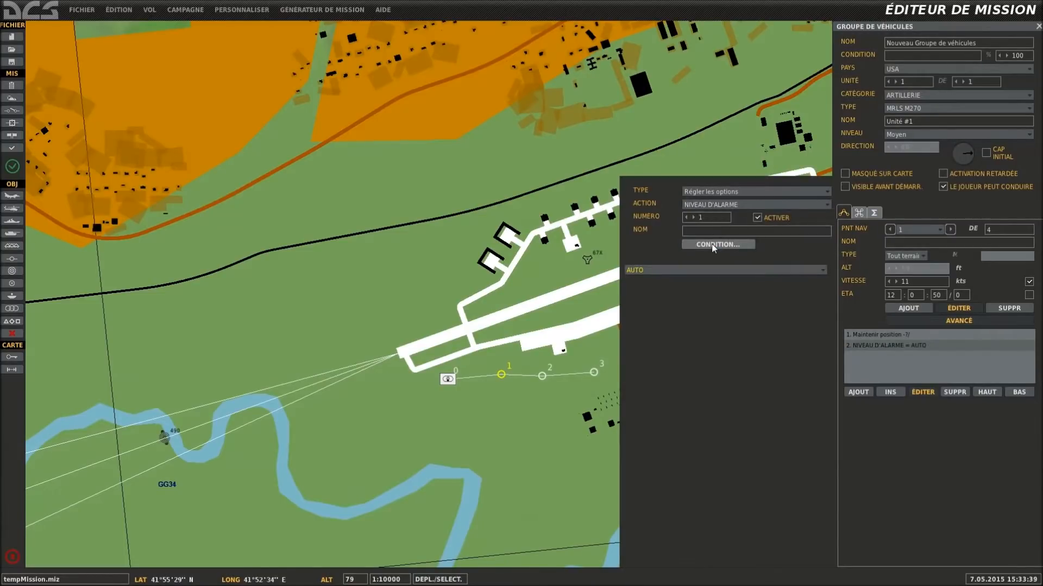
Set the NIVEAU D'ALARME option at waypoint 1 to niveau ROUGE
{"action": "left_click", "coordinate": [654, 271]}
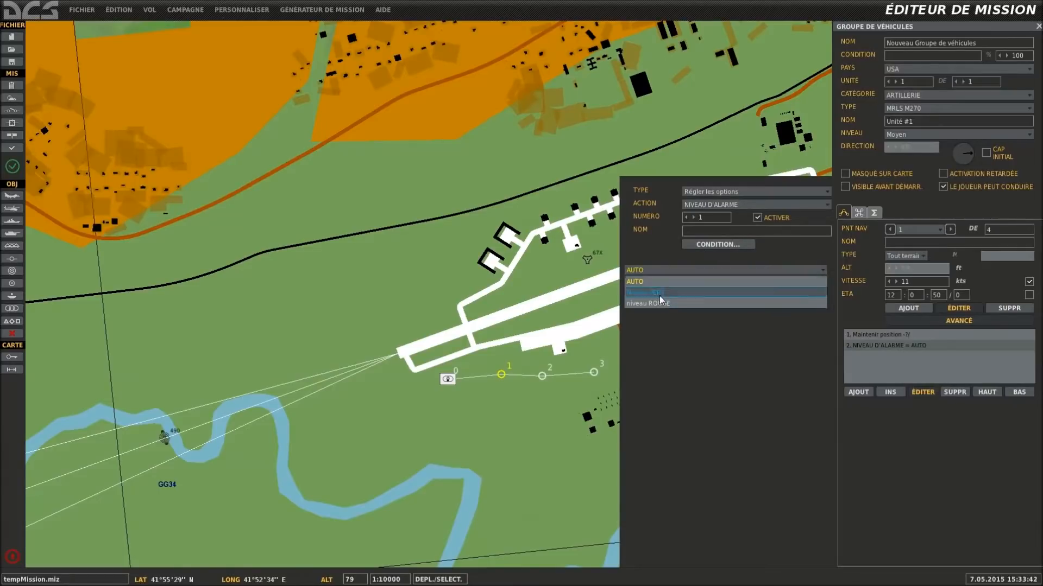
{"action": "left_click", "coordinate": [659, 296]}
{"action": "left_click", "coordinate": [665, 272]}
{"action": "left_click", "coordinate": [665, 302]}
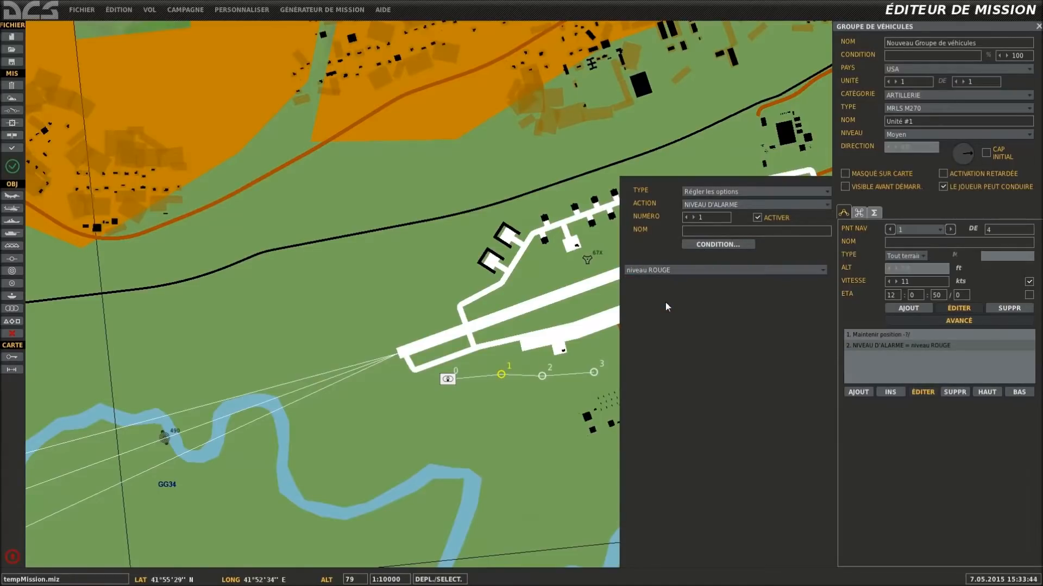
Enable the TEMPS SUP. À start condition for waypoint 1's alarm-level option with the time 12:10:0 and close the group settings
{"action": "left_click", "coordinate": [695, 245]}
{"action": "left_click", "coordinate": [632, 36]}
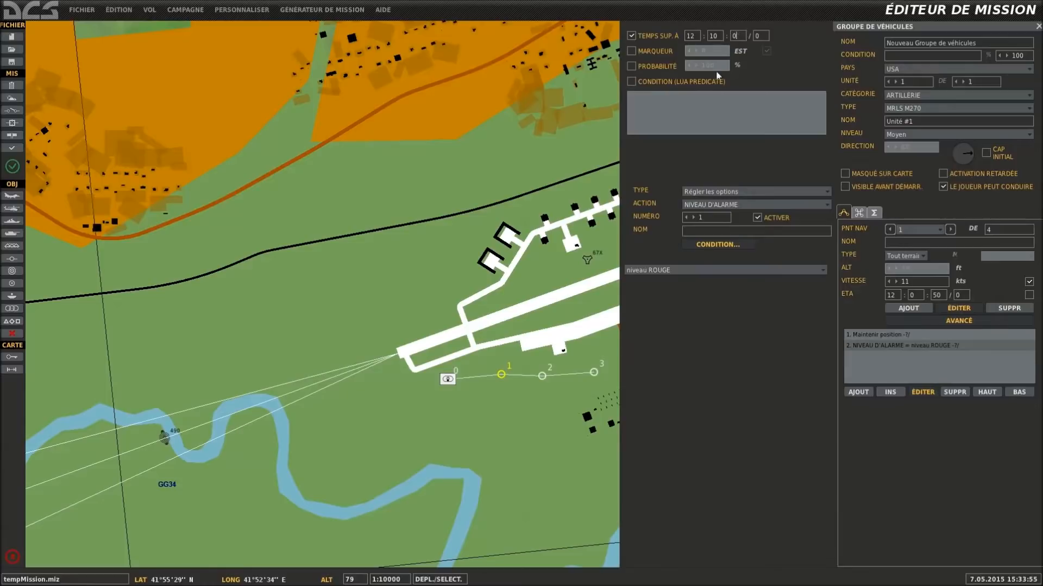
{"action": "left_click", "coordinate": [535, 148]}
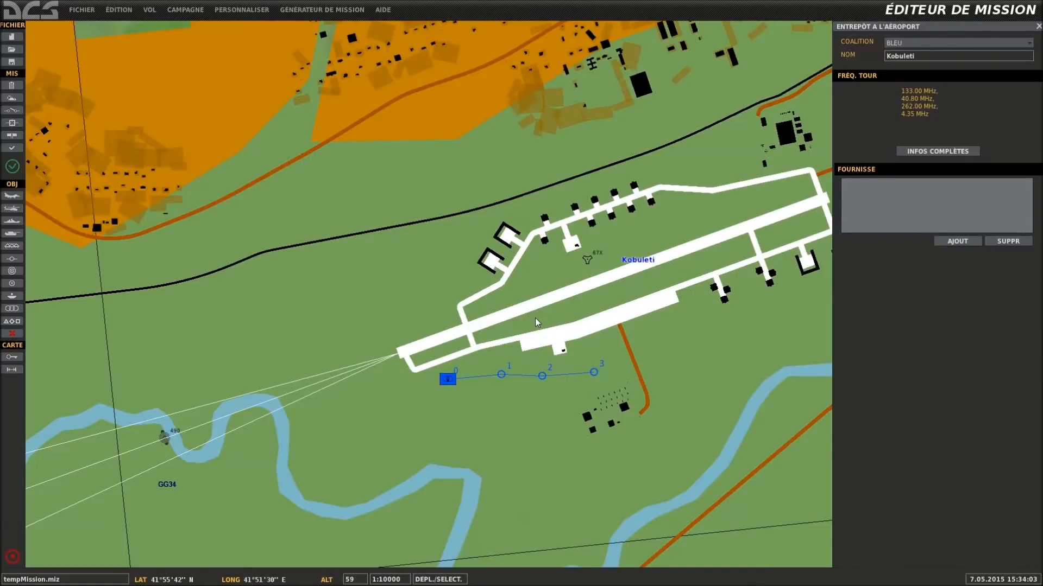
Create a new trigger of type 4. DÉBUT DE MISSION
{"action": "scroll", "coordinate": [476, 359], "scroll_direction": "up", "scroll_amount": 1}
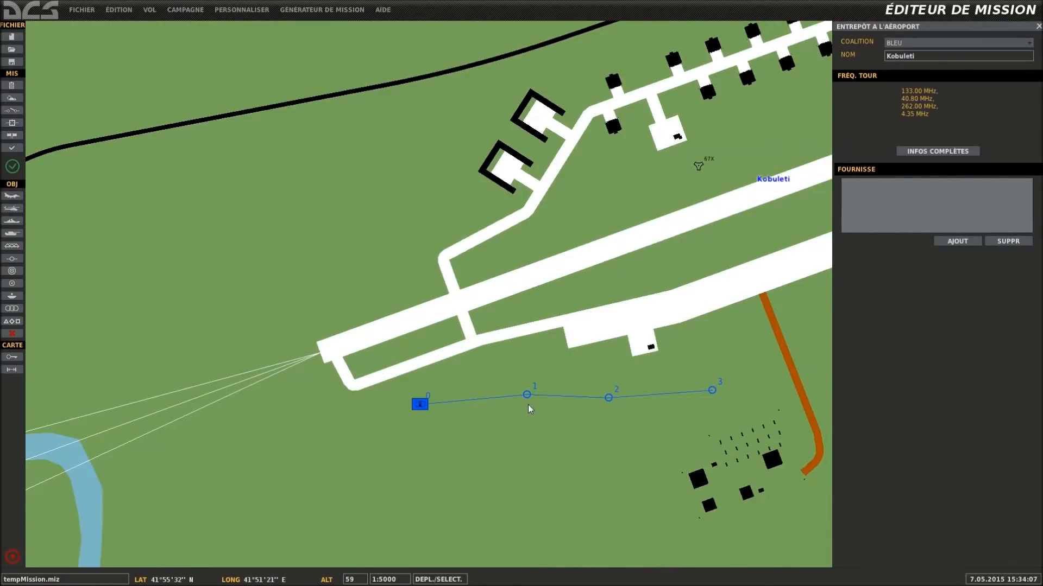
{"action": "scroll", "coordinate": [346, 260], "scroll_direction": "down", "scroll_amount": 3}
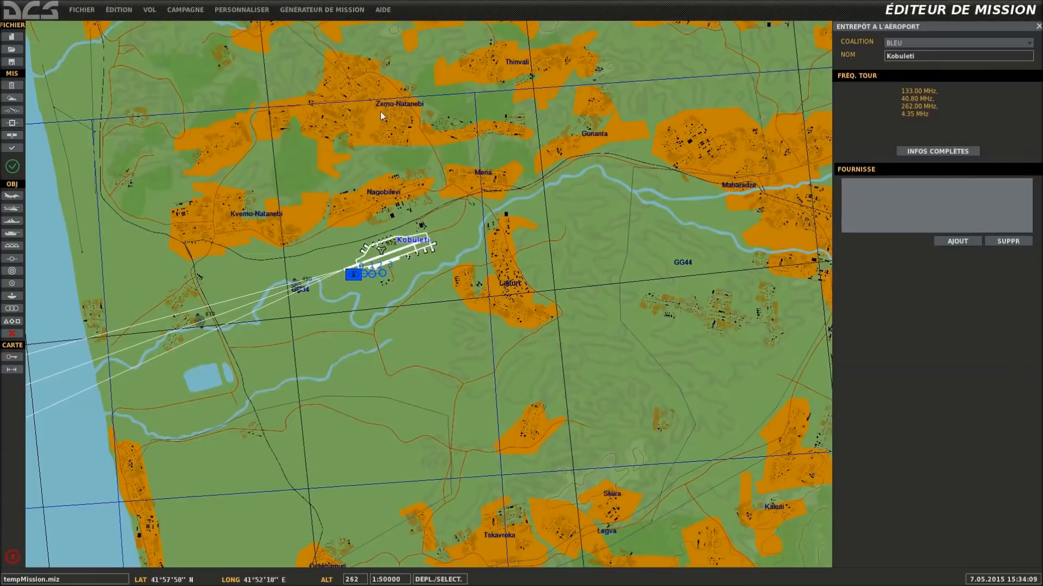
{"action": "left_click", "coordinate": [22, 112]}
{"action": "left_click", "coordinate": [542, 281]}
{"action": "left_click", "coordinate": [613, 300]}
{"action": "left_click", "coordinate": [612, 331]}
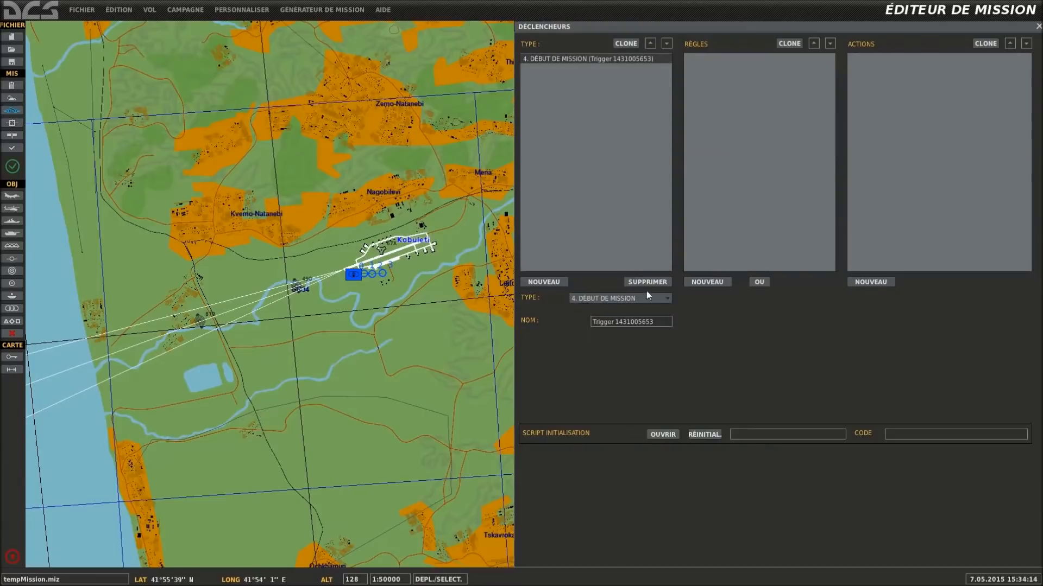
Add an ACTIVER GROUPE action for the vehicle group to the mission-start trigger, look through the available action types, and close the triggers
{"action": "left_click", "coordinate": [888, 282]}
{"action": "left_click", "coordinate": [924, 299]}
{"action": "scroll", "coordinate": [924, 364], "scroll_direction": "down", "scroll_amount": 4}
{"action": "scroll", "coordinate": [925, 376], "scroll_direction": "down", "scroll_amount": 3}
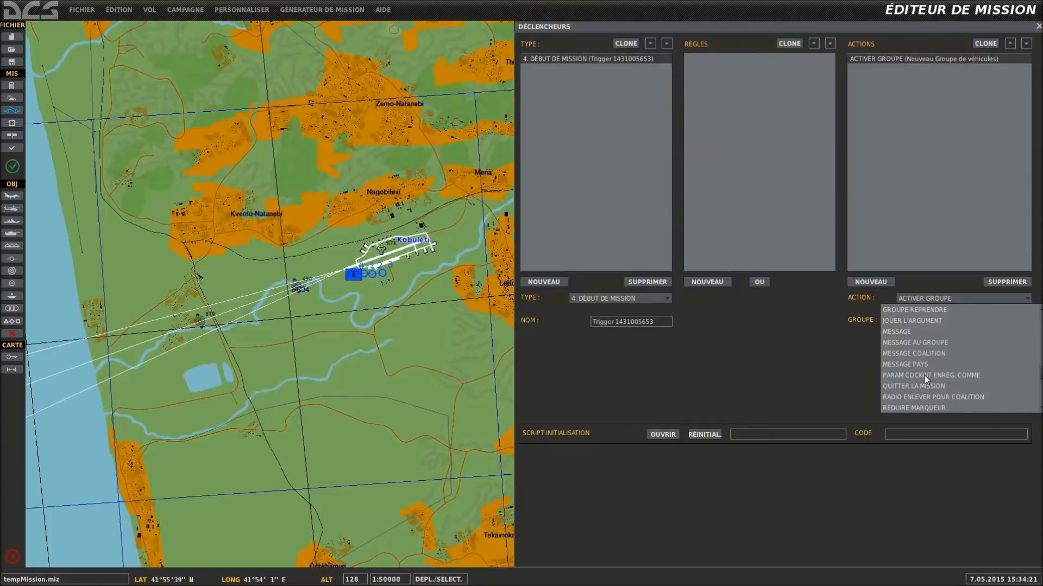
{"action": "key", "text": "Escape"}
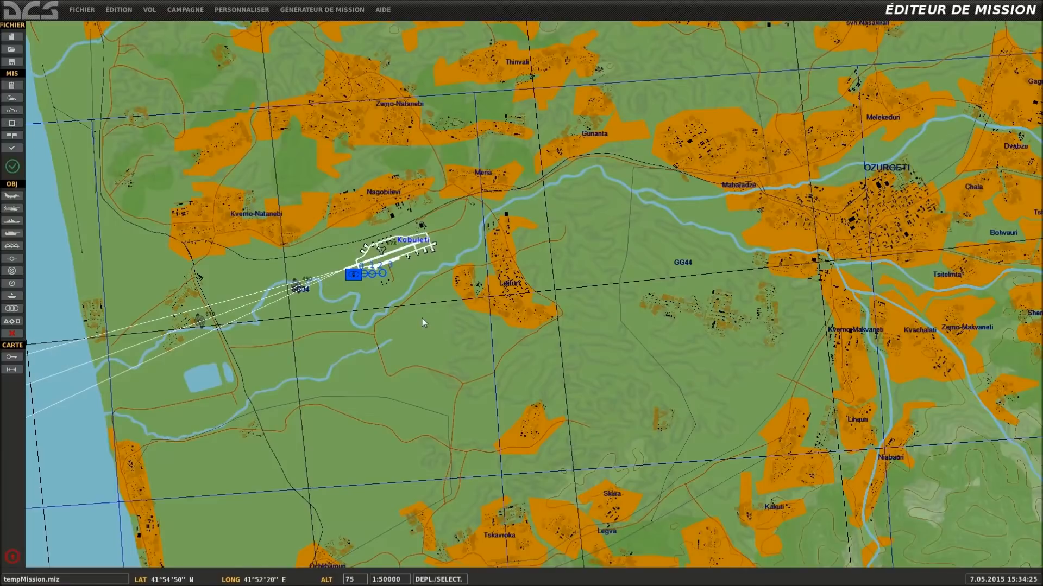
{"action": "left_click", "coordinate": [381, 250]}
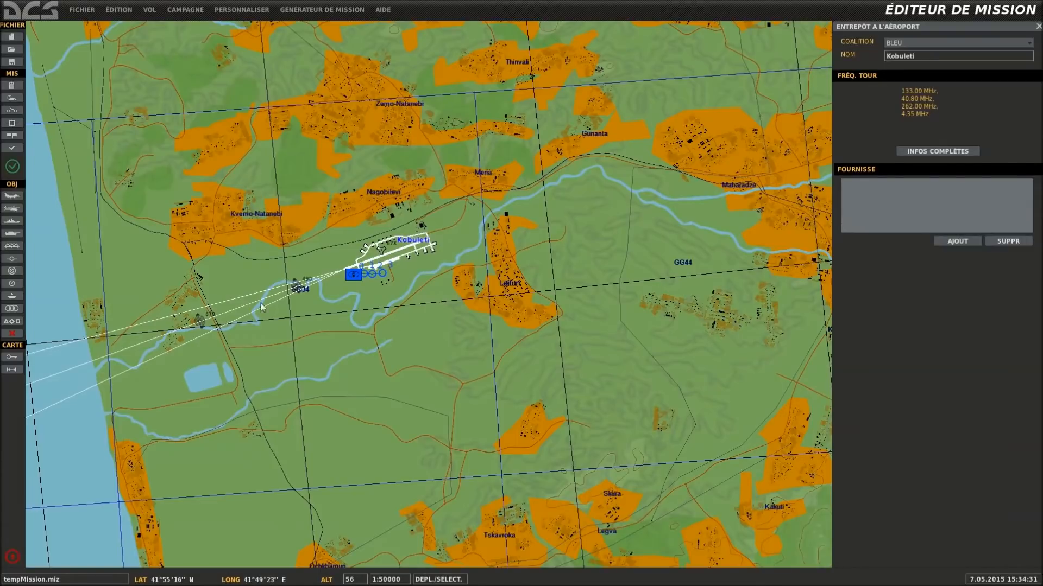
{"action": "right_click_drag", "start_coordinate": [247, 254], "coordinate": [387, 267]}
{"action": "scroll", "coordinate": [392, 268], "scroll_direction": "down", "scroll_amount": 1}
{"action": "scroll", "coordinate": [417, 265], "scroll_direction": "up", "scroll_amount": 1}
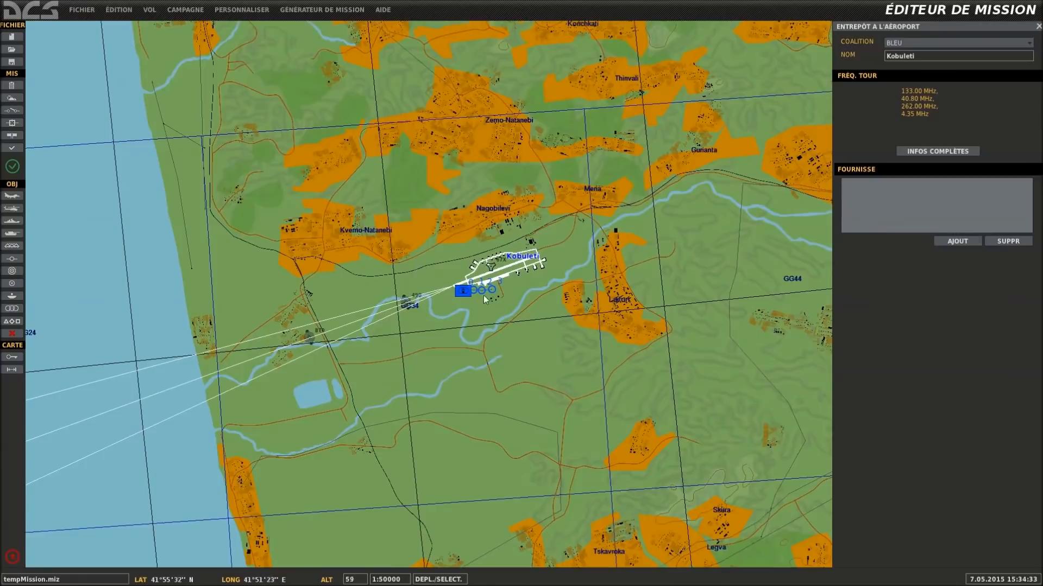
{"action": "right_click_drag", "start_coordinate": [552, 320], "coordinate": [474, 298]}
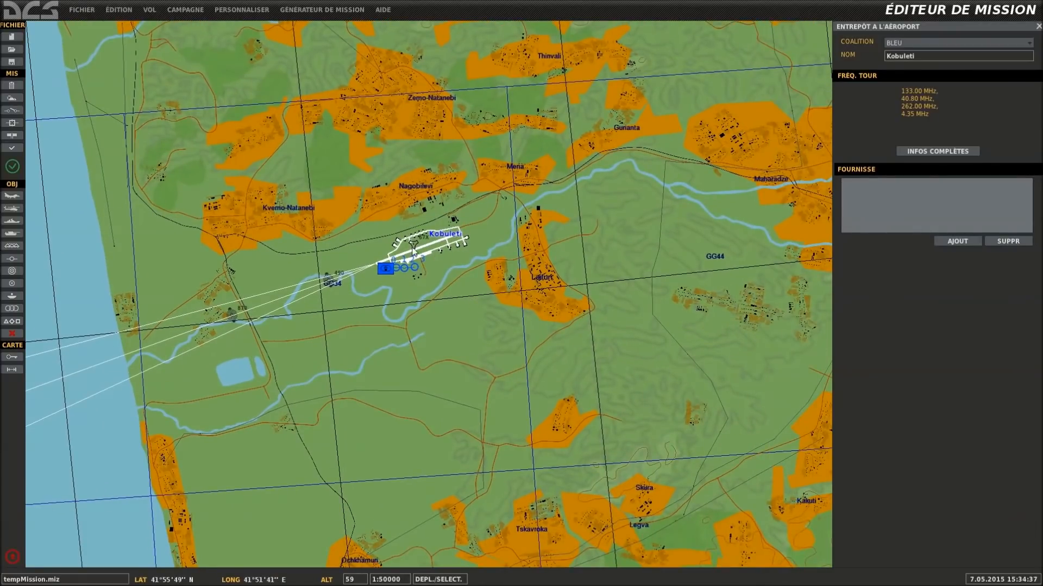
{"action": "scroll", "coordinate": [412, 250], "scroll_direction": "up", "scroll_amount": 2}
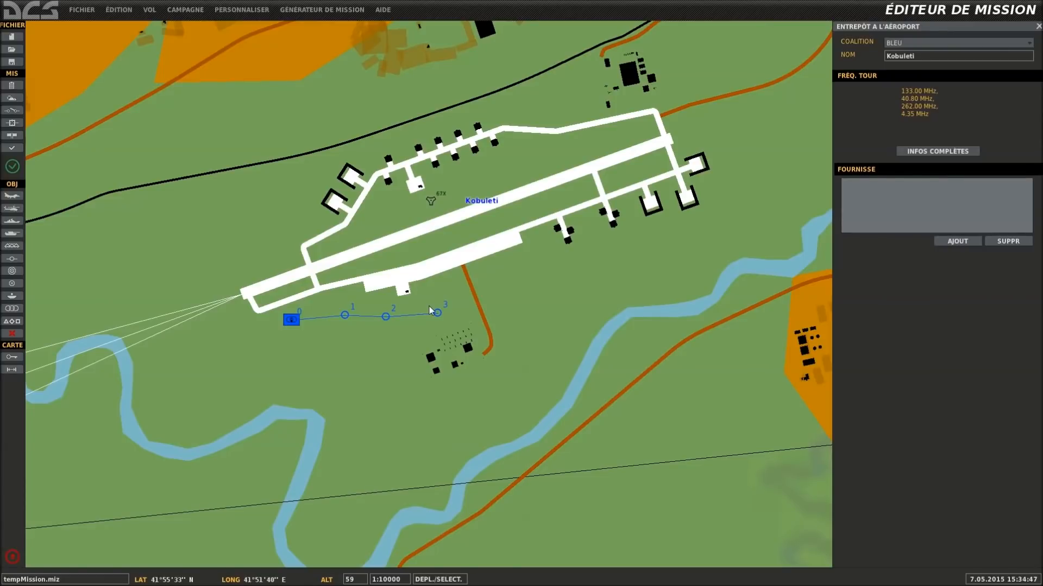
{"action": "right_click_drag", "start_coordinate": [352, 348], "coordinate": [500, 320]}
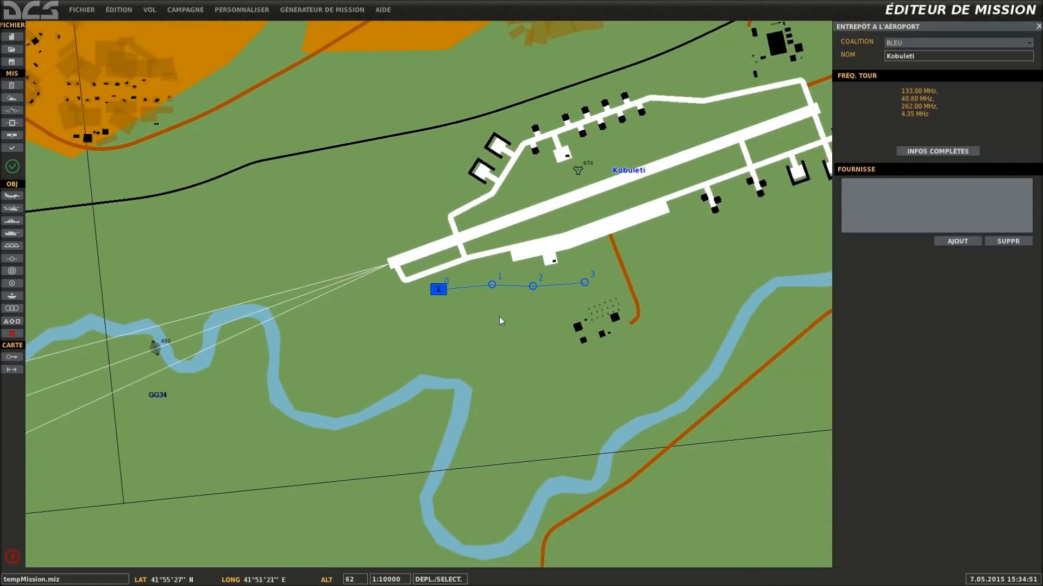